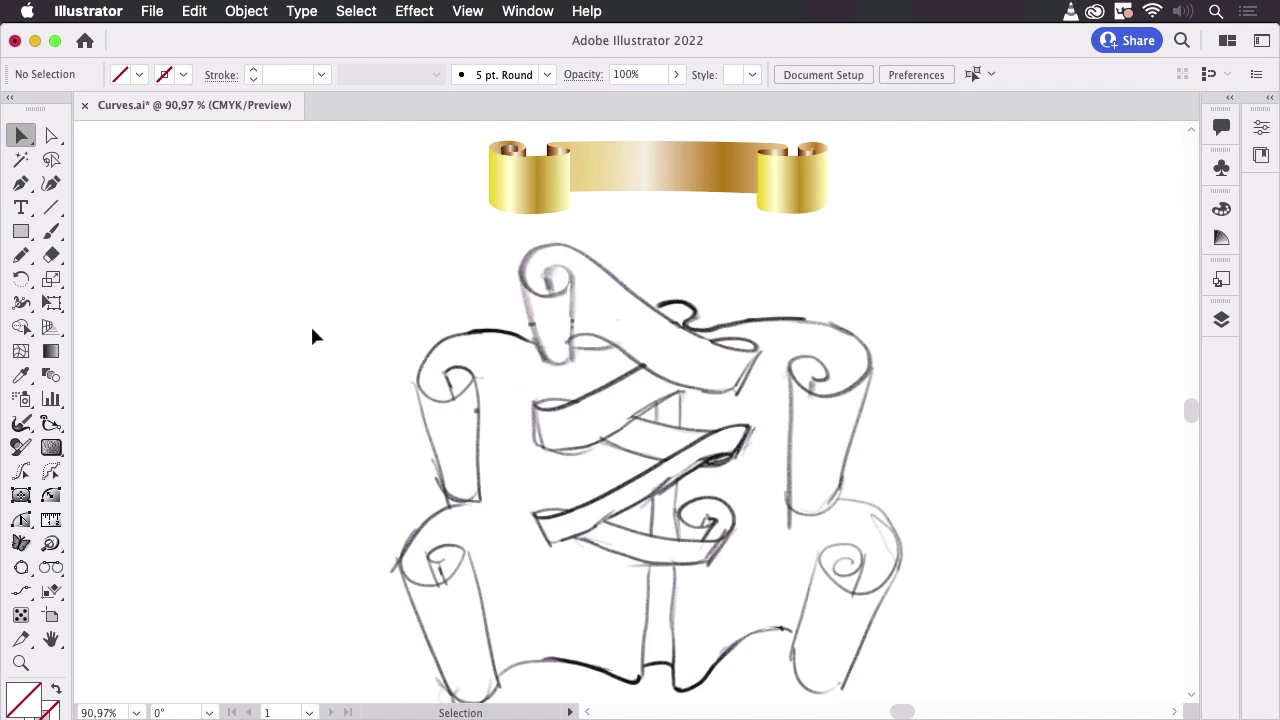
- Pan to empty canvas and draw a Pencil scroll line curling into spirals at both ends
{"action": "key", "text": "space"}
{"action": "left_click_drag", "start_coordinate": [226, 323], "coordinate": [597, 321]}
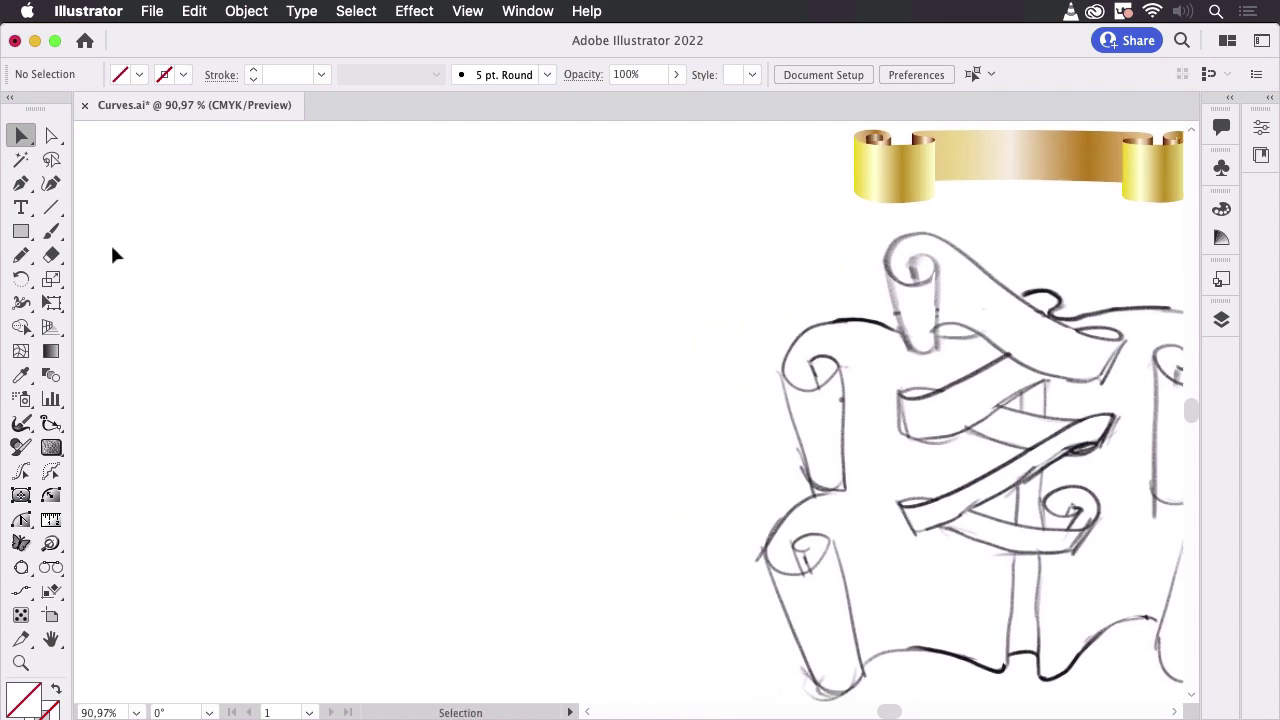
{"action": "left_click", "coordinate": [21, 255]}
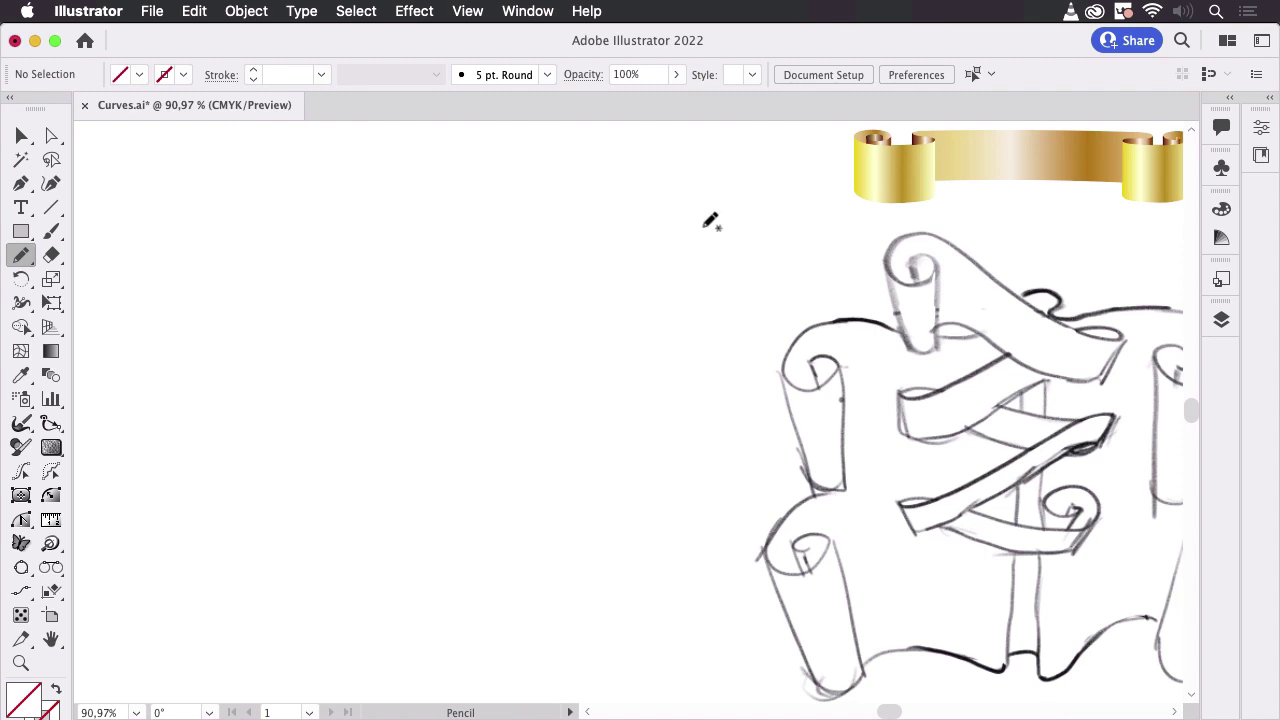
{"action": "left_click_drag", "start_coordinate": [711, 217], "coordinate": [560, 330]}
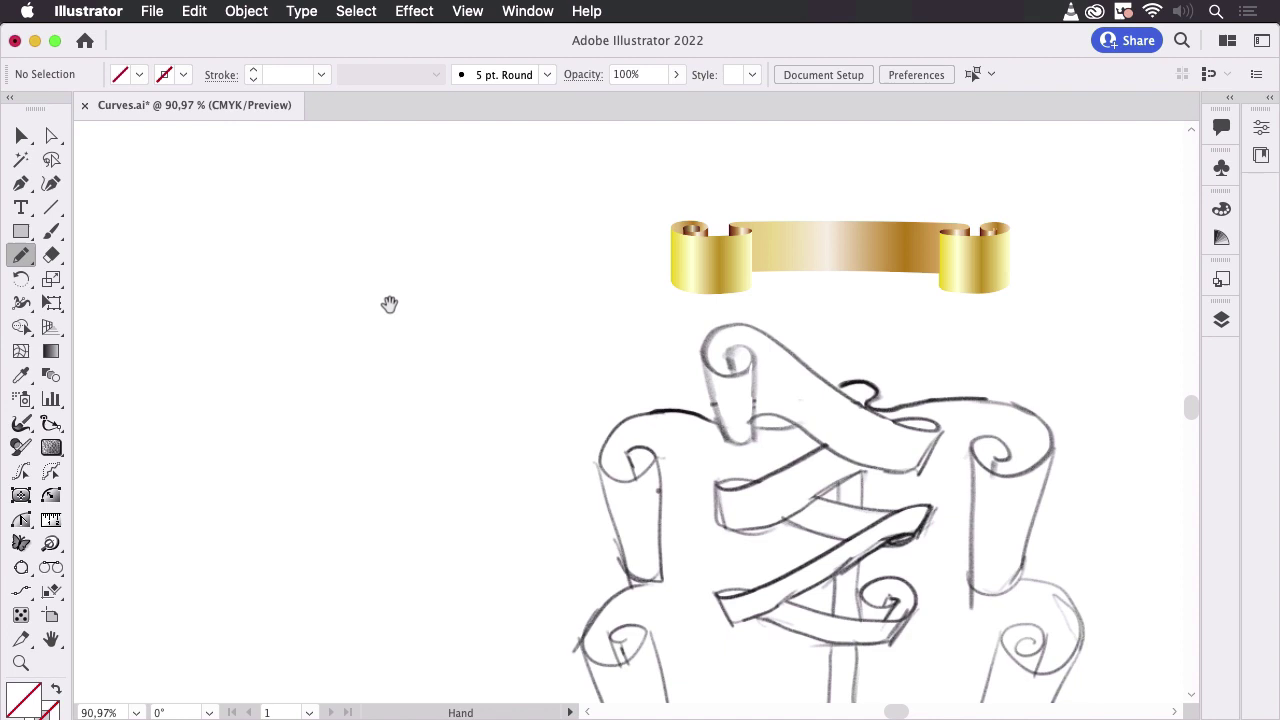
{"action": "left_click_drag", "start_coordinate": [389, 303], "coordinate": [640, 262]}
{"action": "mouse_move", "coordinate": [259, 320]}
{"action": "left_mouse_down"}
{"action": "mouse_move", "coordinate": [283, 336]}
{"action": "mouse_move", "coordinate": [257, 277]}
{"action": "mouse_move", "coordinate": [214, 297]}
{"action": "mouse_move", "coordinate": [254, 343]}
{"action": "mouse_move", "coordinate": [327, 349]}
{"action": "mouse_move", "coordinate": [318, 315]}
{"action": "mouse_move", "coordinate": [346, 272]}
{"action": "mouse_move", "coordinate": [586, 285]}
{"action": "mouse_move", "coordinate": [566, 333]}
{"action": "mouse_move", "coordinate": [616, 352]}
{"action": "mouse_move", "coordinate": [668, 310]}
{"action": "mouse_move", "coordinate": [638, 317]}
{"action": "left_mouse_up"}
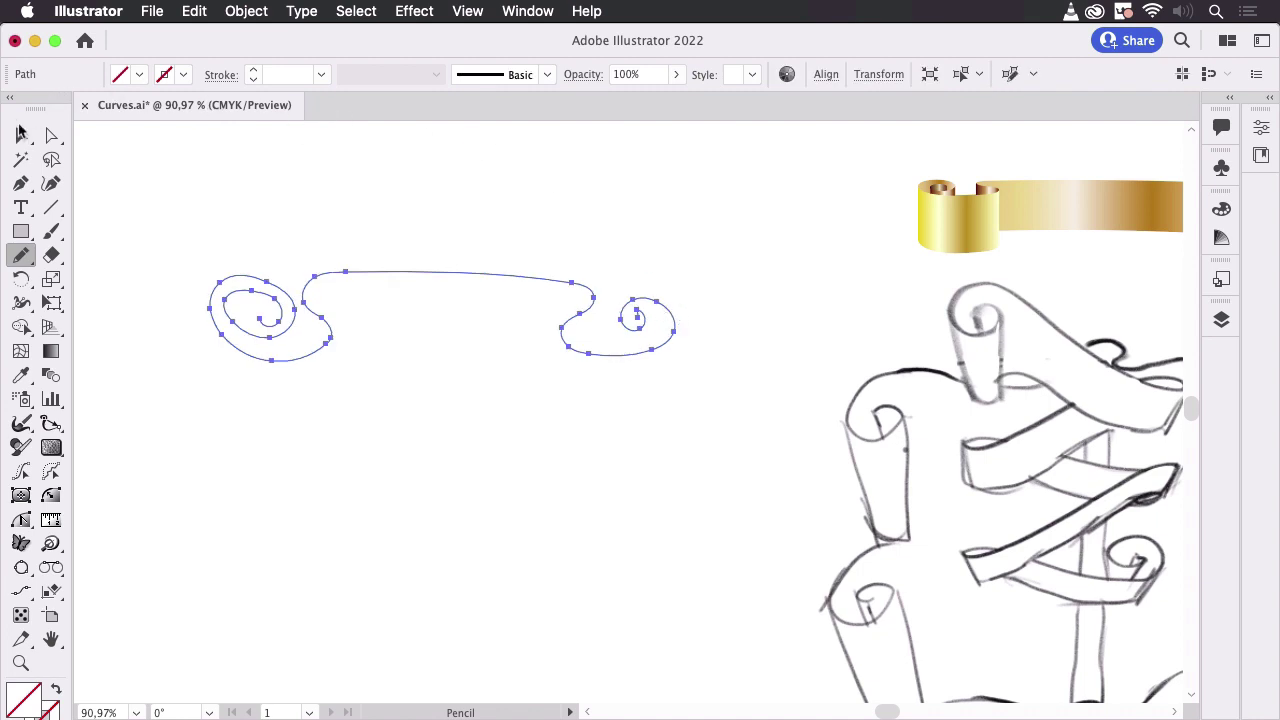
- Give the scroll curve a black 1 pt stroke
{"action": "left_click", "coordinate": [21, 135]}
{"action": "left_click", "coordinate": [184, 76]}
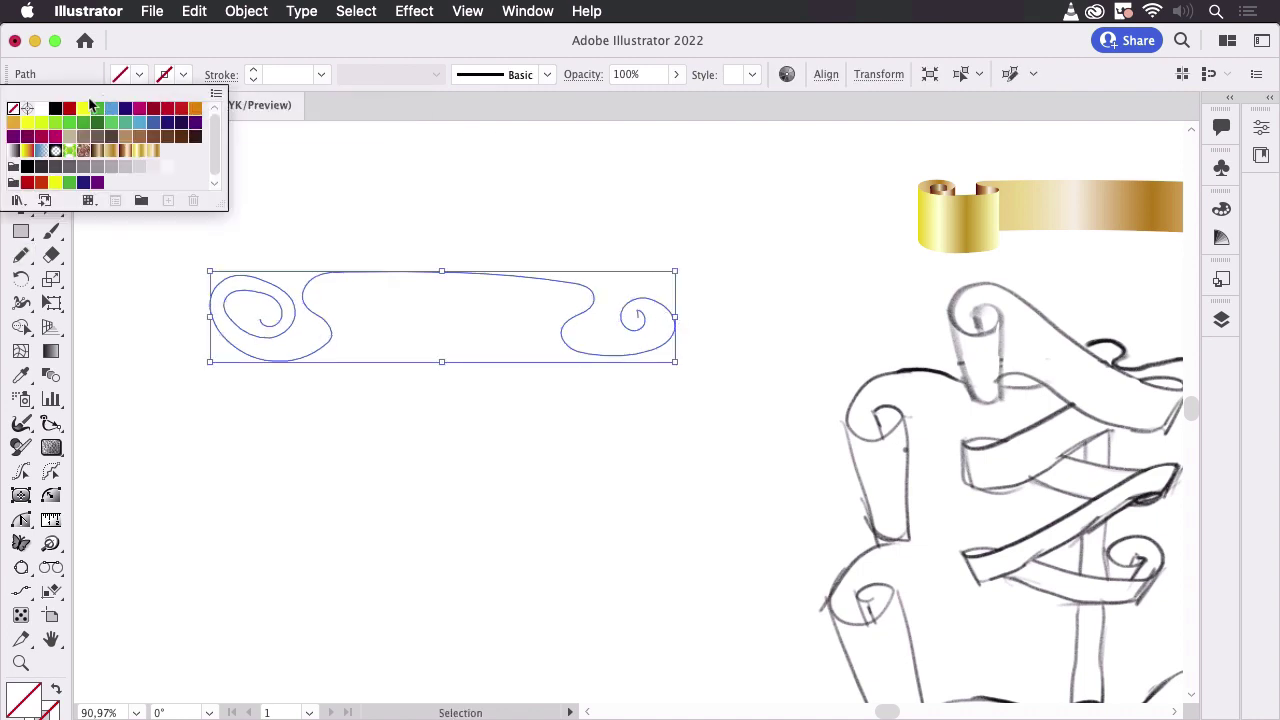
{"action": "left_click", "coordinate": [55, 108]}
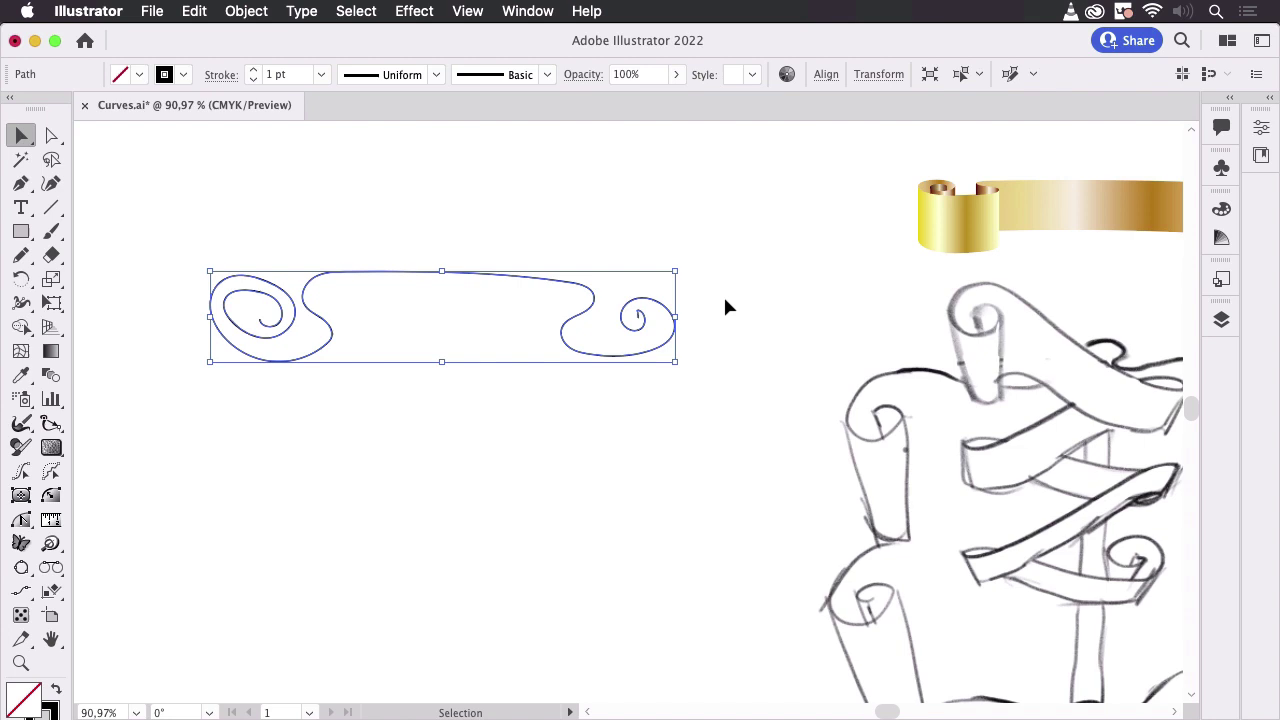
{"action": "left_click", "coordinate": [757, 333]}
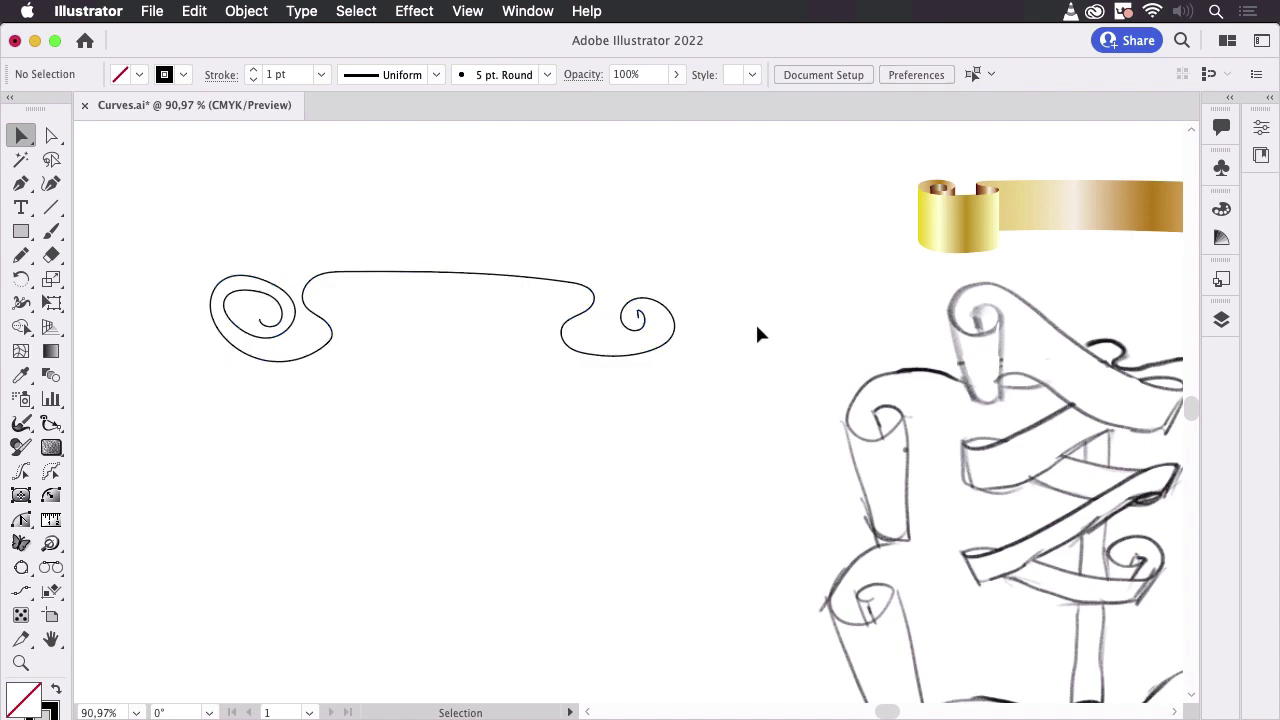
- Squash the scroll curve flatter and move it higher up the page
{"action": "left_click", "coordinate": [618, 353]}
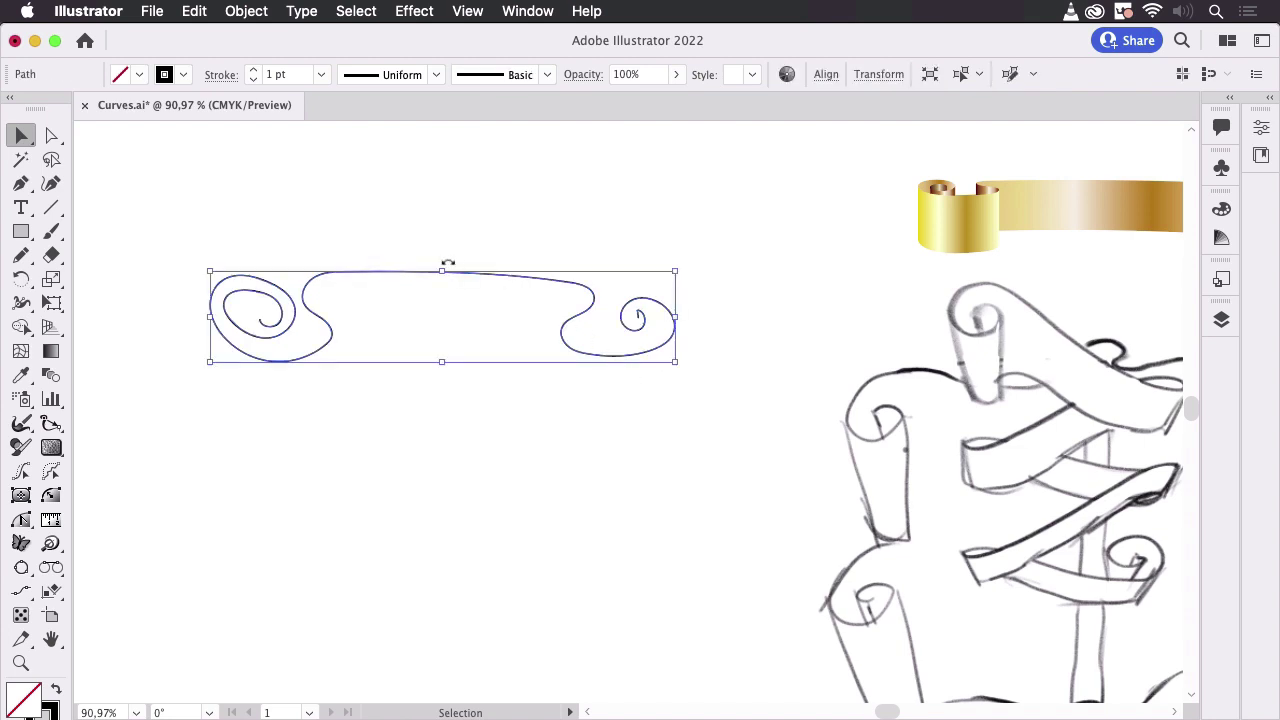
{"action": "left_click_drag", "start_coordinate": [448, 263], "coordinate": [451, 335]}
{"action": "left_click", "coordinate": [566, 279]}
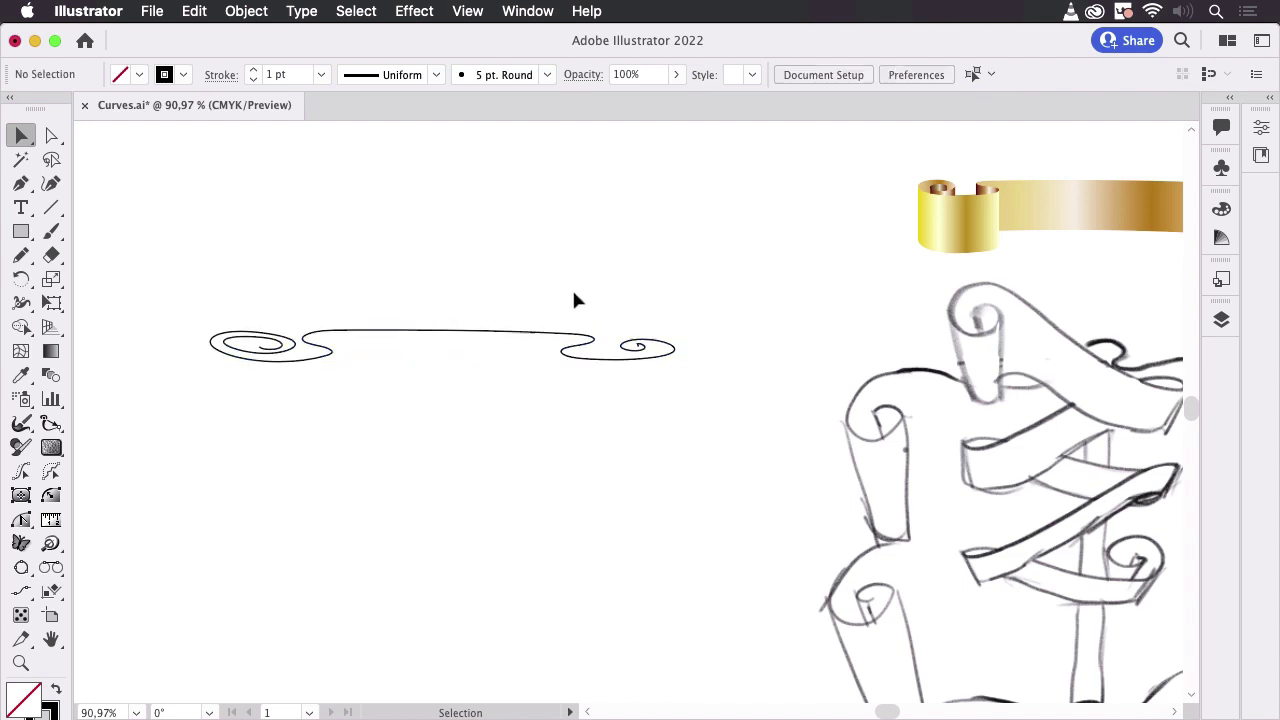
{"action": "left_click_drag", "start_coordinate": [543, 331], "coordinate": [531, 262]}
{"action": "left_click_drag", "start_coordinate": [510, 333], "coordinate": [495, 211]}
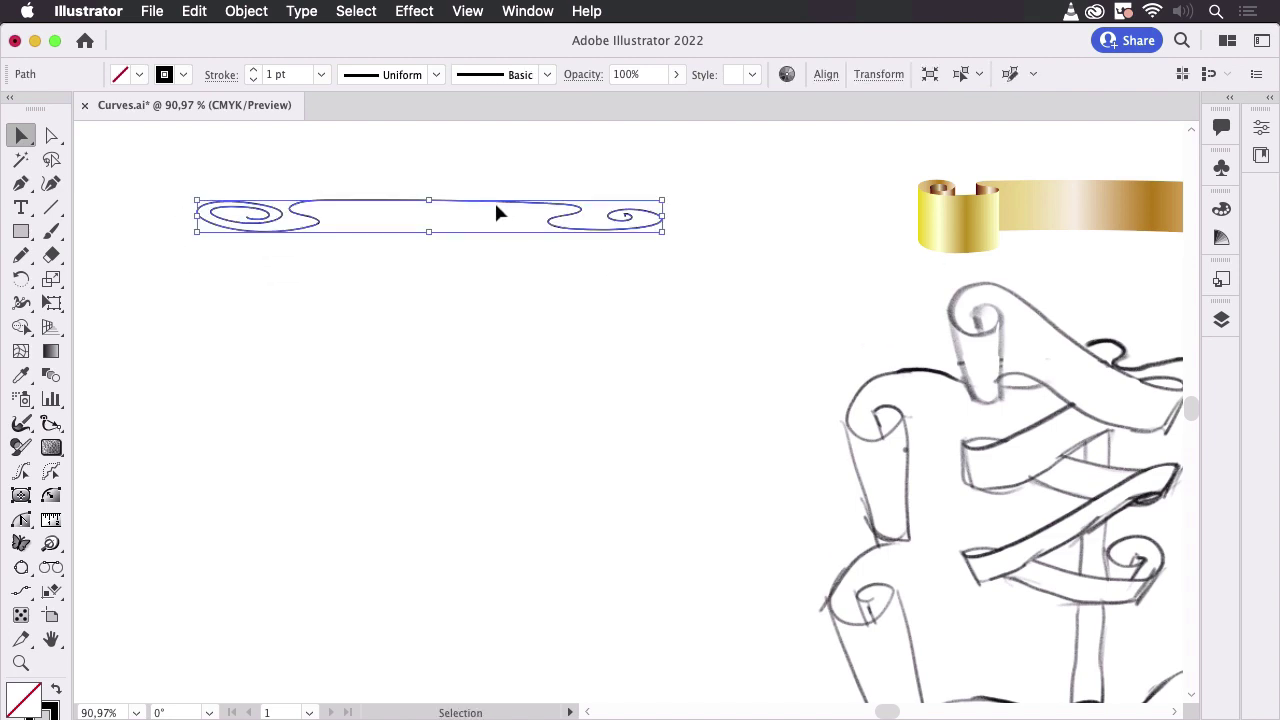
- Place a copy of the curve directly below and stretch it slightly taller
{"action": "left_click_drag", "start_coordinate": [500, 210], "coordinate": [504, 291]}
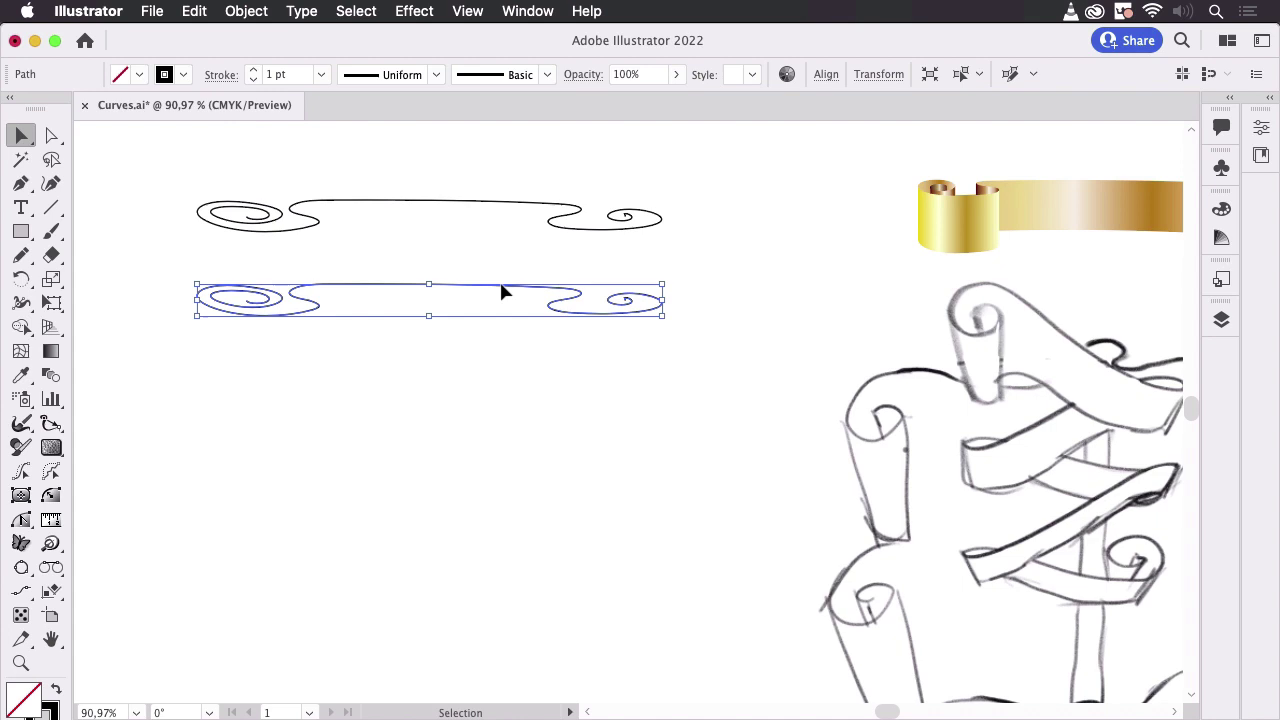
{"action": "left_click_drag", "start_coordinate": [429, 316], "coordinate": [429, 333]}
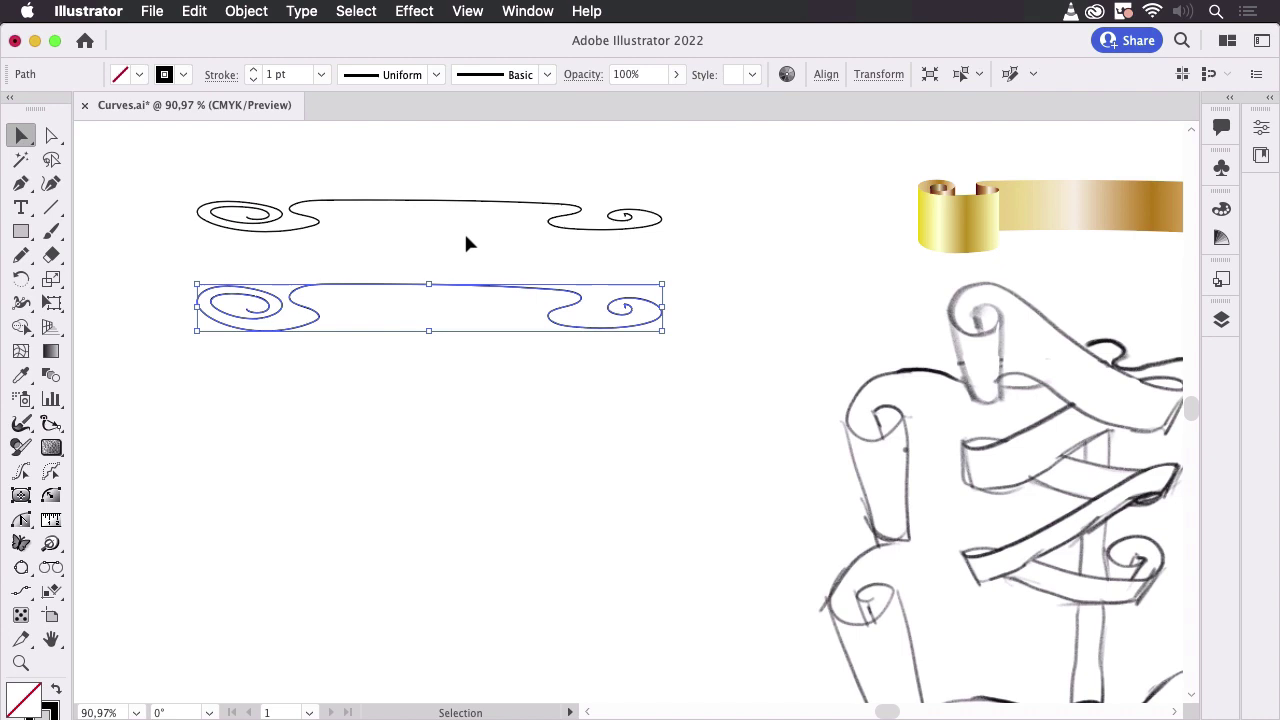
{"action": "left_click", "coordinate": [466, 238]}
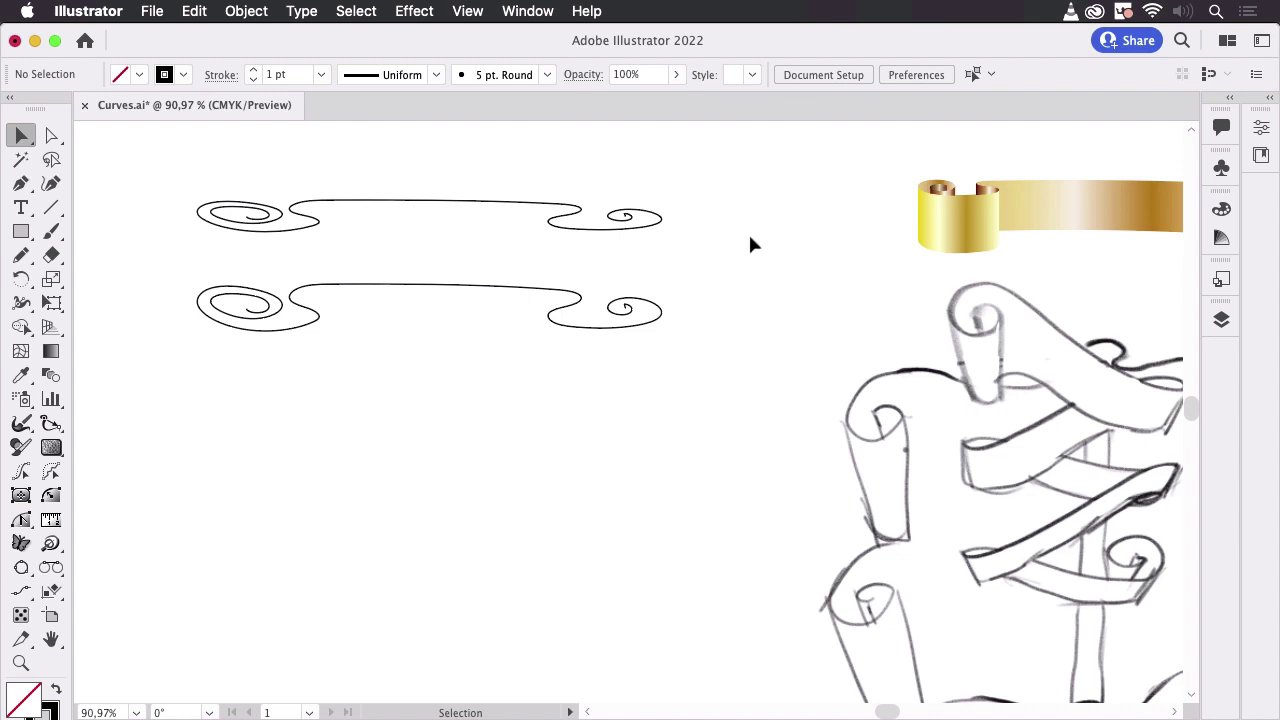
- Inspect the anchor points of the top and lower swirls
{"action": "scroll", "coordinate": [634, 243], "scroll_direction": "up", "scroll_amount": 5}
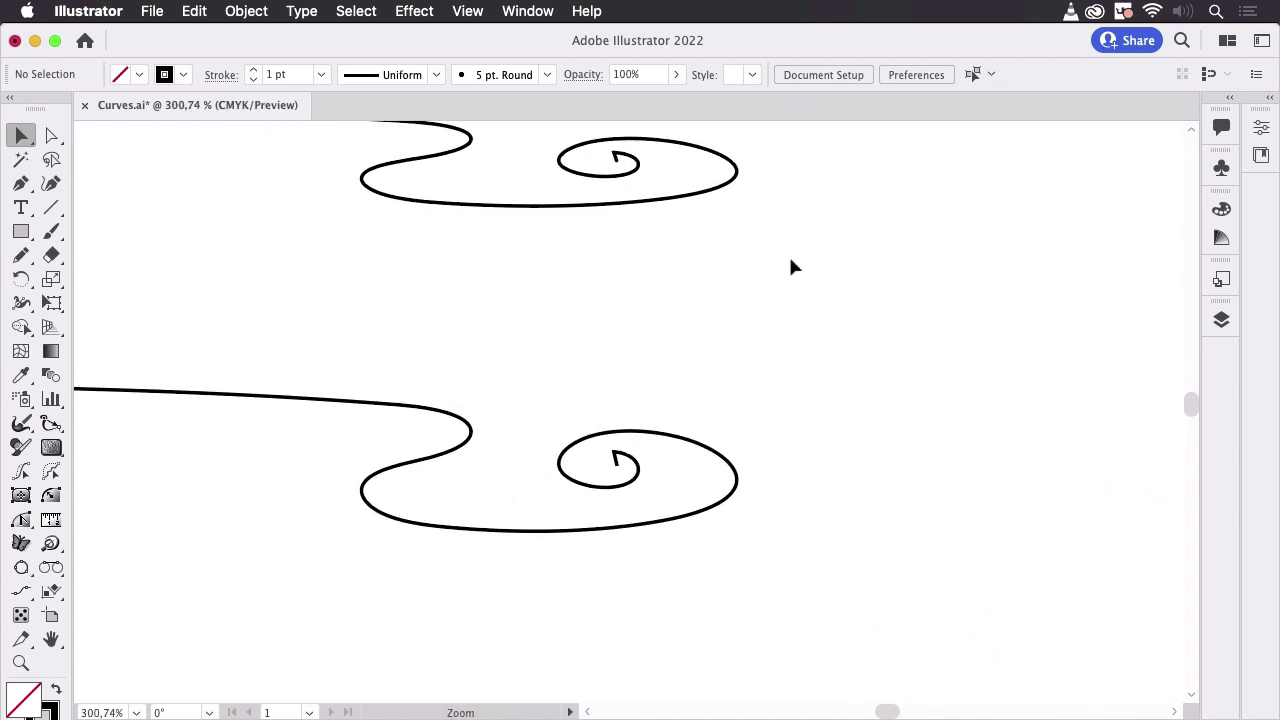
{"action": "left_click", "coordinate": [51, 135]}
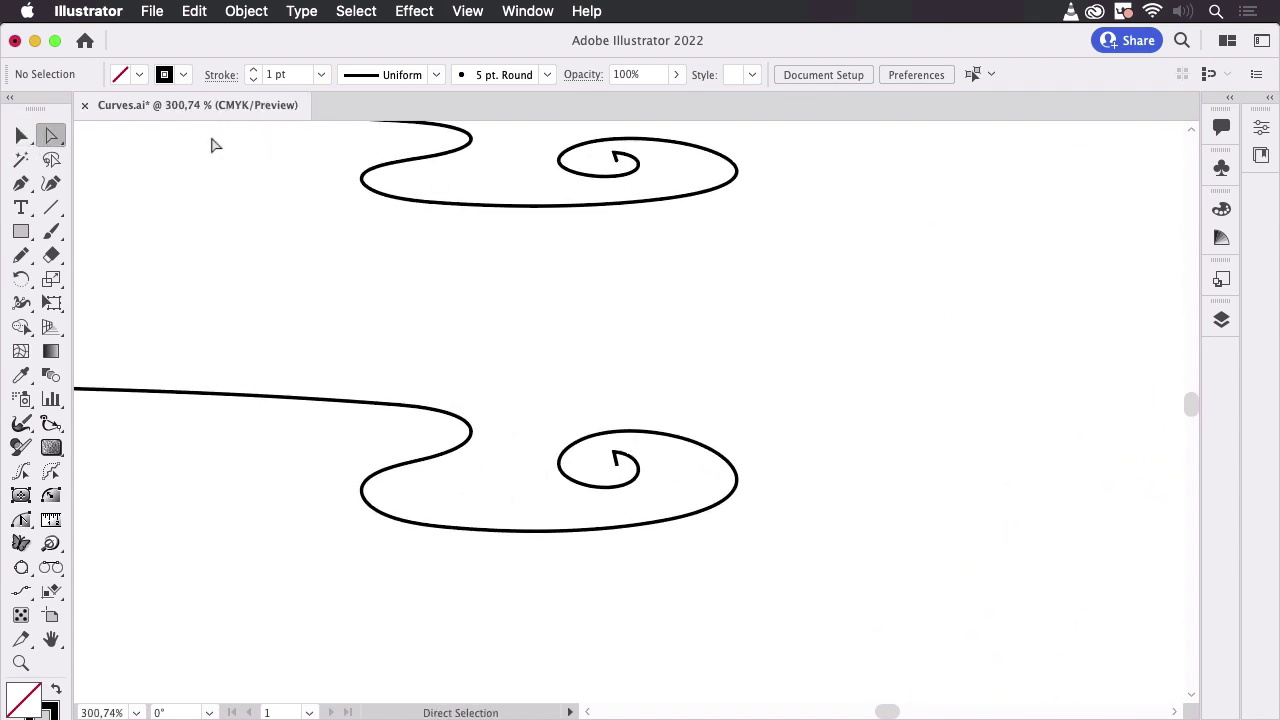
{"action": "left_click", "coordinate": [617, 160]}
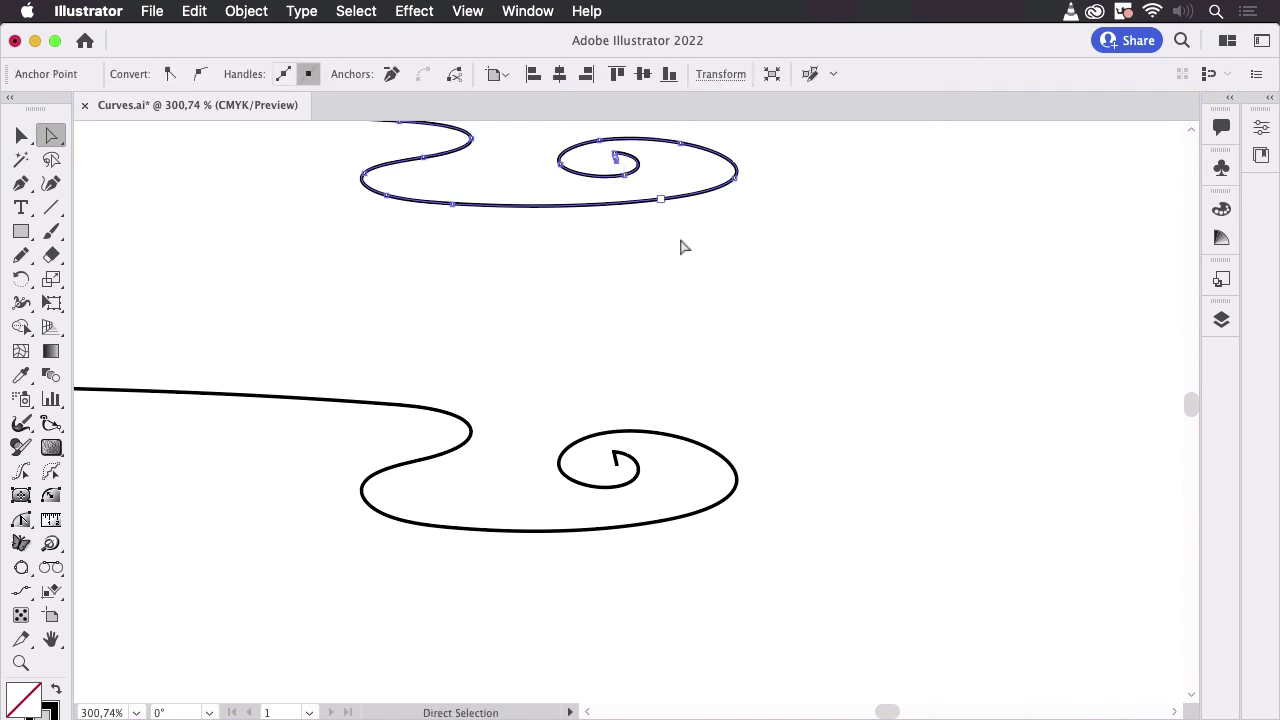
{"action": "left_click", "coordinate": [616, 463]}
{"action": "left_click", "coordinate": [788, 396]}
{"action": "scroll", "coordinate": [757, 263], "scroll_direction": "down", "scroll_amount": 1}
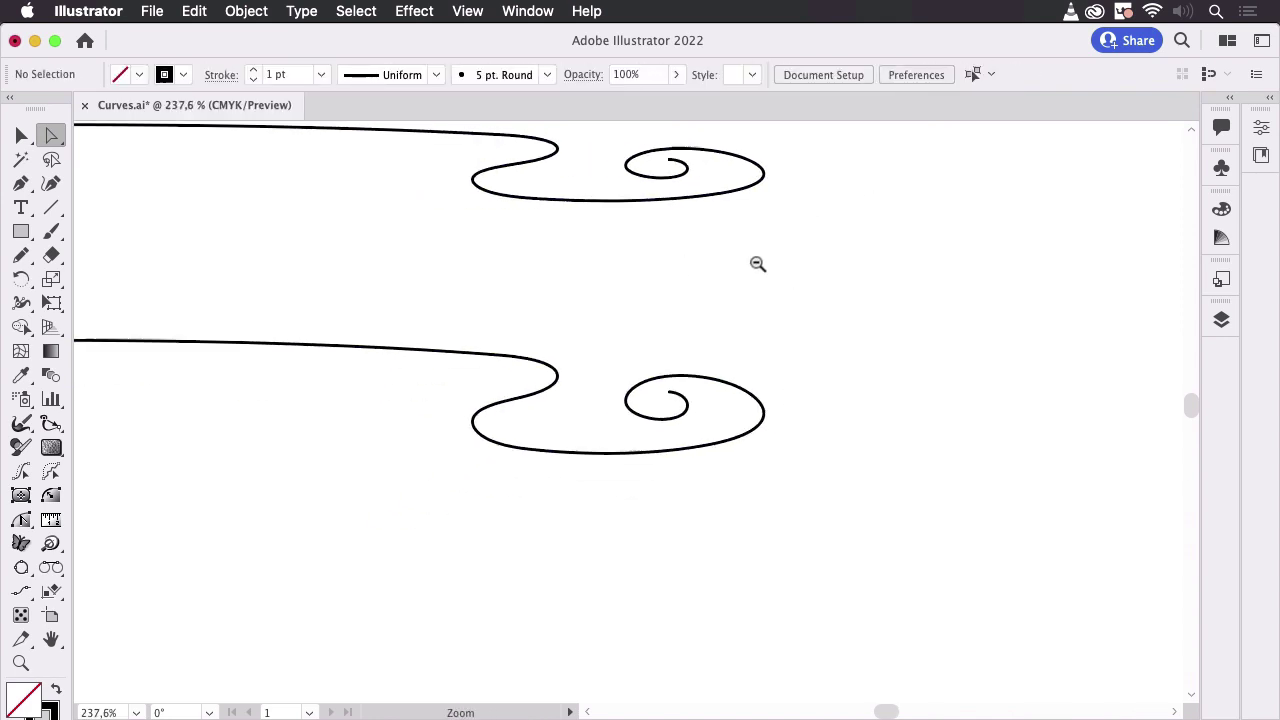
{"action": "scroll", "coordinate": [465, 352], "scroll_direction": "down", "scroll_amount": 5}
{"action": "scroll", "coordinate": [300, 210], "scroll_direction": "right", "scroll_amount": 3}
{"action": "scroll", "coordinate": [300, 210], "scroll_direction": "up", "scroll_amount": 1}
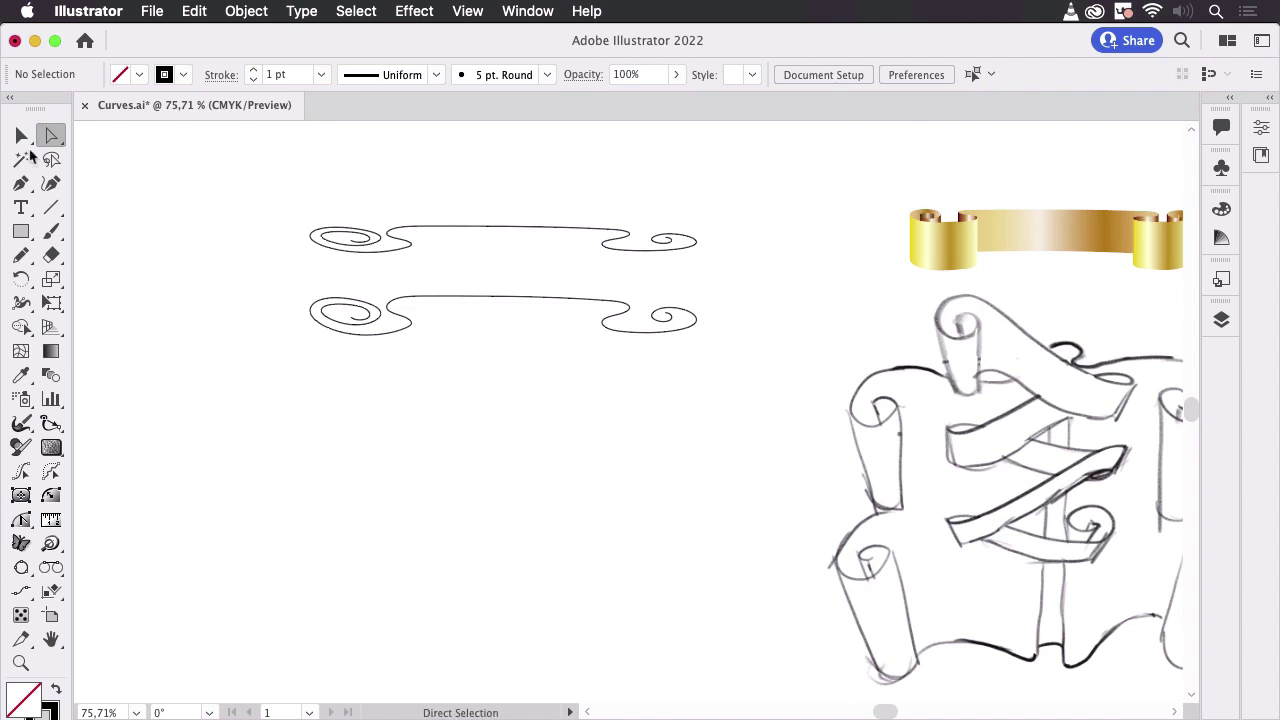
- Left-align both curves to a vertical helper line, then select that line alone
{"action": "left_click", "coordinate": [50, 209]}
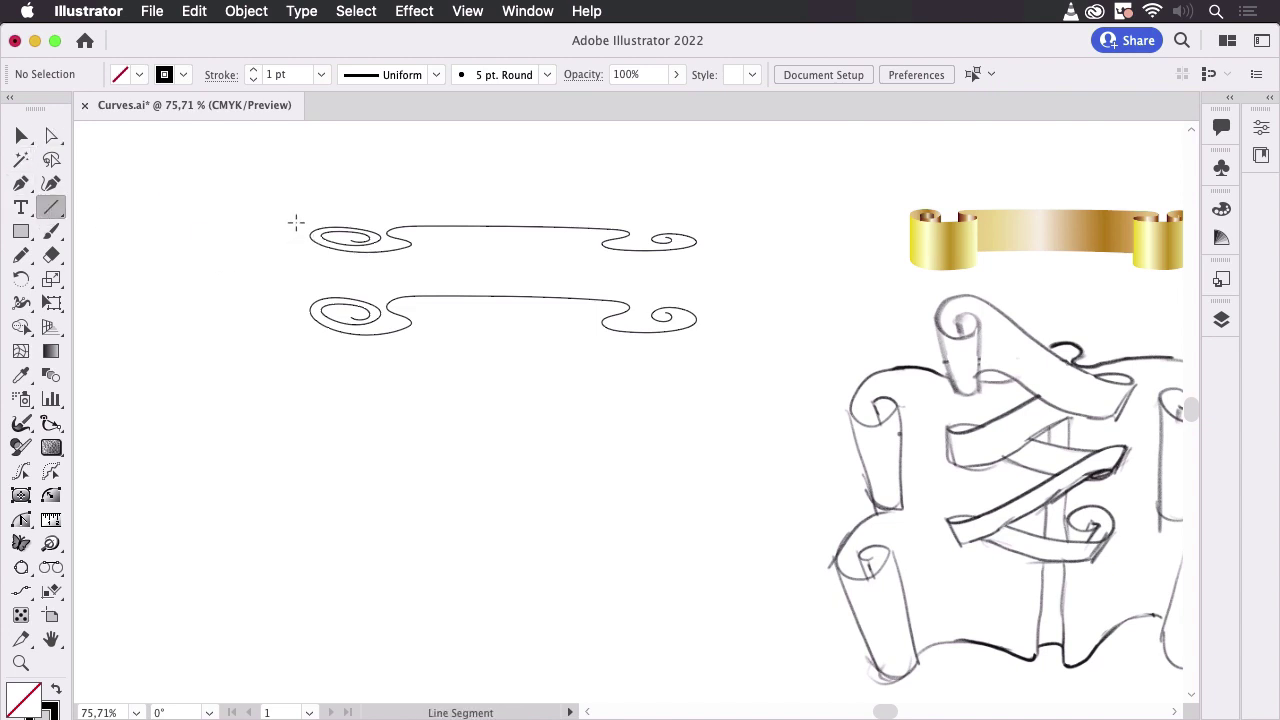
{"action": "left_click_drag", "start_coordinate": [304, 212], "coordinate": [304, 365]}
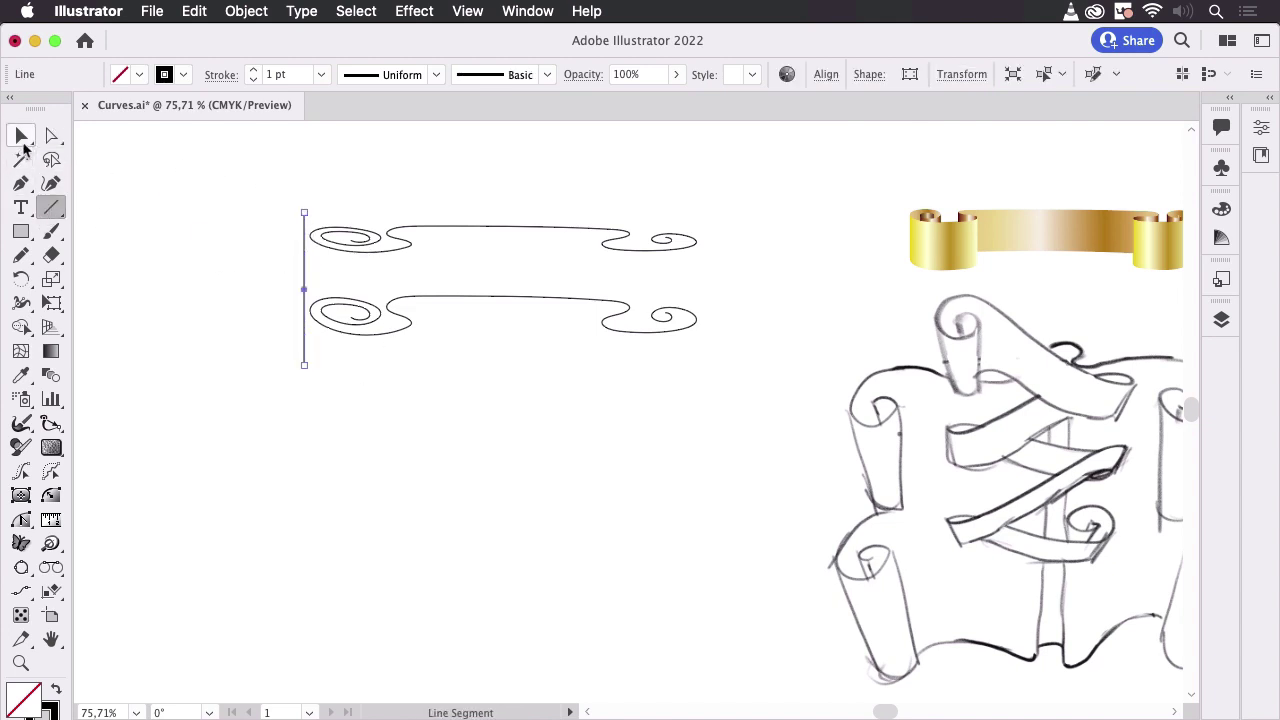
{"action": "left_click", "coordinate": [22, 138]}
{"action": "left_click_drag", "start_coordinate": [286, 229], "coordinate": [627, 374]}
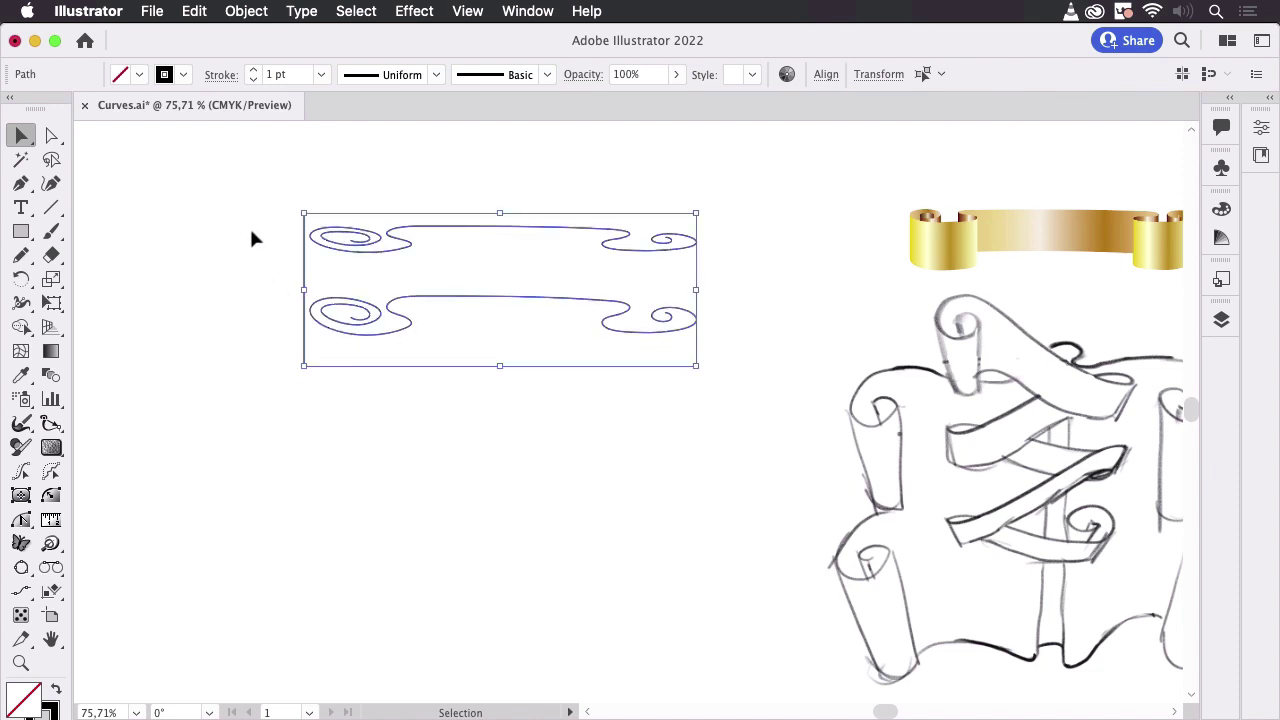
{"action": "left_click", "coordinate": [826, 74]}
{"action": "left_click", "coordinate": [612, 130]}
{"action": "left_click", "coordinate": [507, 190]}
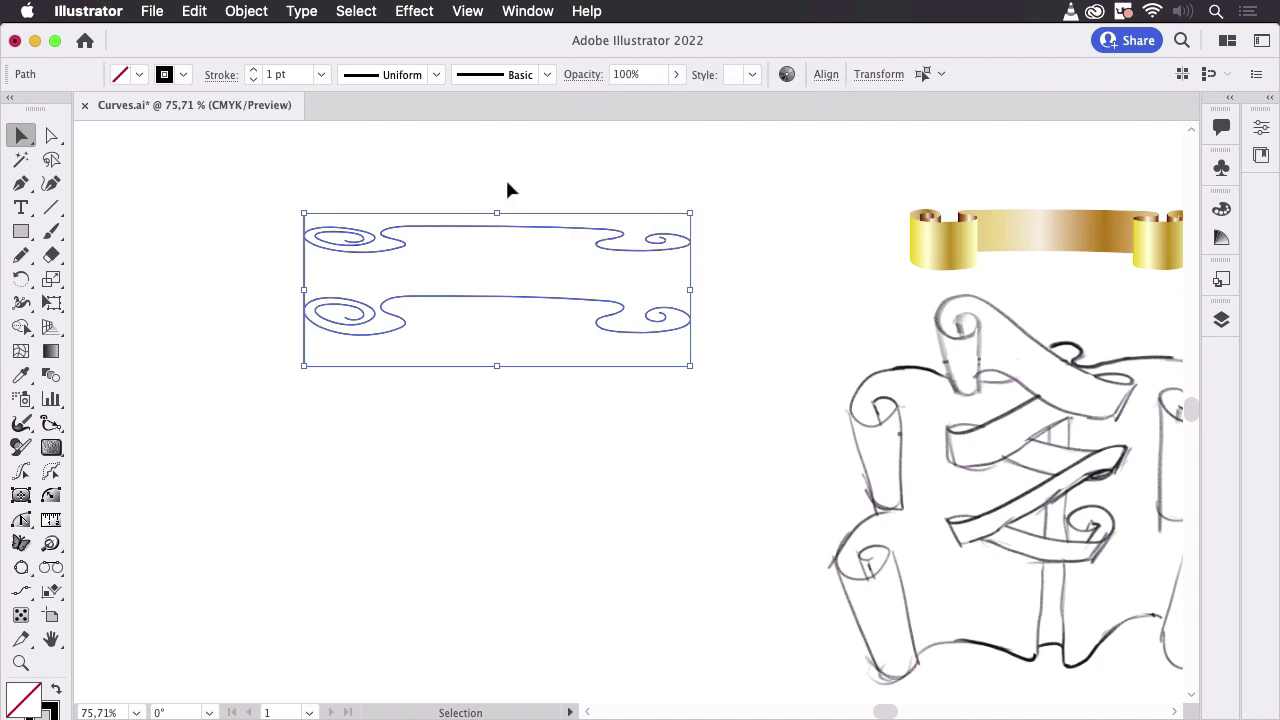
{"action": "left_click", "coordinate": [386, 178]}
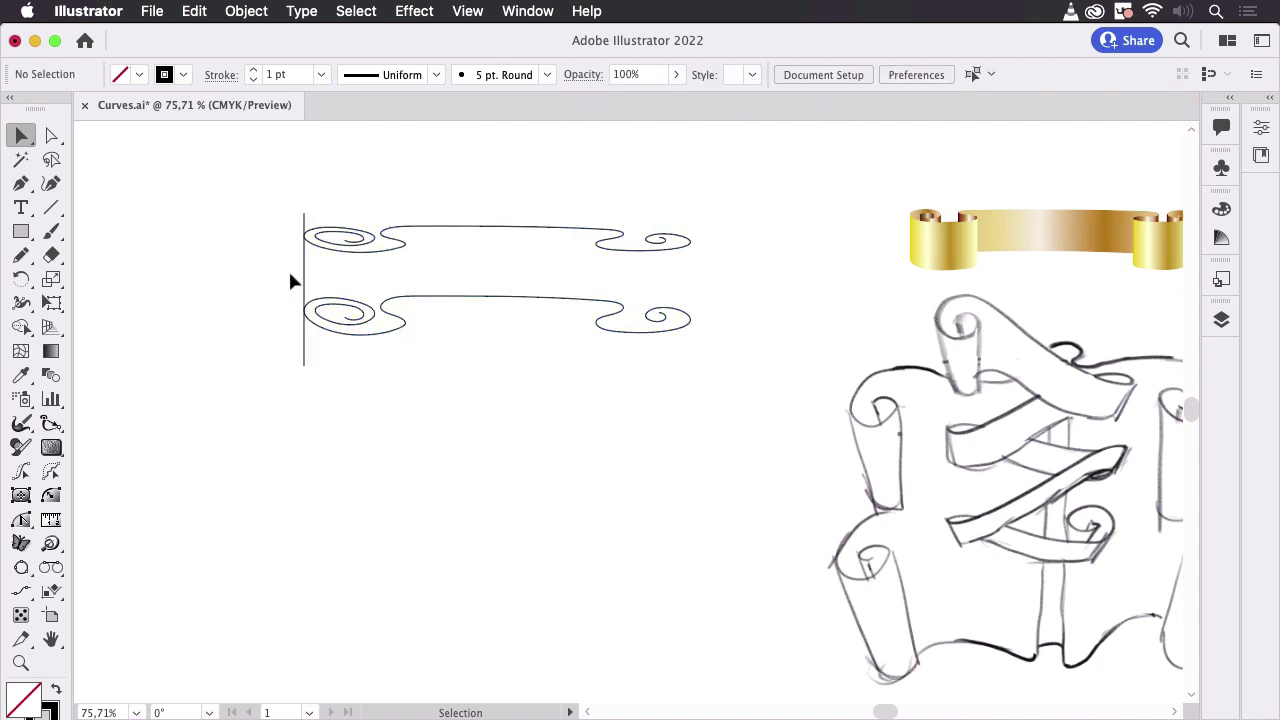
{"action": "left_click_drag", "start_coordinate": [279, 268], "coordinate": [330, 290]}
- Delete the helper line, select both curves and choose the Common Tangents.jsx script
{"action": "key", "text": "Delete"}
{"action": "left_click_drag", "start_coordinate": [783, 413], "coordinate": [785, 412]}
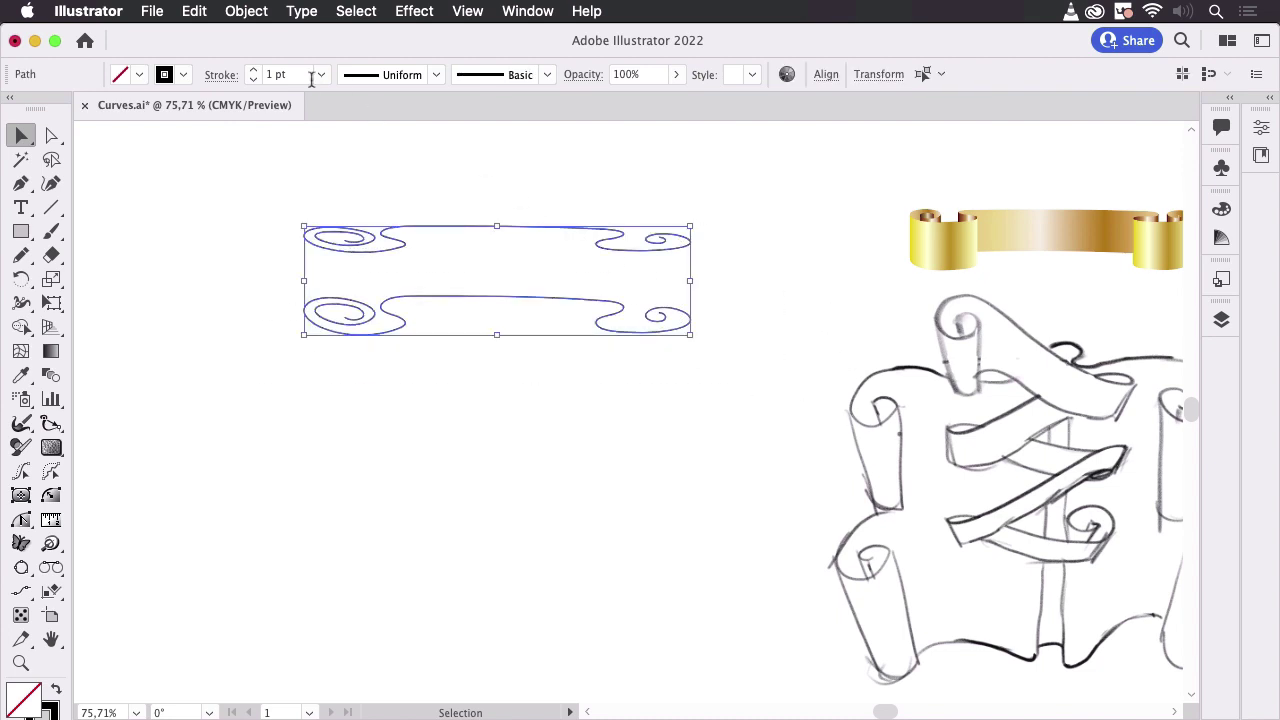
{"action": "left_click", "coordinate": [153, 11]}
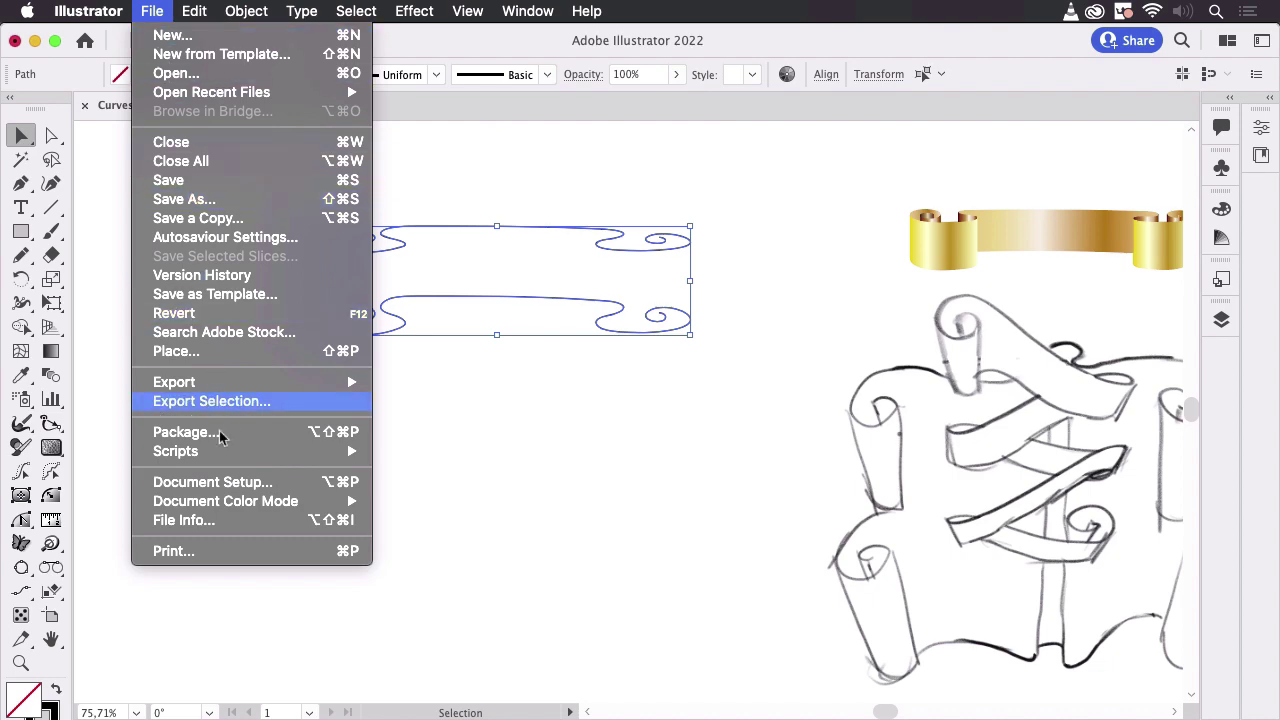
{"action": "mouse_move", "coordinate": [176, 451]}
{"action": "left_click", "coordinate": [468, 519]}
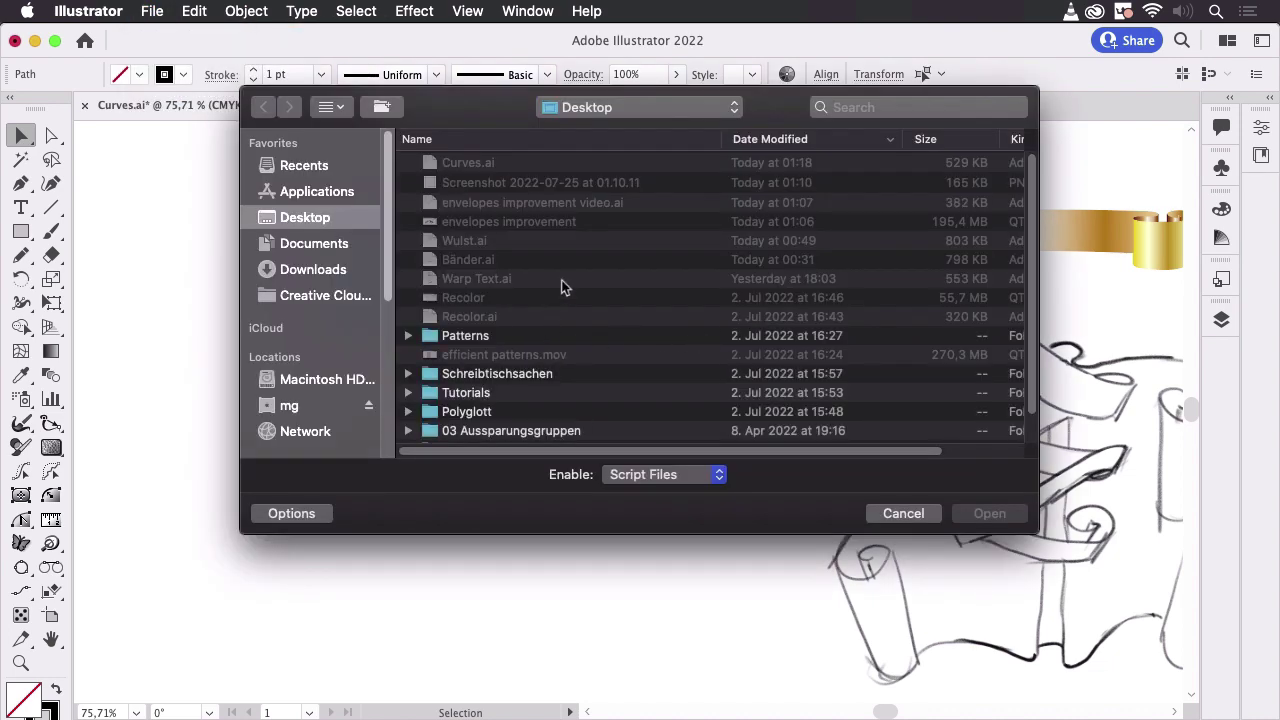
{"action": "scroll", "coordinate": [573, 332], "scroll_direction": "down", "scroll_amount": 2}
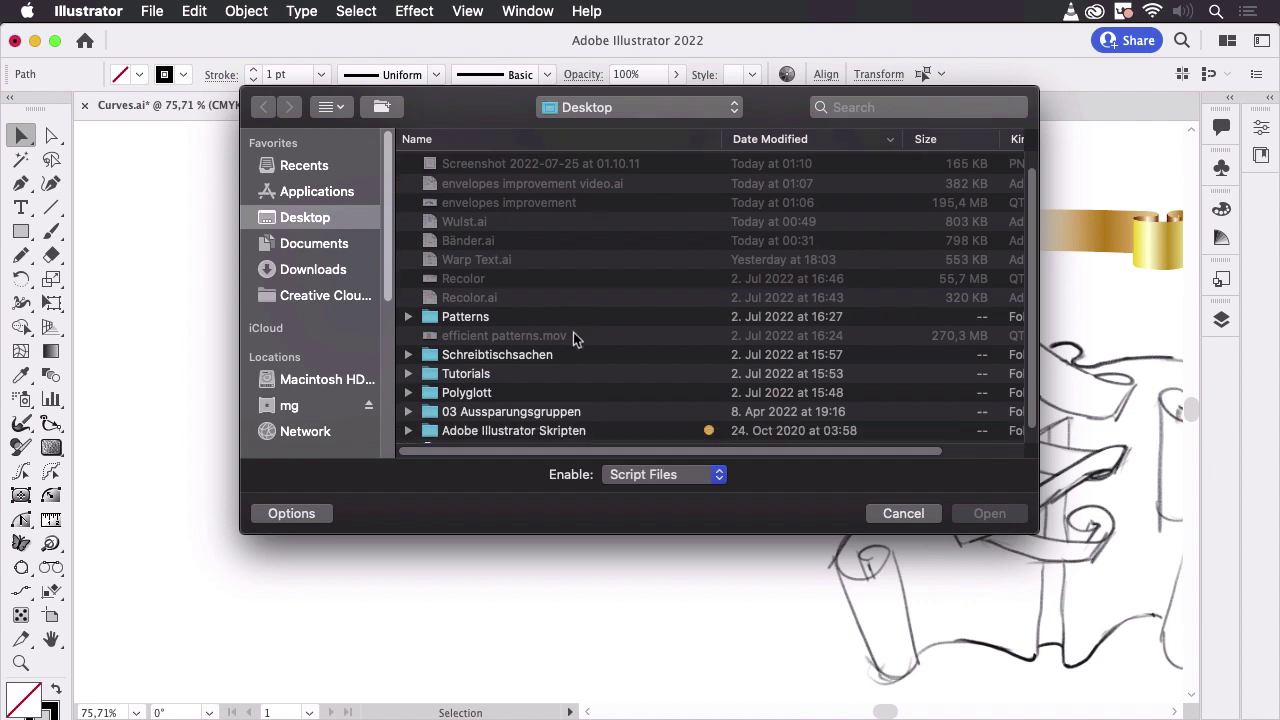
{"action": "left_click", "coordinate": [526, 436]}
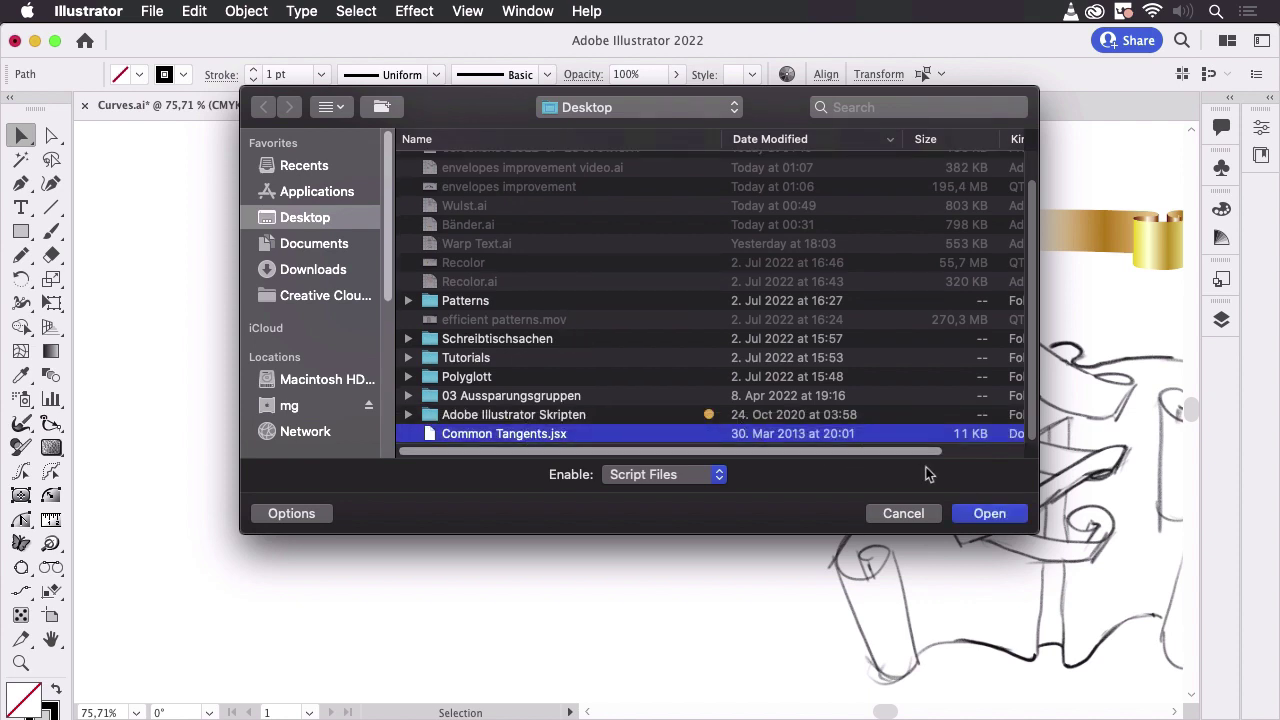
- Run Common Tangents.jsx to join the curves with tangent lines, then zoom in on them
{"action": "left_click", "coordinate": [983, 524]}
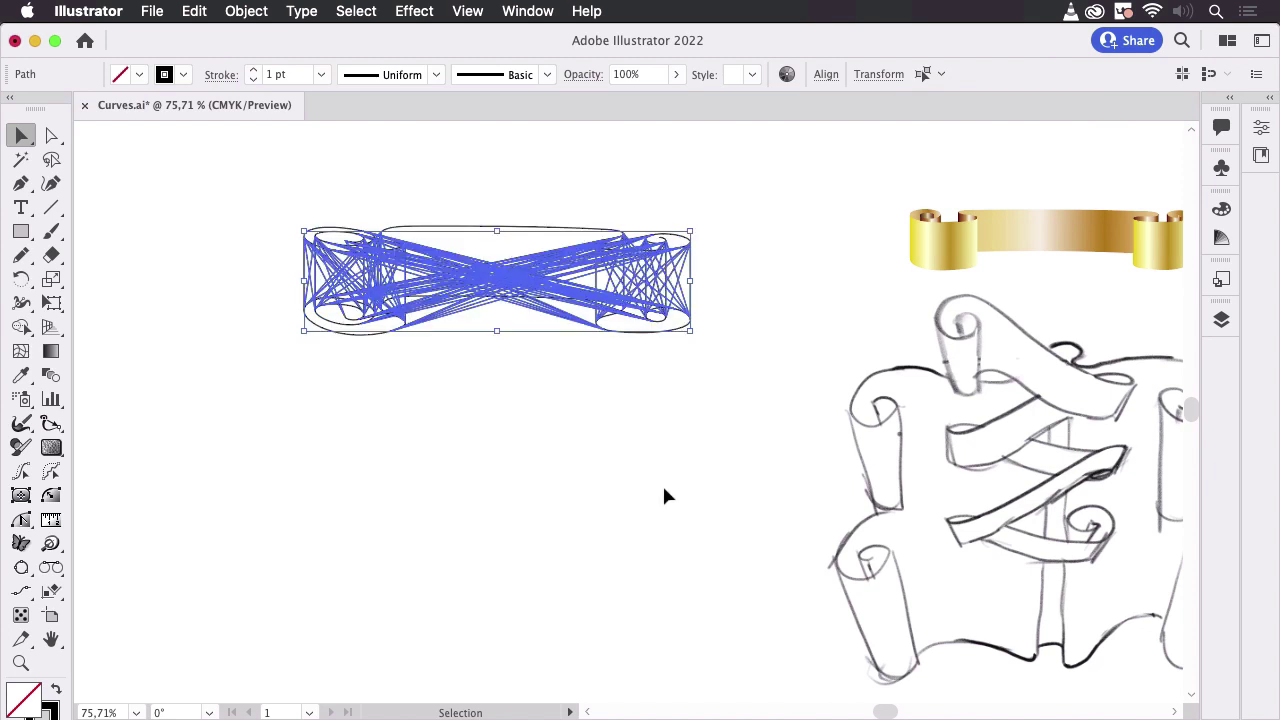
{"action": "left_click", "coordinate": [609, 372]}
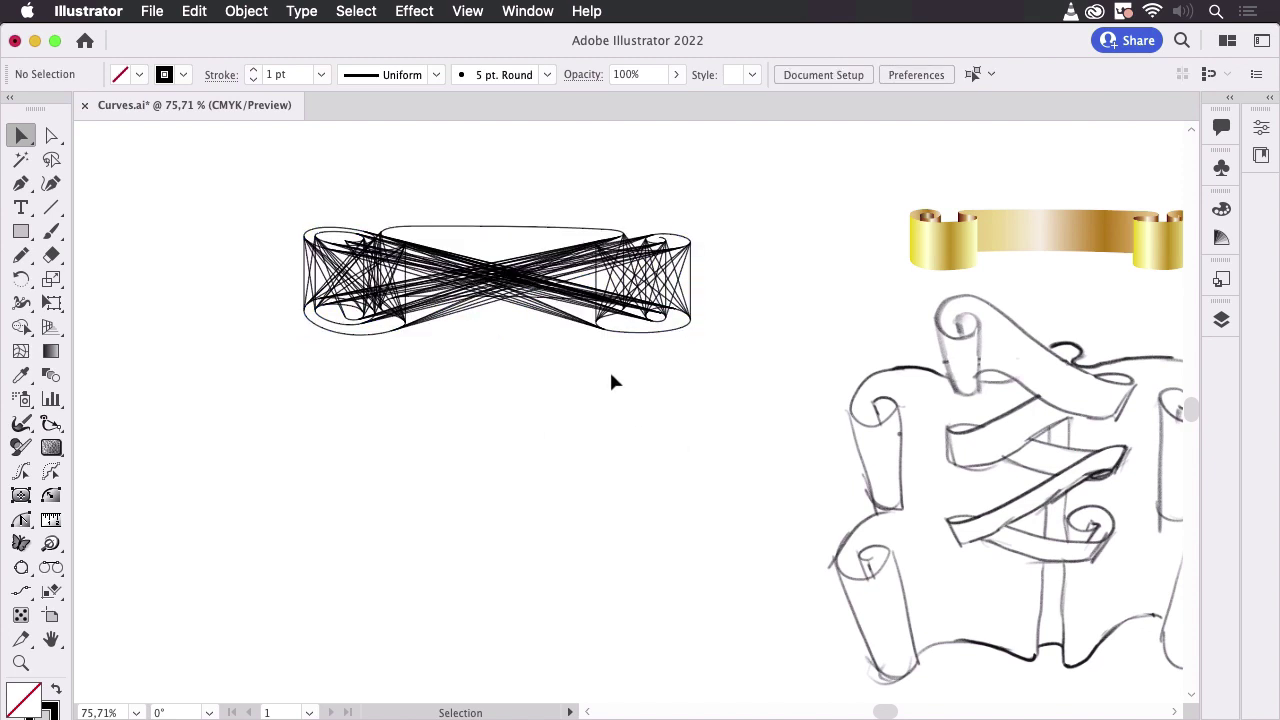
{"action": "mouse_move", "coordinate": [480, 240]}
{"action": "left_mouse_down"}
{"action": "mouse_move", "coordinate": [597, 274]}
{"action": "mouse_move", "coordinate": [595, 311]}
{"action": "left_mouse_up"}
{"action": "scroll", "coordinate": [686, 369], "scroll_direction": "down", "scroll_amount": 10}
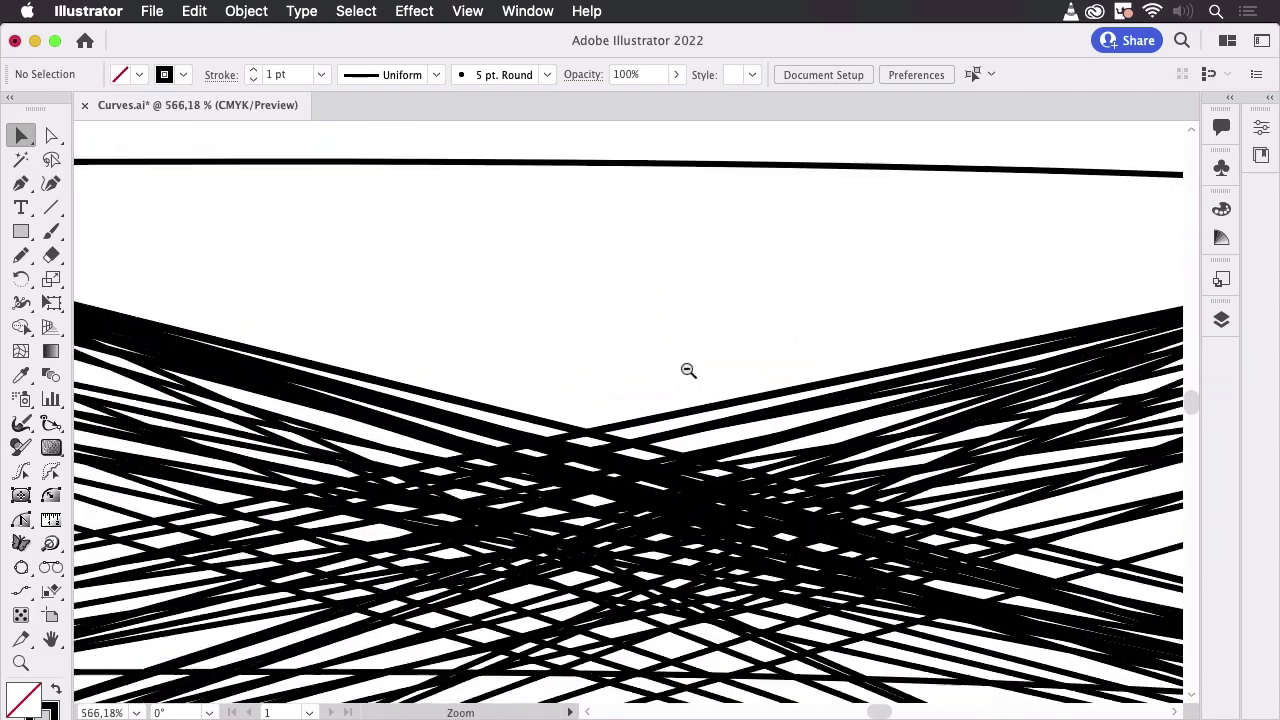
{"action": "left_click_drag", "start_coordinate": [694, 382], "coordinate": [611, 320]}
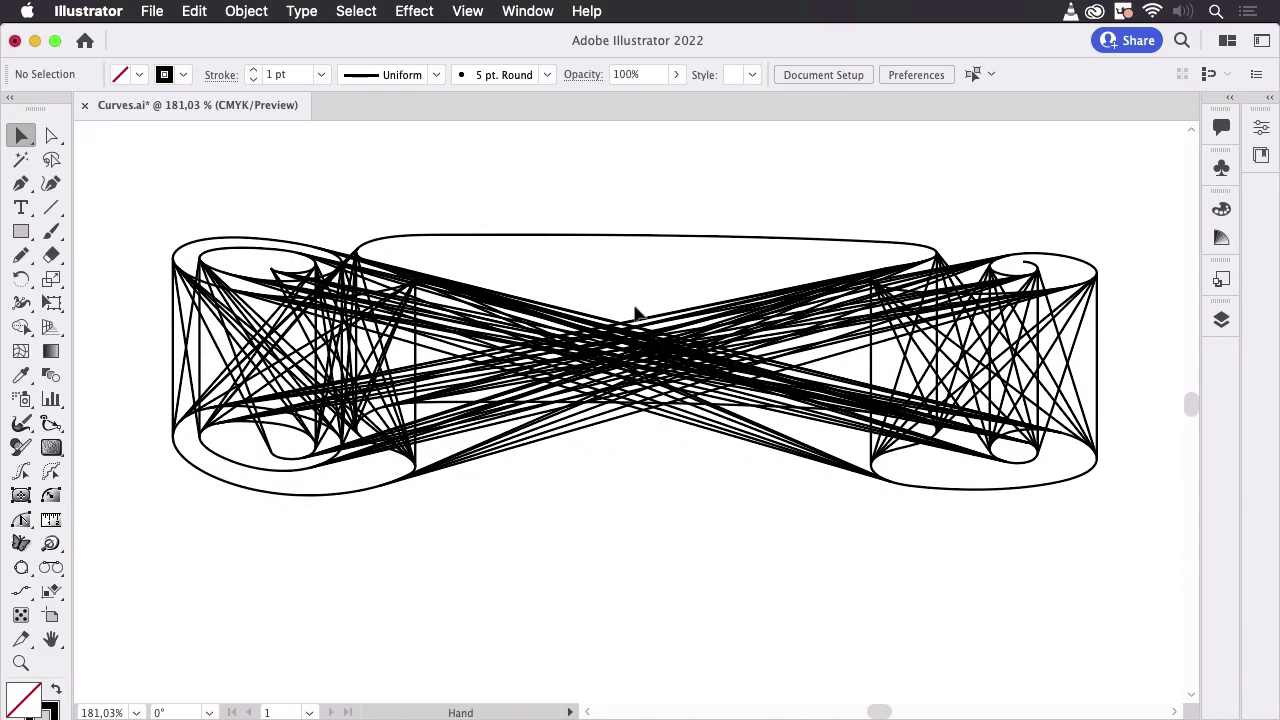
- Delete the crossing blend lines over the middle ribbon
{"action": "left_click", "coordinate": [697, 352]}
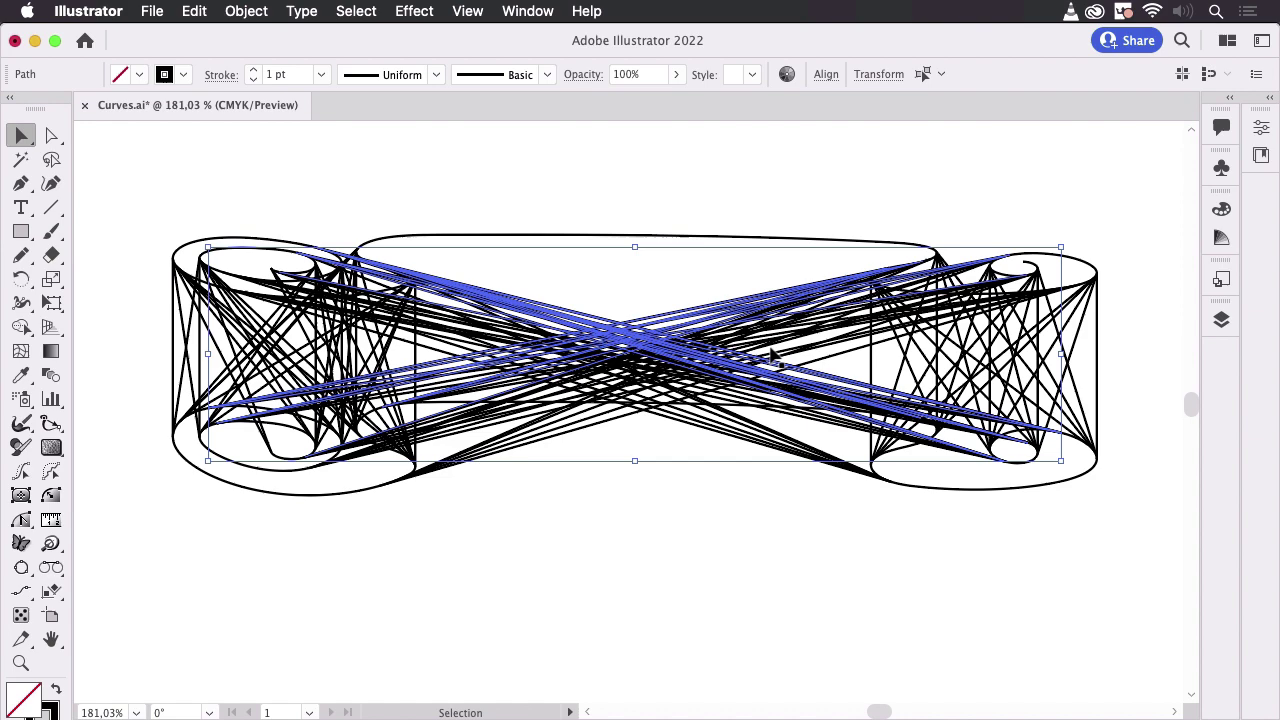
{"action": "left_click_drag", "start_coordinate": [679, 336], "coordinate": [579, 287]}
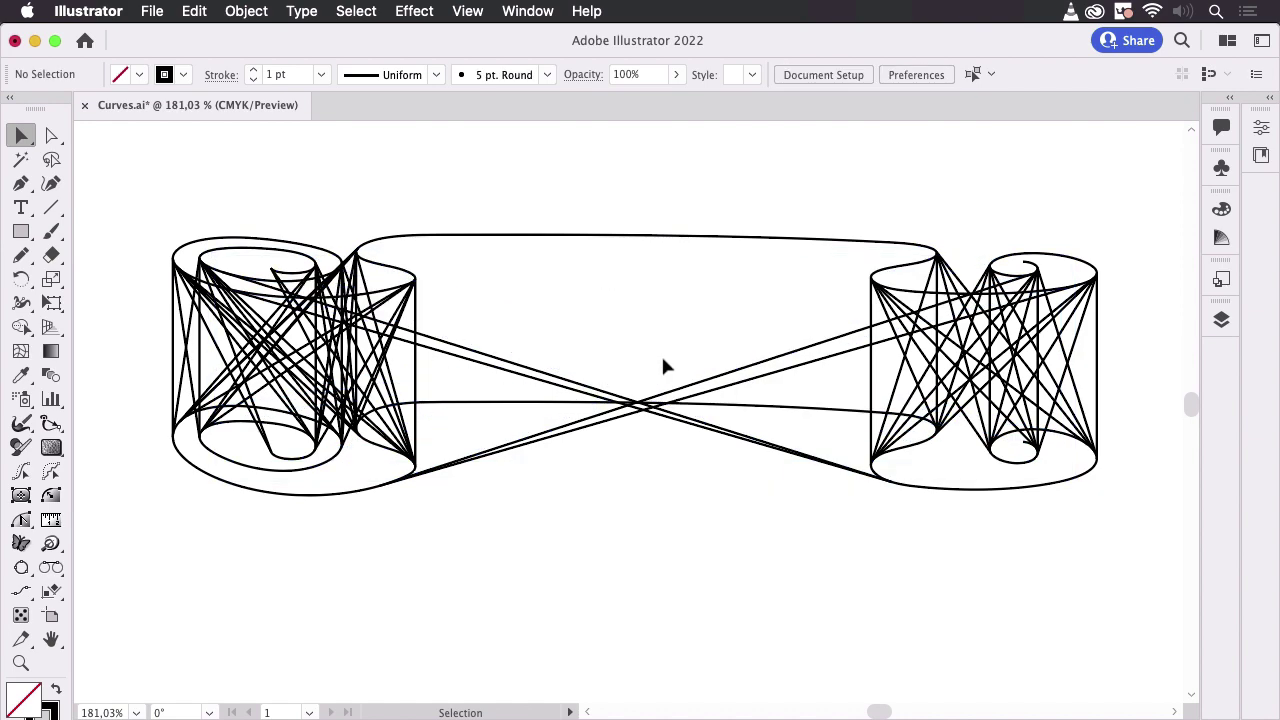
{"action": "left_click_drag", "start_coordinate": [484, 325], "coordinate": [794, 394]}
{"action": "key", "text": "Delete"}
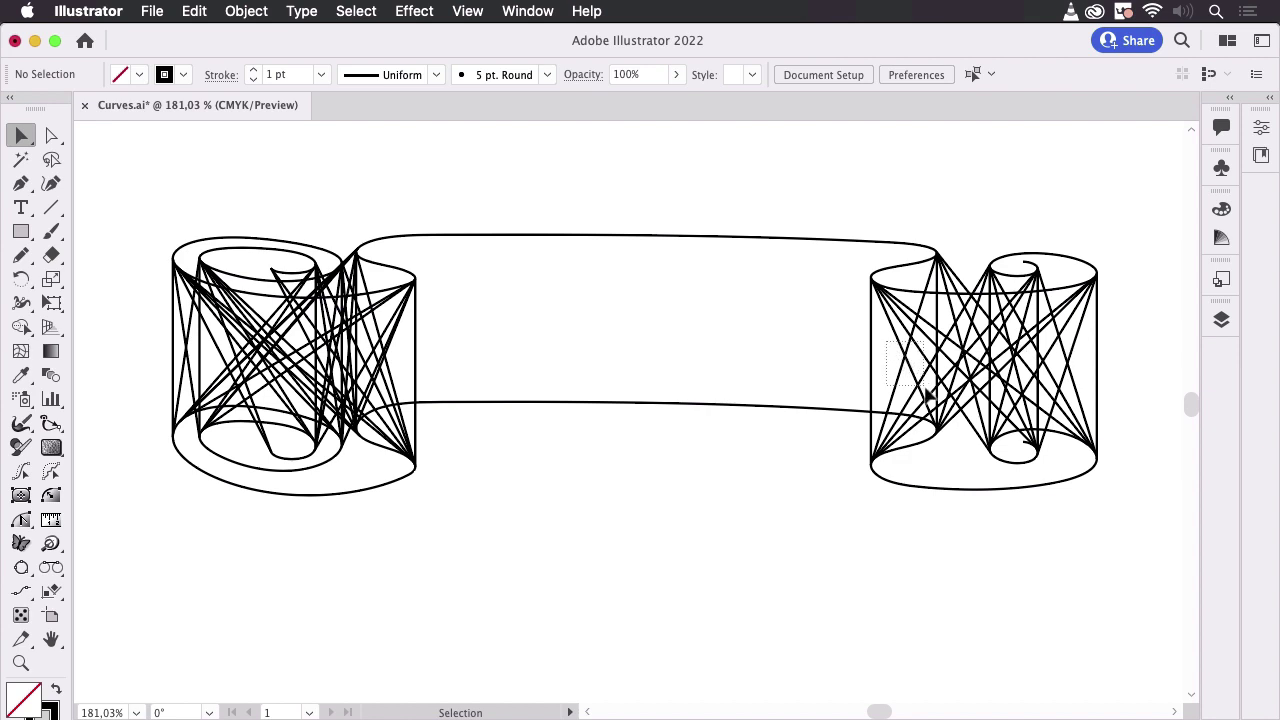
- Delete the crossing lines inside the right cylinder and small right roll
{"action": "left_click", "coordinate": [920, 390]}
{"action": "key", "text": "Delete"}
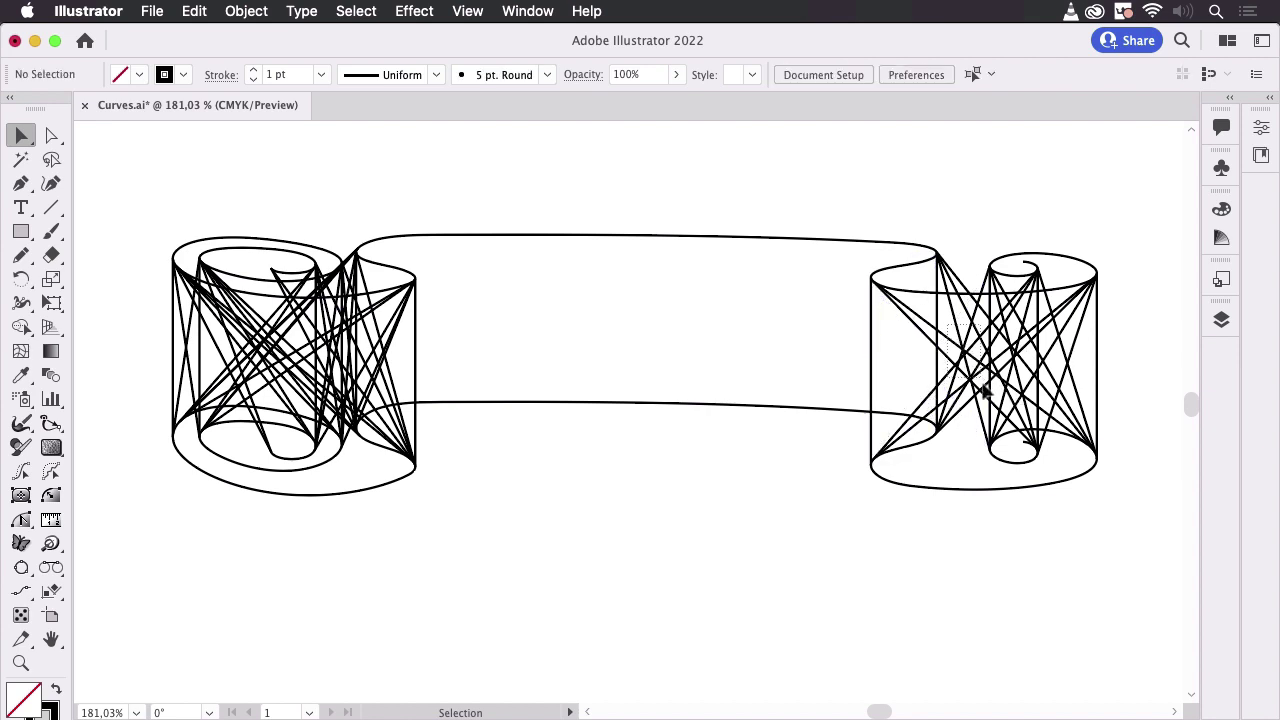
{"action": "left_click", "coordinate": [988, 398]}
{"action": "key", "text": "Delete"}
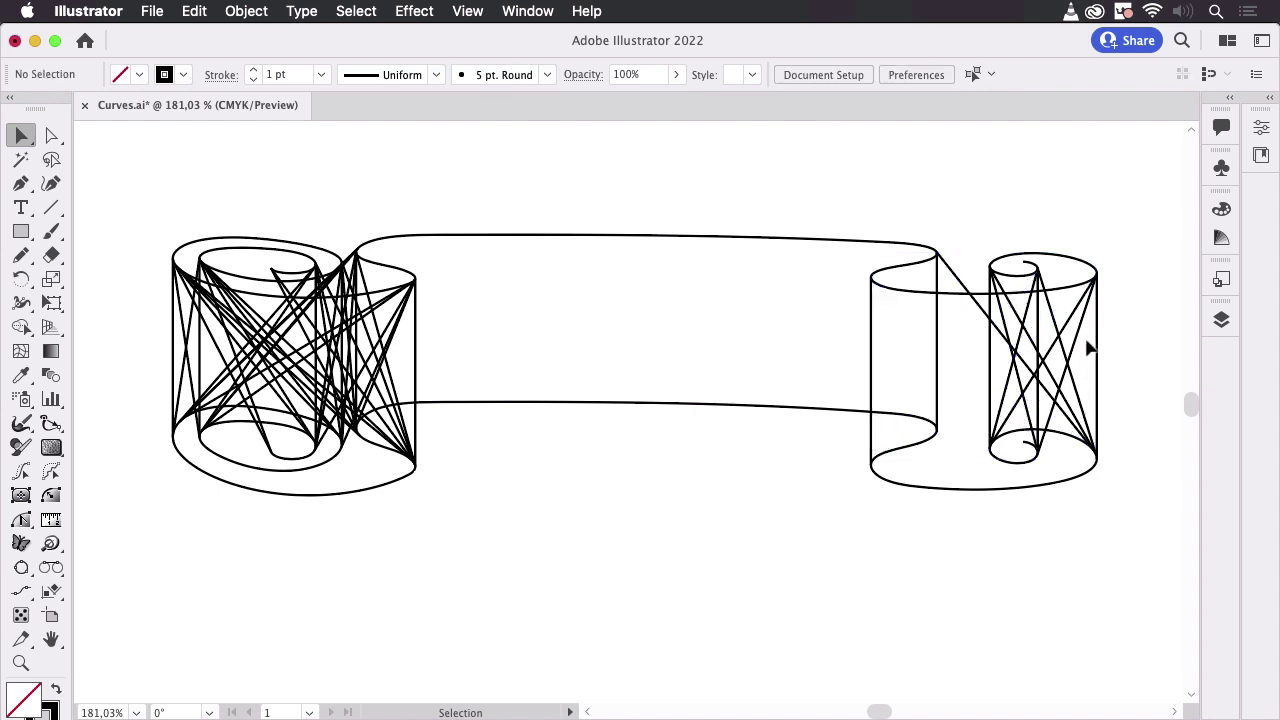
{"action": "left_click", "coordinate": [1058, 390]}
{"action": "key", "text": "Delete"}
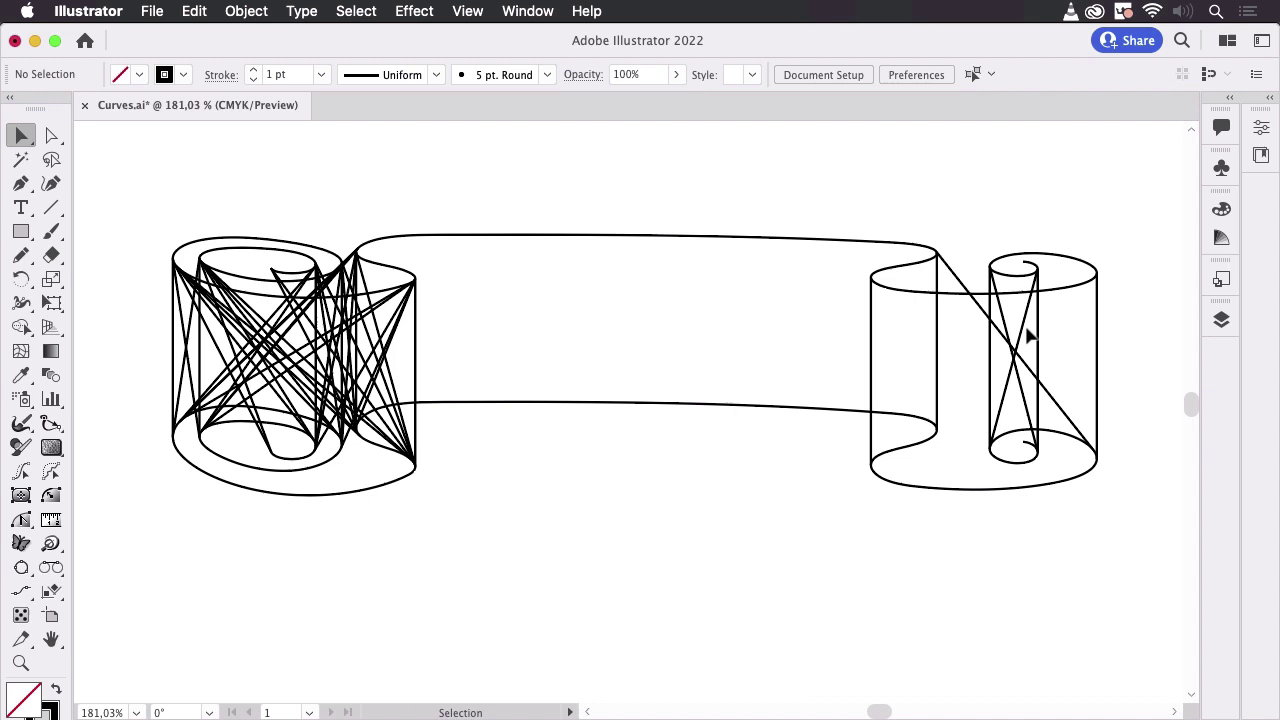
{"action": "left_click", "coordinate": [1023, 394]}
{"action": "key", "text": "Delete"}
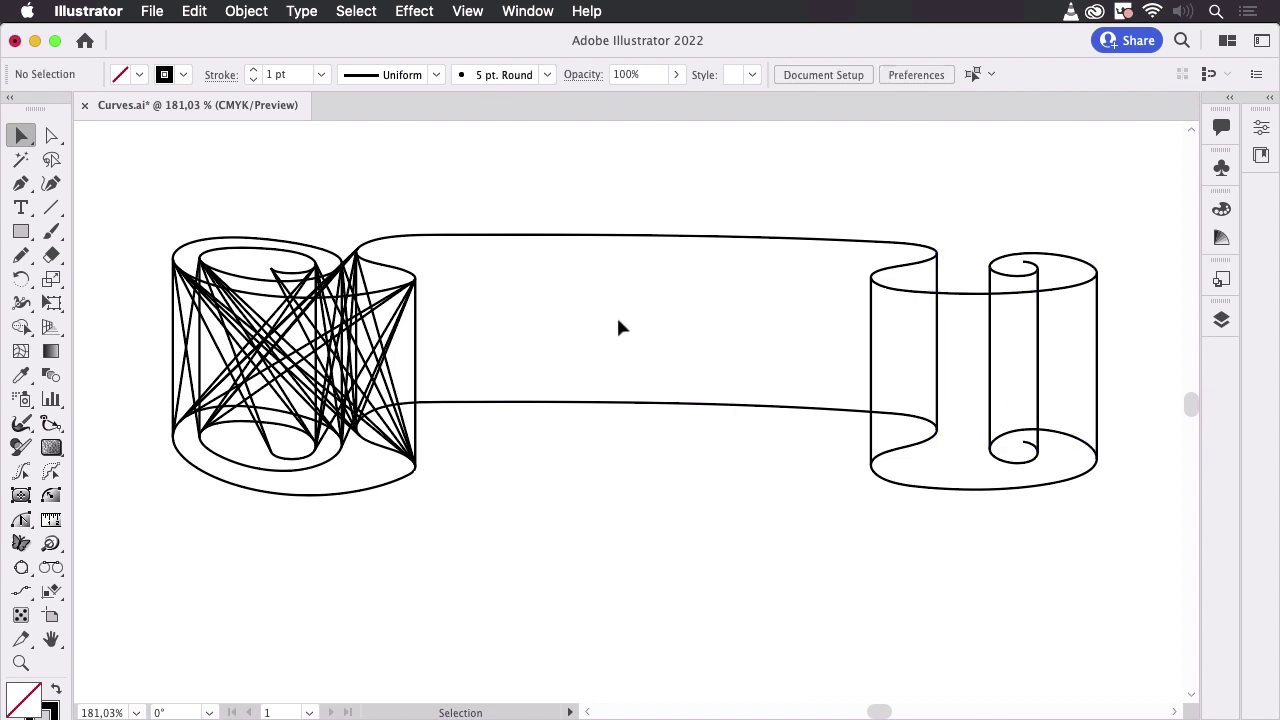
- Delete the crossing and long diagonal lines in the left cylinder
{"action": "left_click", "coordinate": [272, 376]}
{"action": "key", "text": "Delete"}
{"action": "left_click", "coordinate": [372, 370]}
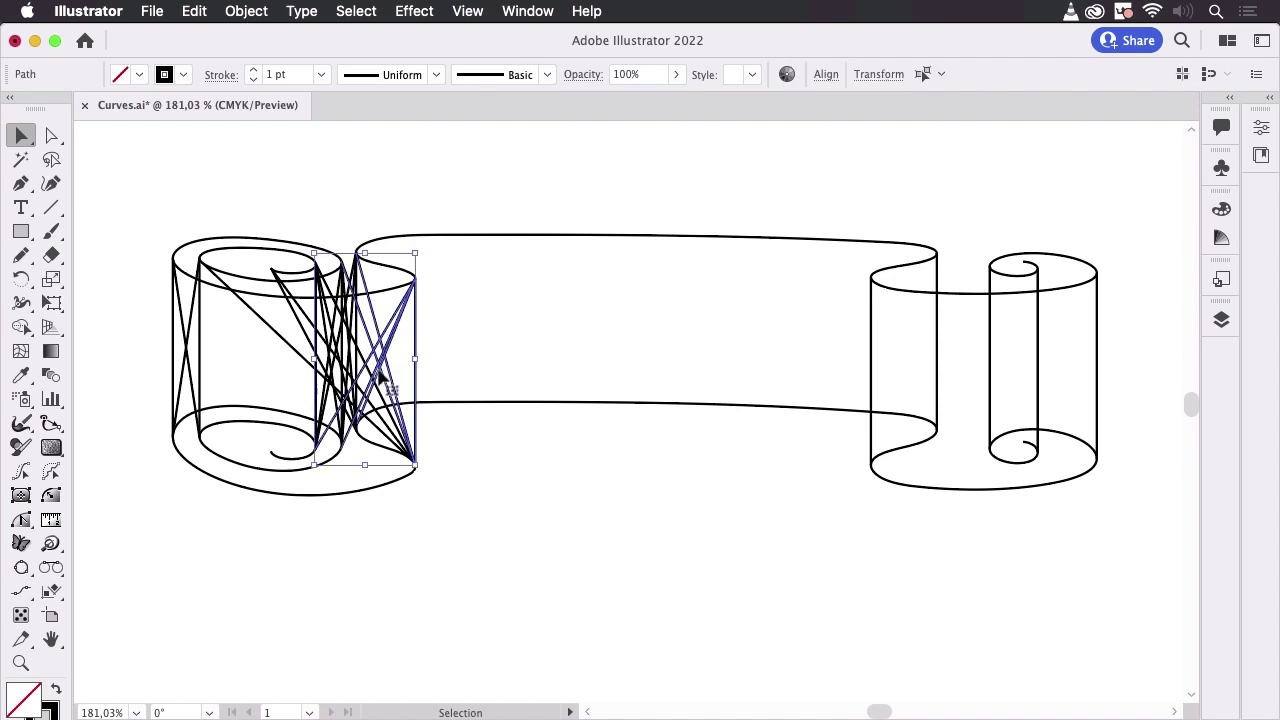
{"action": "key", "text": "Delete"}
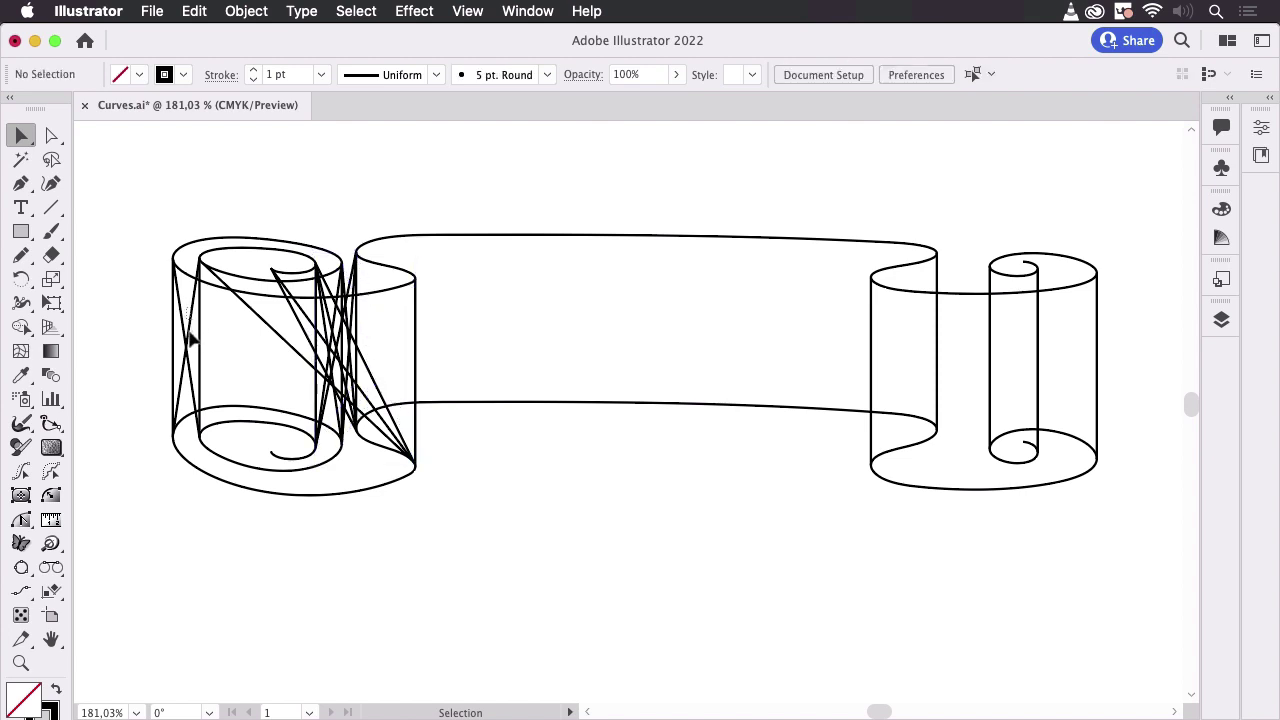
{"action": "left_click", "coordinate": [185, 360]}
{"action": "key", "text": "Delete"}
{"action": "left_click_drag", "start_coordinate": [235, 323], "coordinate": [312, 368]}
{"action": "key", "text": "Delete"}
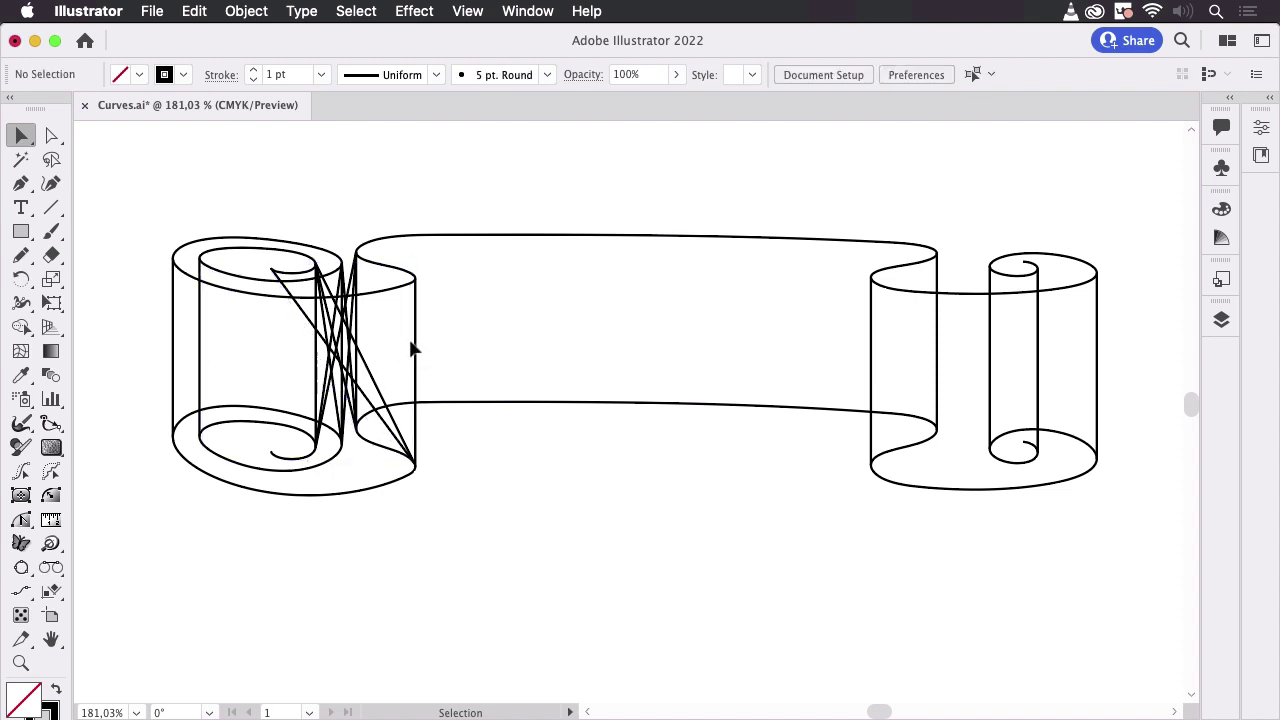
- Delete the last leftover crossing lines between the left cylinder and the ribbon
{"action": "left_click", "coordinate": [370, 395]}
{"action": "key", "text": "Delete"}
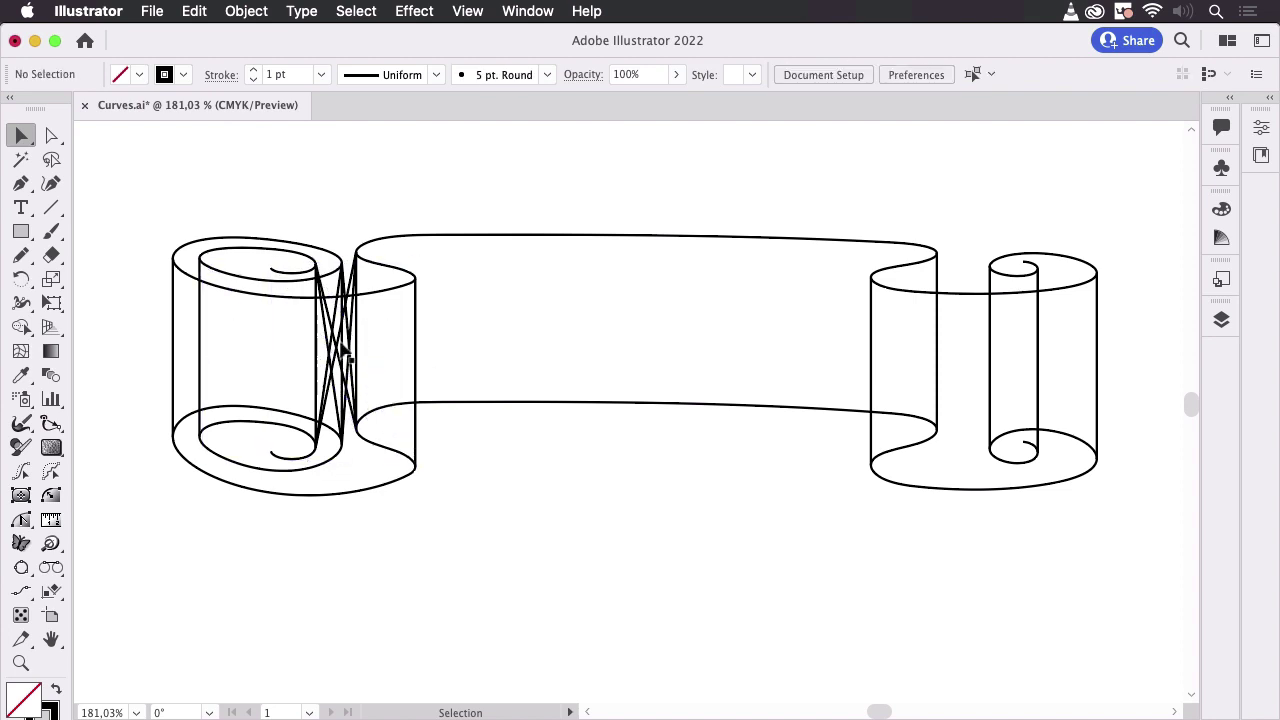
{"action": "left_click", "coordinate": [335, 345]}
{"action": "key", "text": "Delete"}
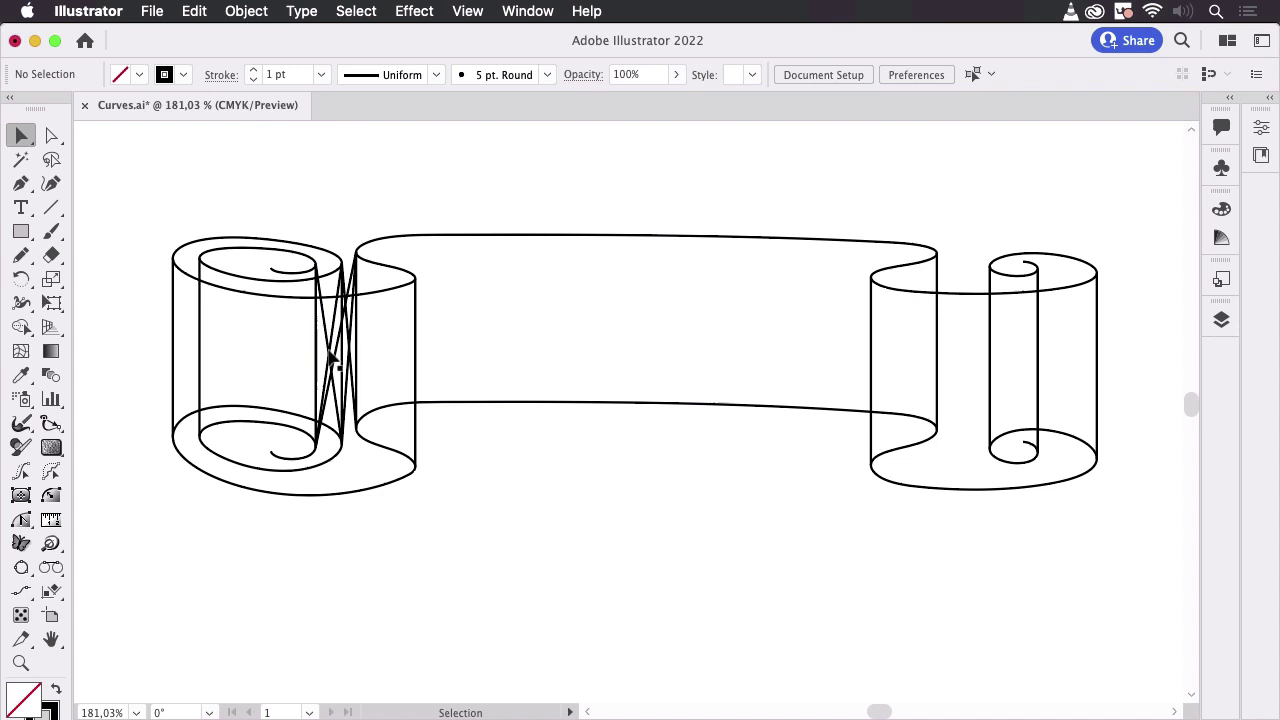
{"action": "left_click", "coordinate": [343, 352]}
{"action": "key", "text": "Delete"}
{"action": "left_click", "coordinate": [345, 360]}
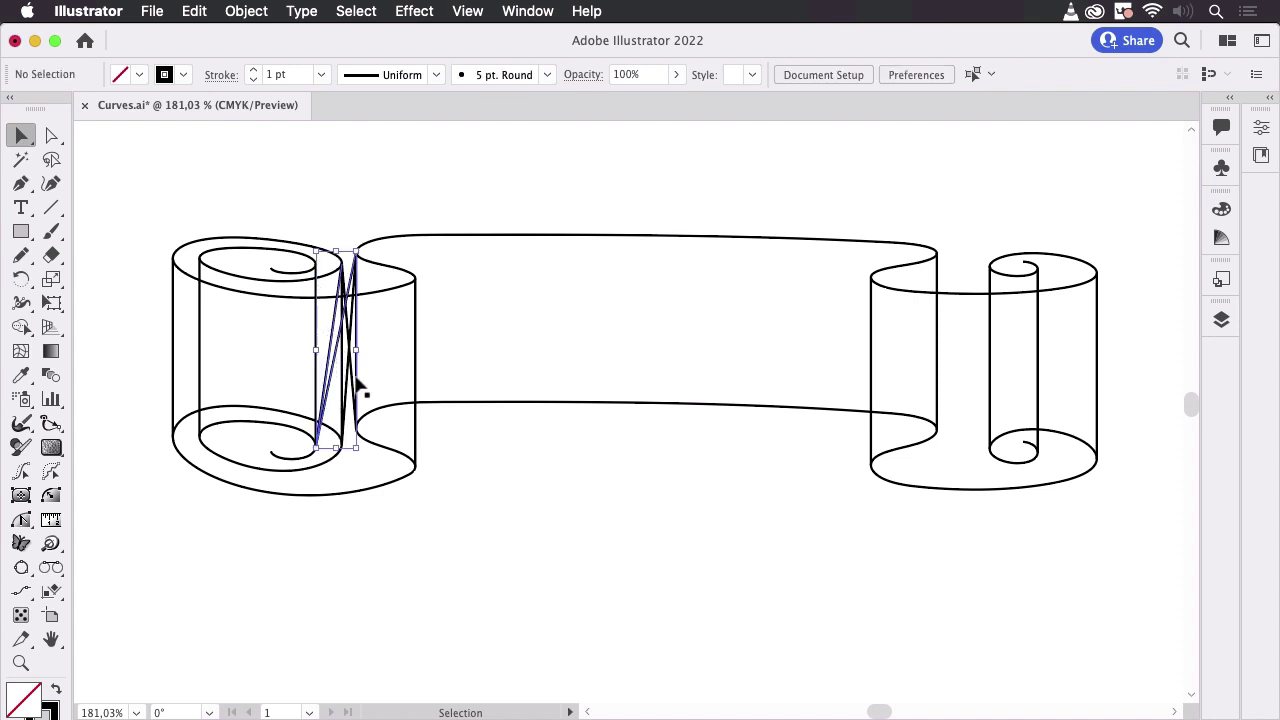
{"action": "key", "text": "Delete"}
{"action": "left_click", "coordinate": [357, 347]}
{"action": "key", "text": "Delete"}
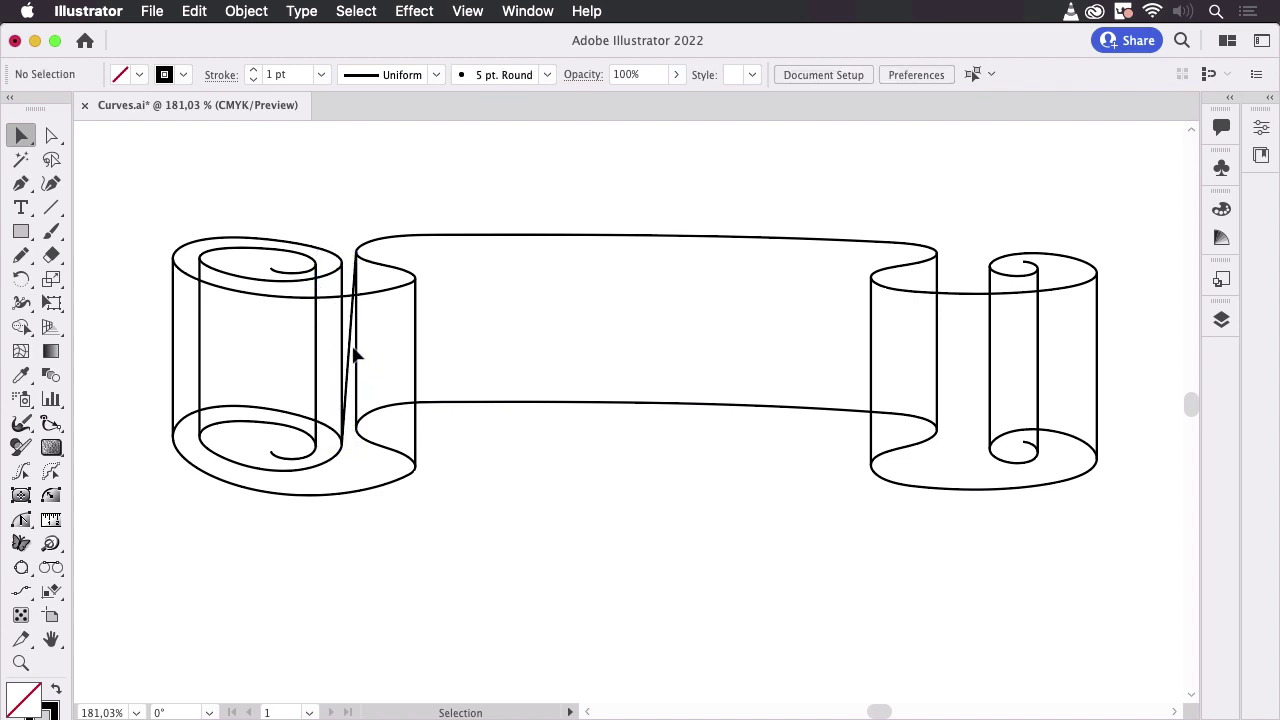
{"action": "left_click", "coordinate": [349, 357]}
{"action": "key", "text": "Delete"}
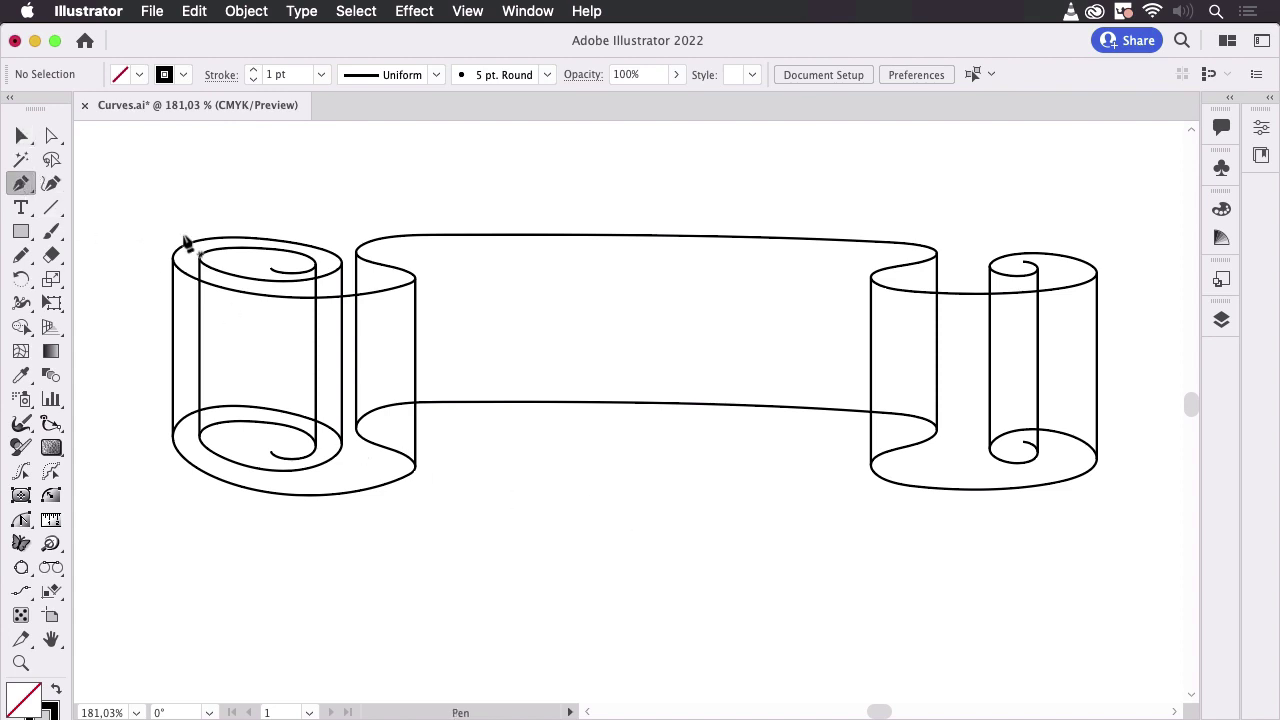
- Draw Pen edges joining top and bottom of the left and right inner rolls, then select all
{"action": "left_click", "coordinate": [271, 268]}
{"action": "left_click", "coordinate": [271, 452]}
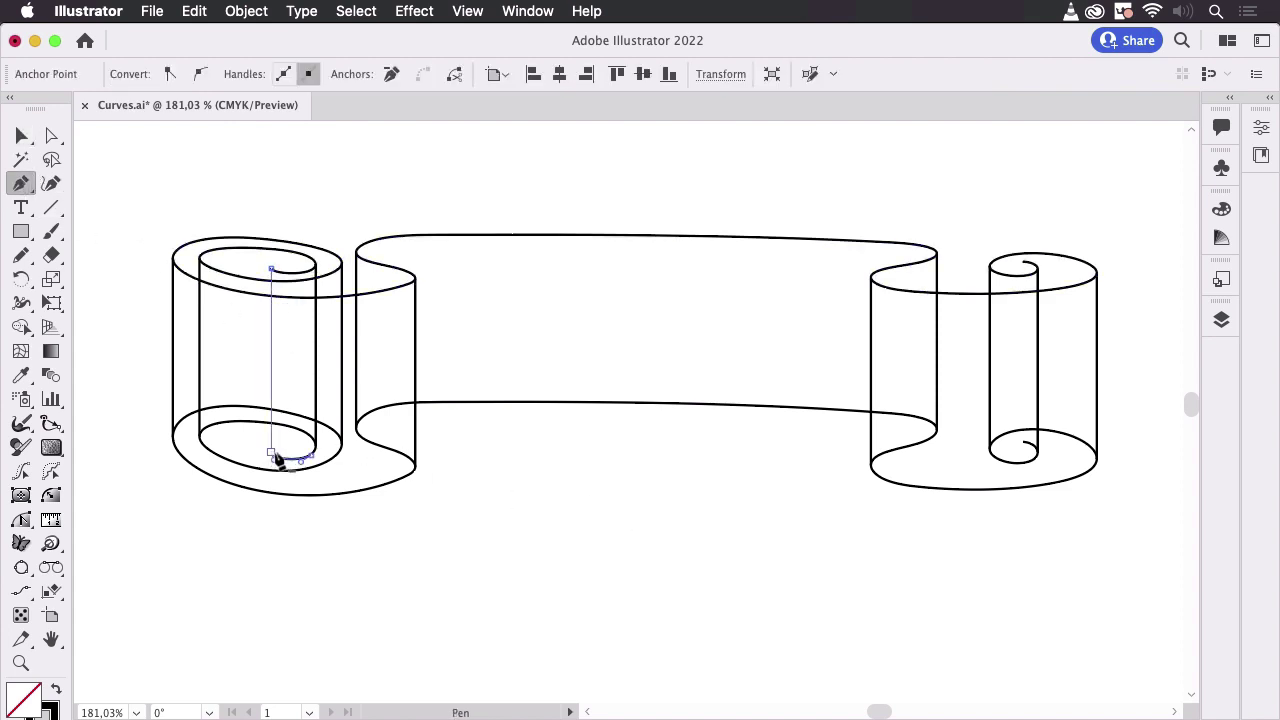
{"action": "left_click_drag", "start_coordinate": [279, 460], "coordinate": [282, 460]}
{"action": "left_click", "coordinate": [1033, 265], "text": "super"}
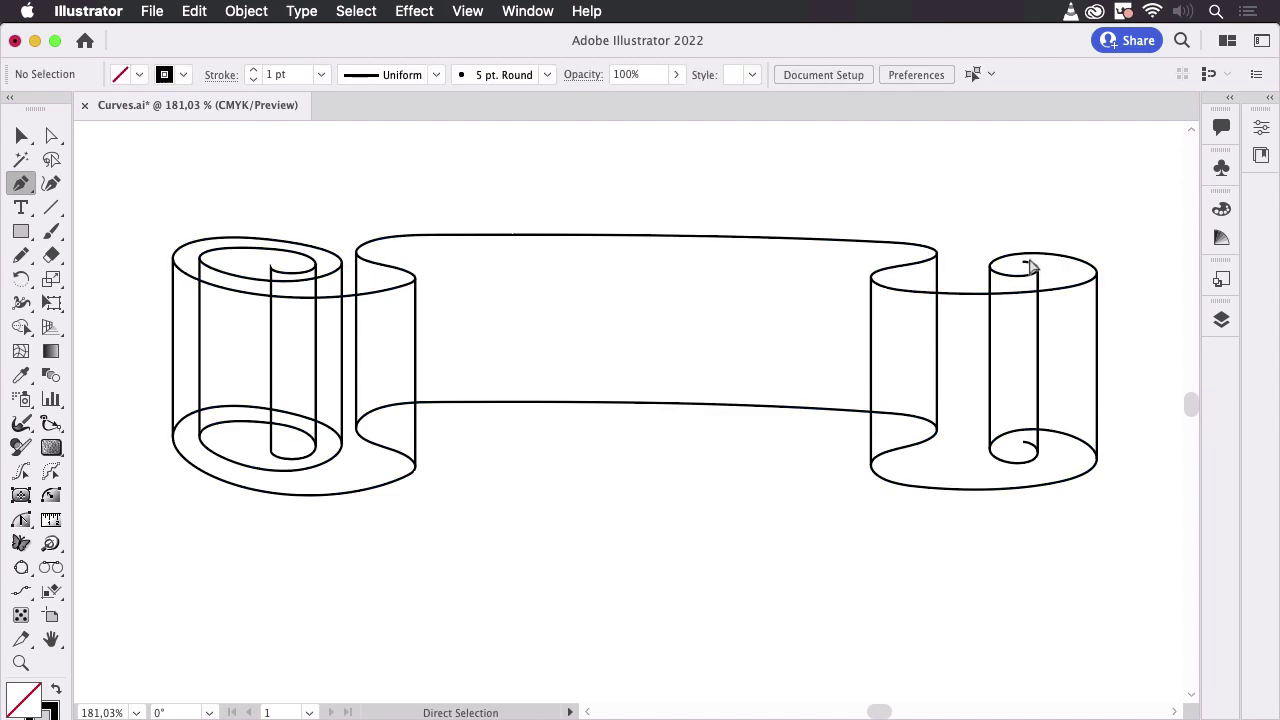
{"action": "left_click", "coordinate": [1036, 268]}
{"action": "left_click", "coordinate": [1027, 449]}
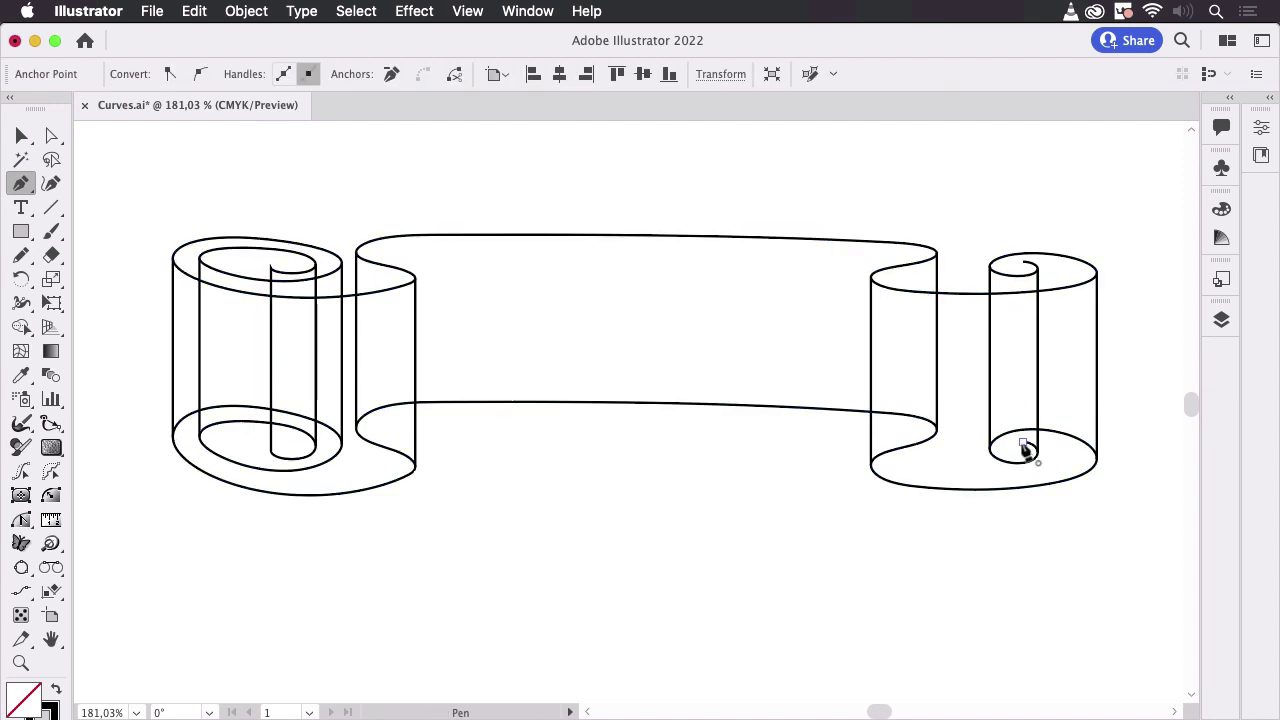
{"action": "key", "text": "super+a"}
{"action": "left_click", "coordinate": [21, 135]}
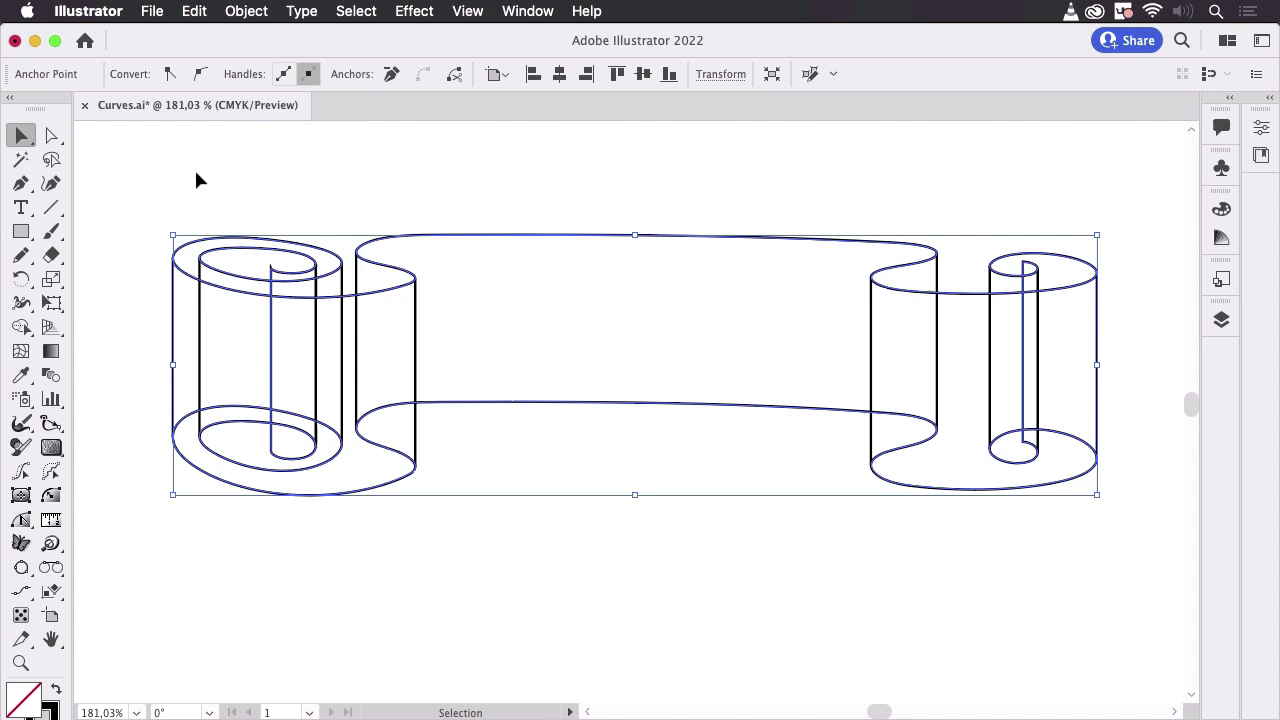
- Set the stroke of all scroll paths to None, with the Live Paint Bucket ready
{"action": "key", "text": "super+a"}
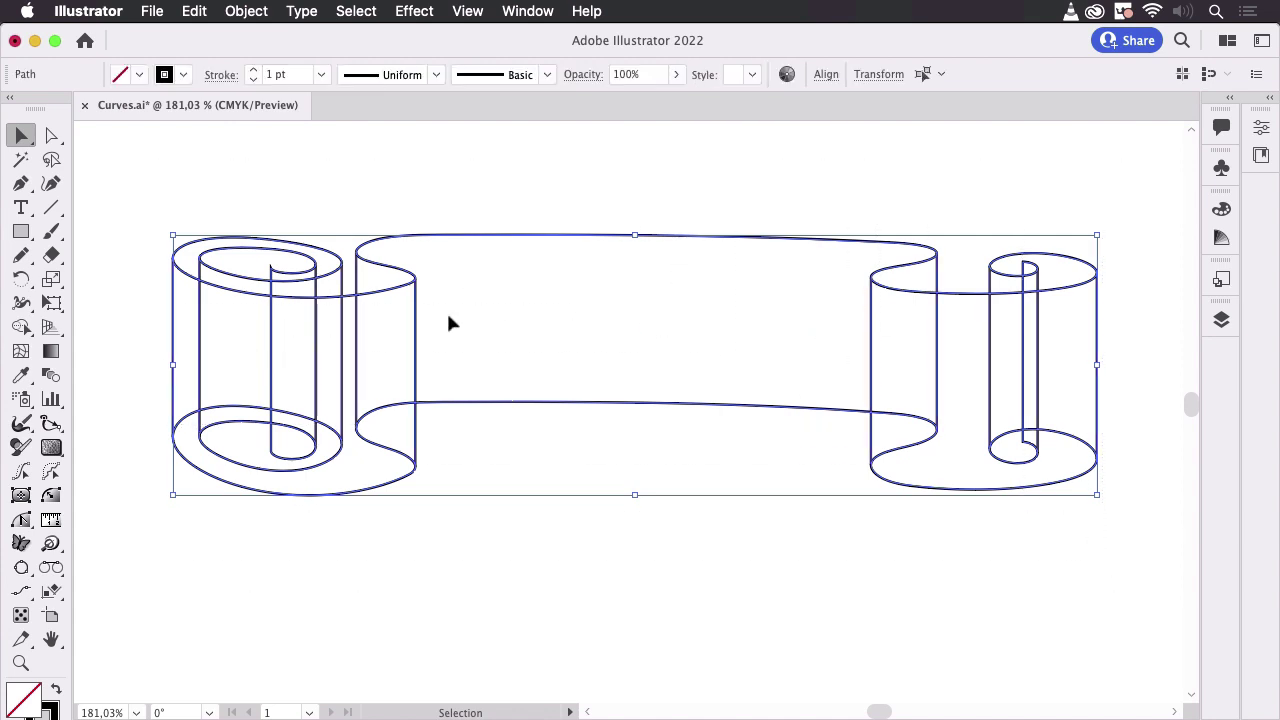
{"action": "left_click_drag", "start_coordinate": [21, 327], "coordinate": [153, 356]}
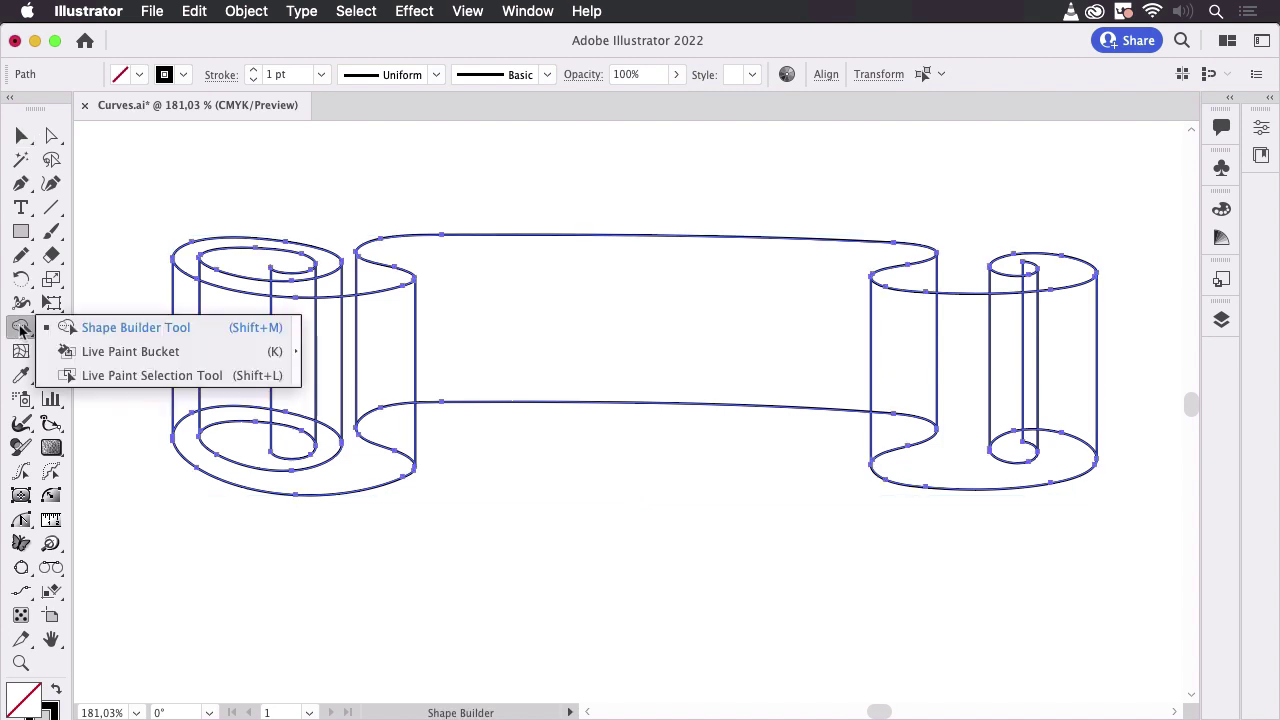
{"action": "left_click", "coordinate": [153, 356]}
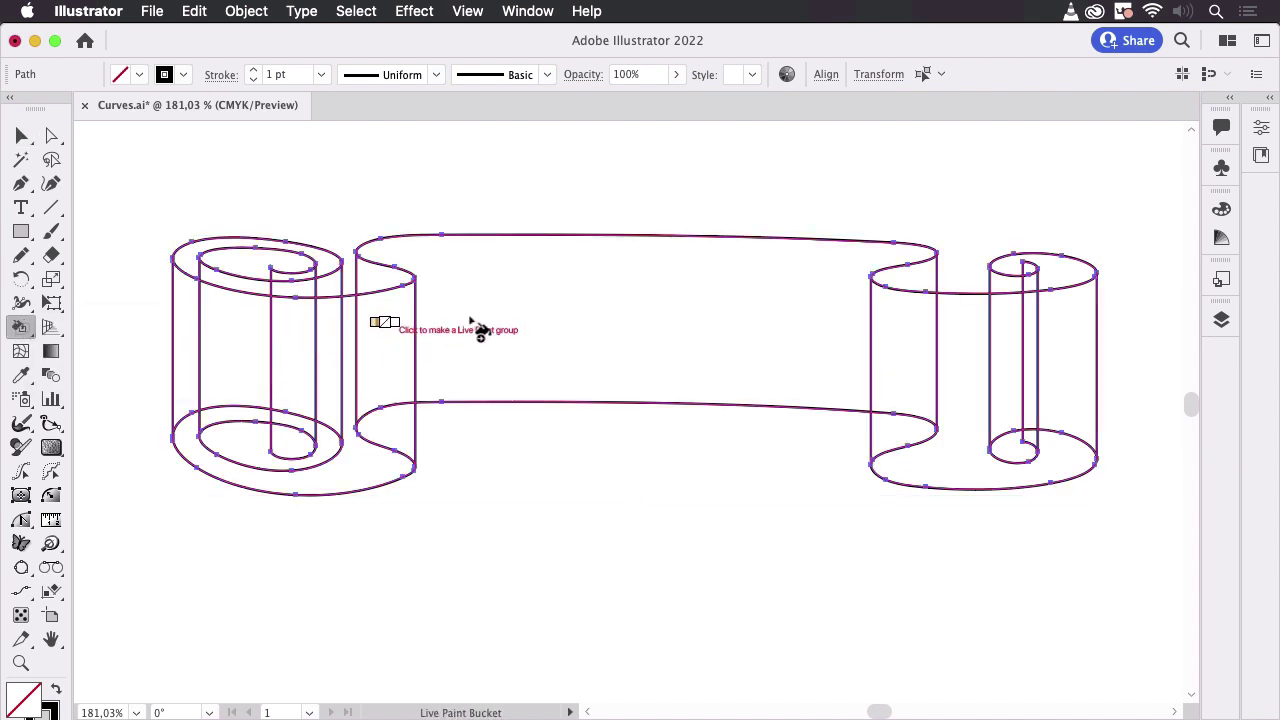
{"action": "left_click", "coordinate": [185, 76]}
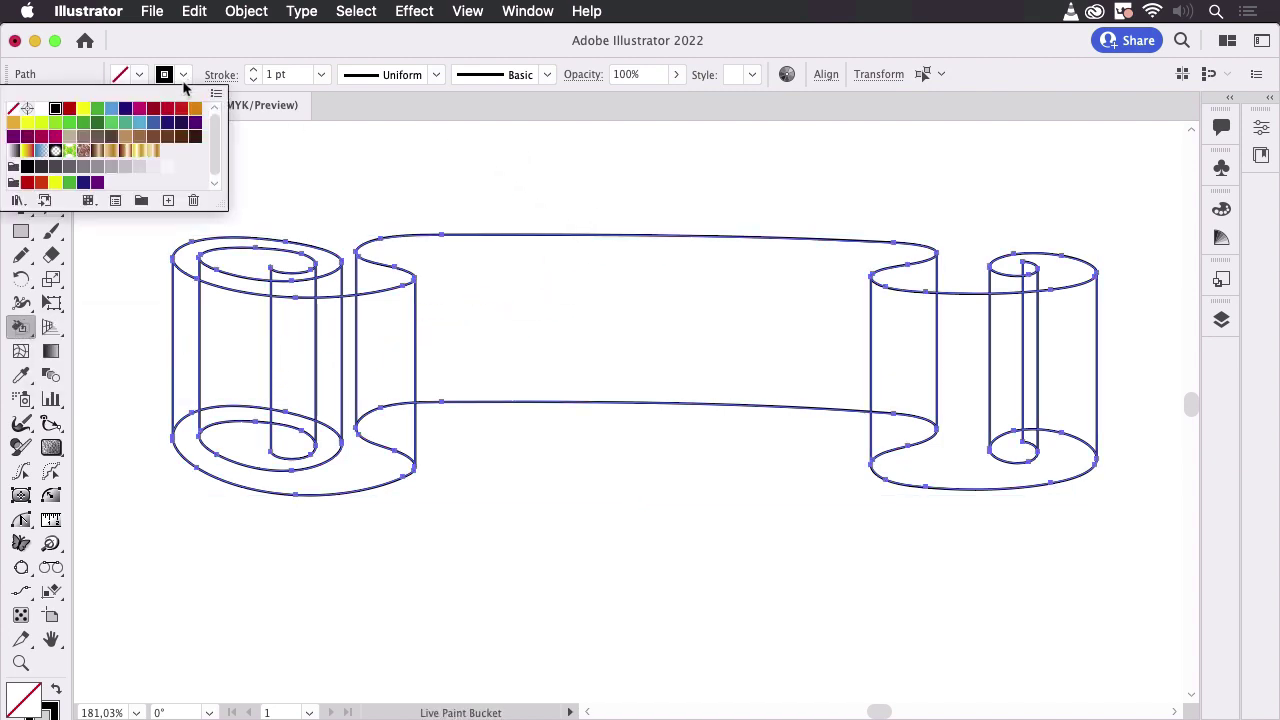
{"action": "left_click", "coordinate": [13, 108]}
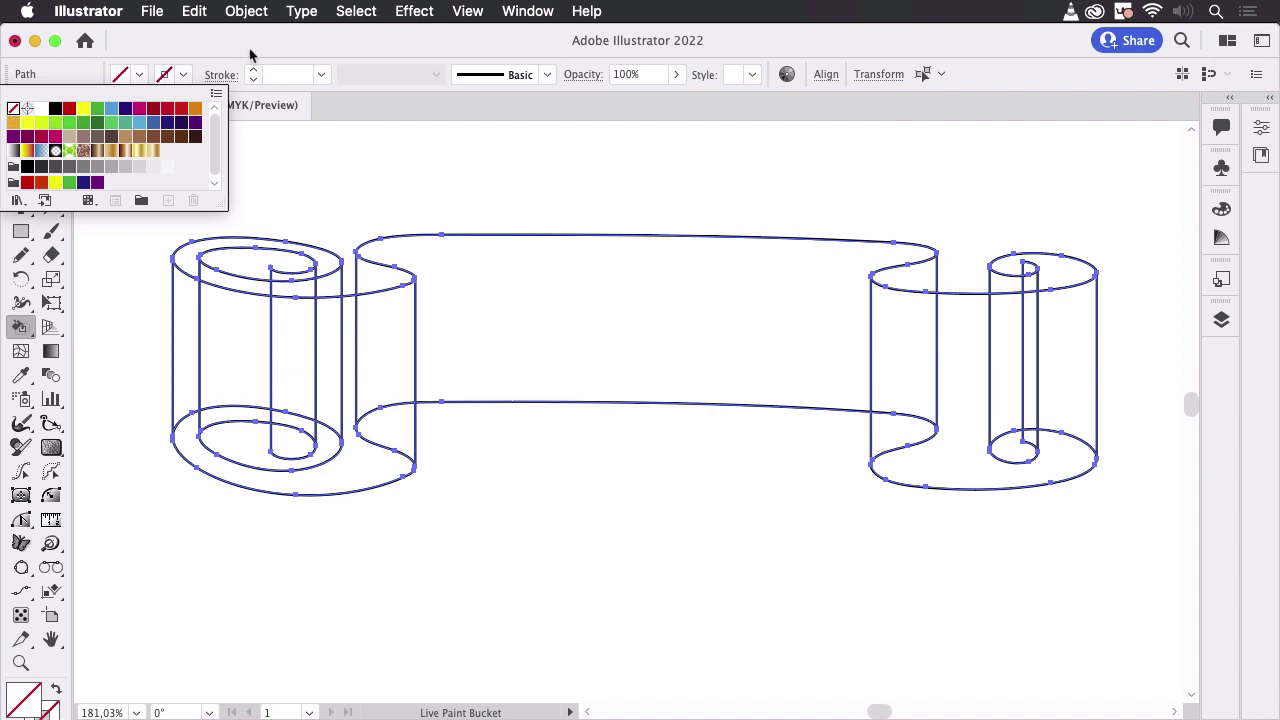
{"action": "key", "text": "Escape"}
{"action": "left_click", "coordinate": [21, 135]}
{"action": "key", "text": "super+a"}
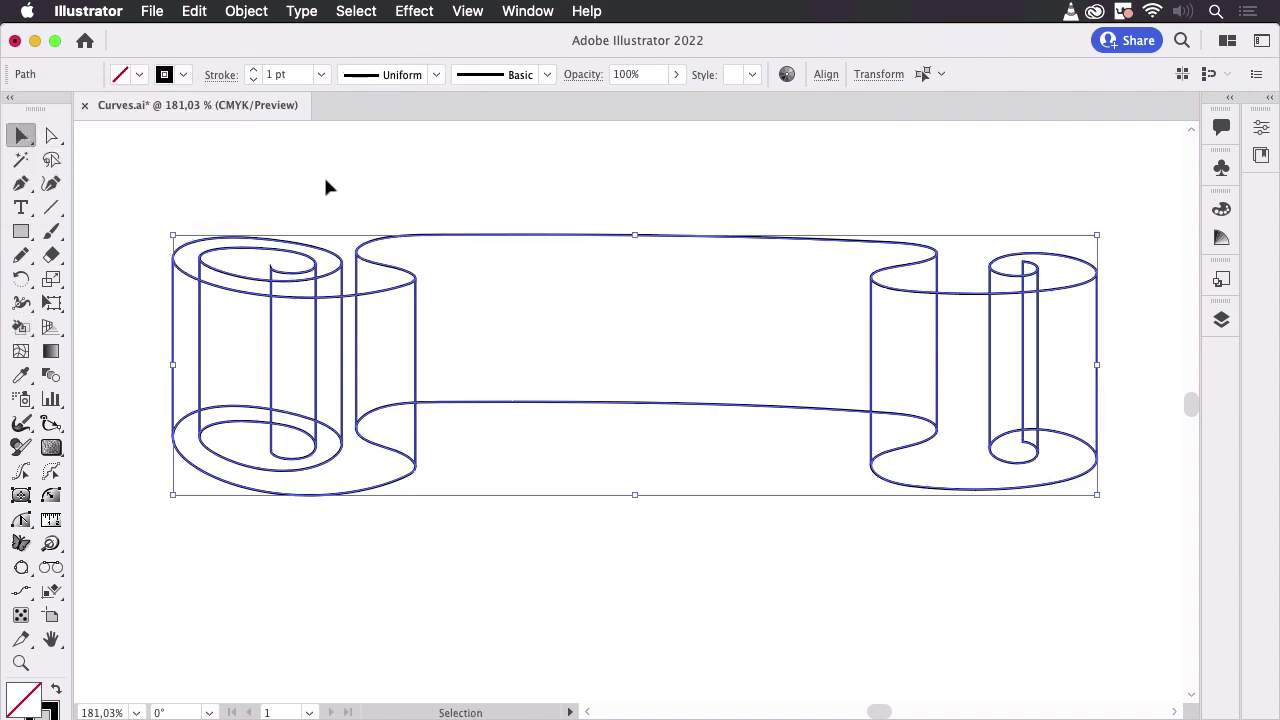
{"action": "left_click", "coordinate": [185, 77]}
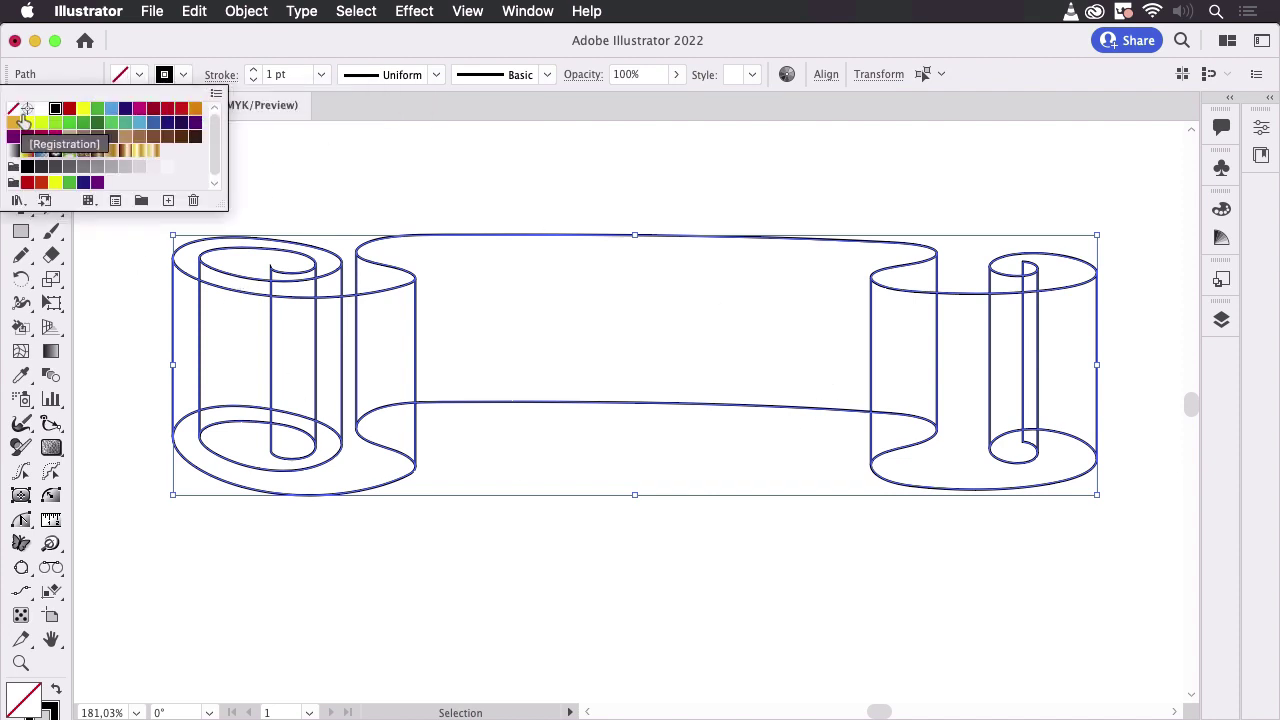
{"action": "left_click", "coordinate": [13, 108]}
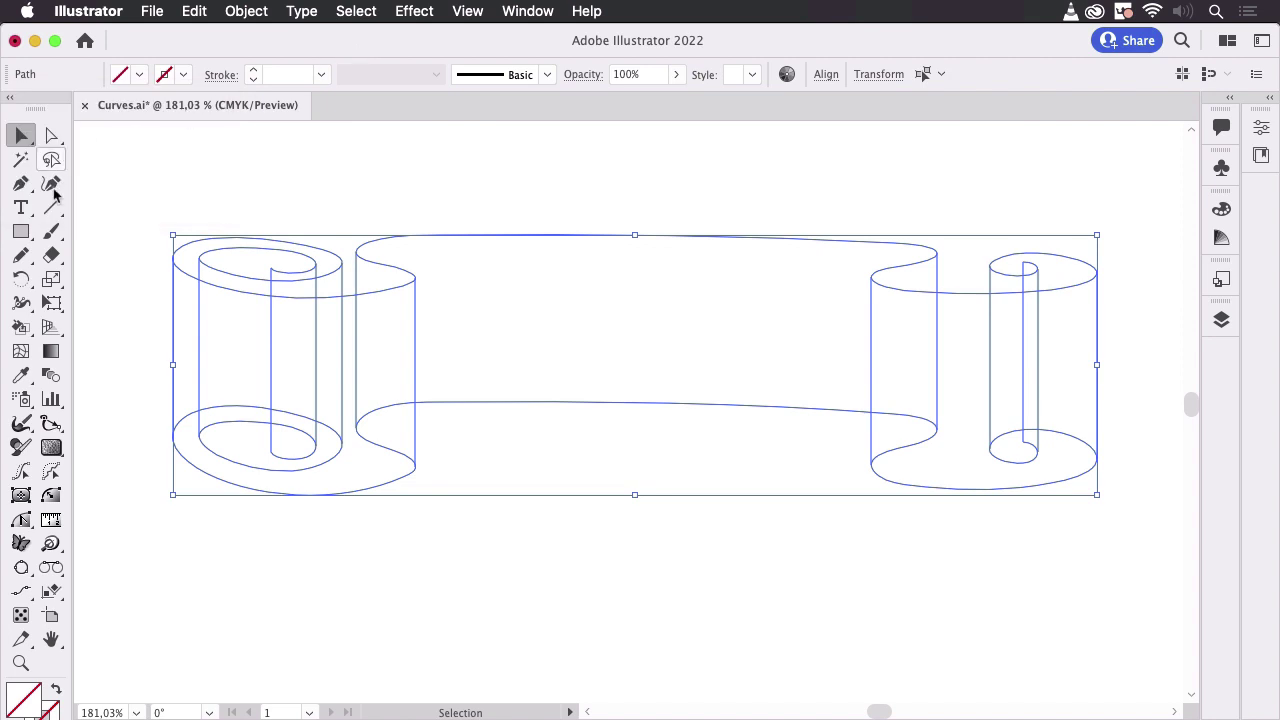
{"action": "left_click", "coordinate": [20, 327]}
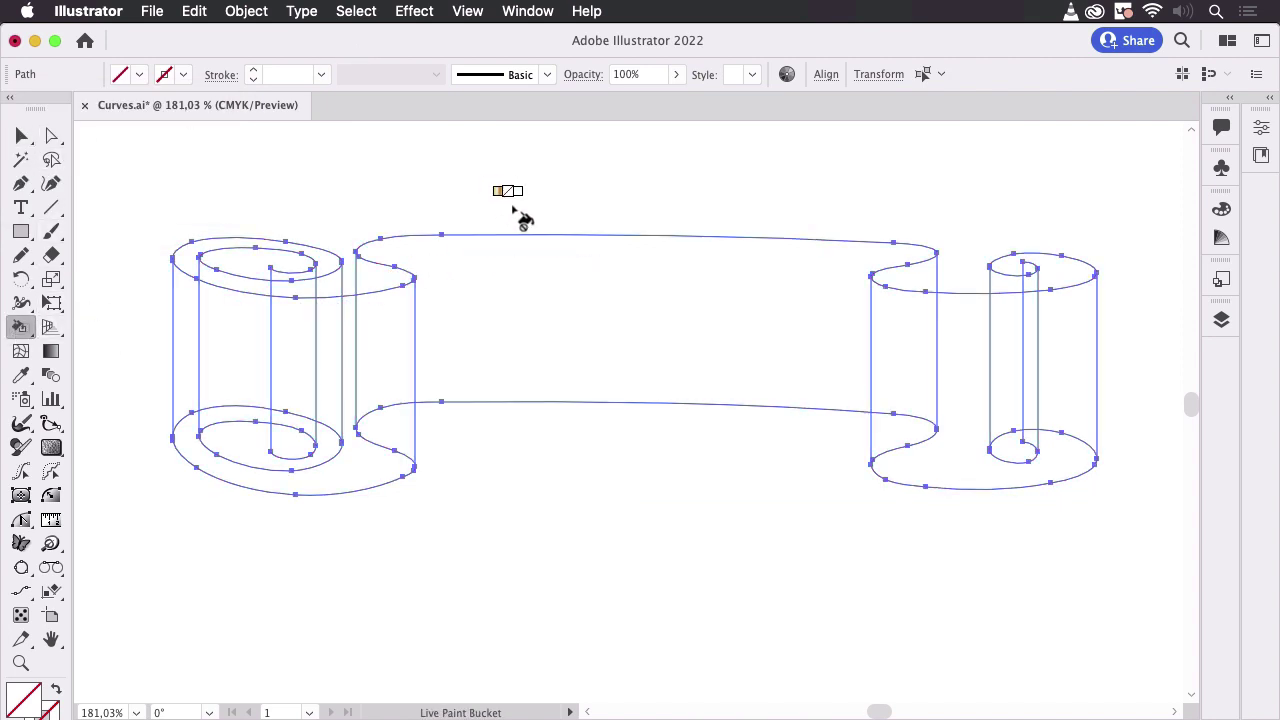
- Fill the central ribbon yellow and the faces of both outer rolls red
{"action": "key", "text": "Right"}
{"action": "key", "text": "Right"}
{"action": "key", "text": "Right"}
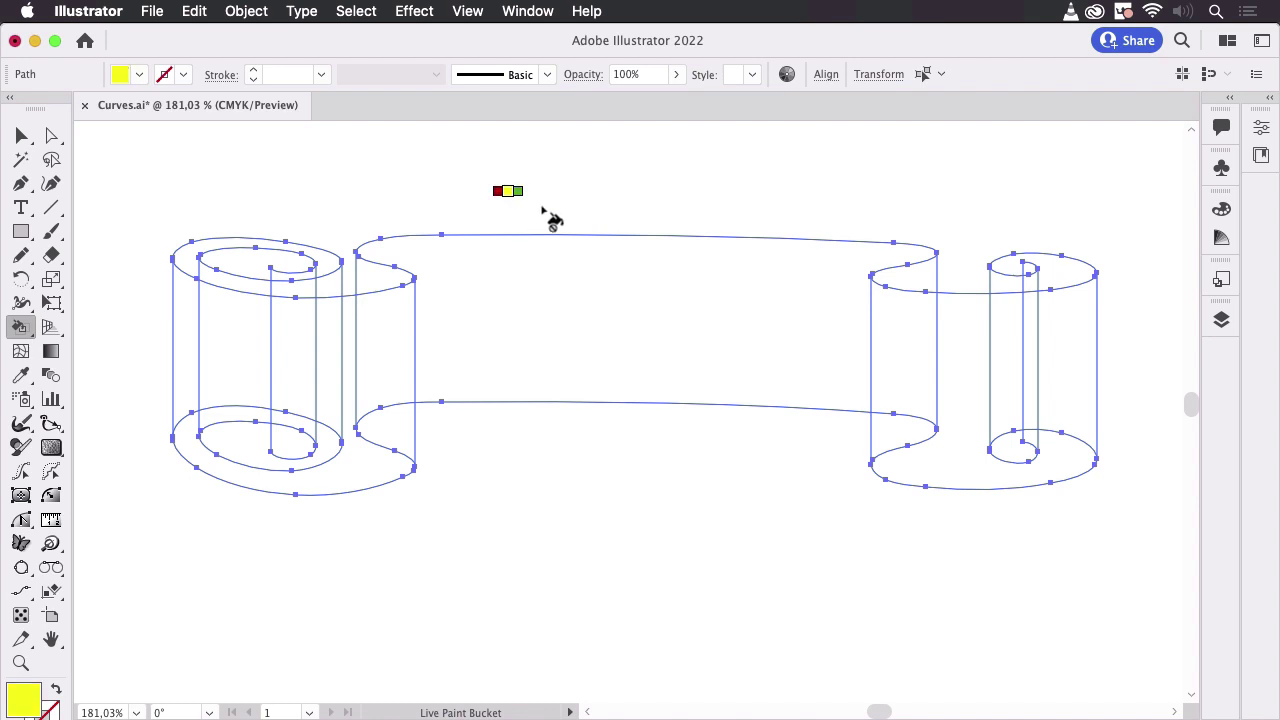
{"action": "left_click", "coordinate": [600, 321]}
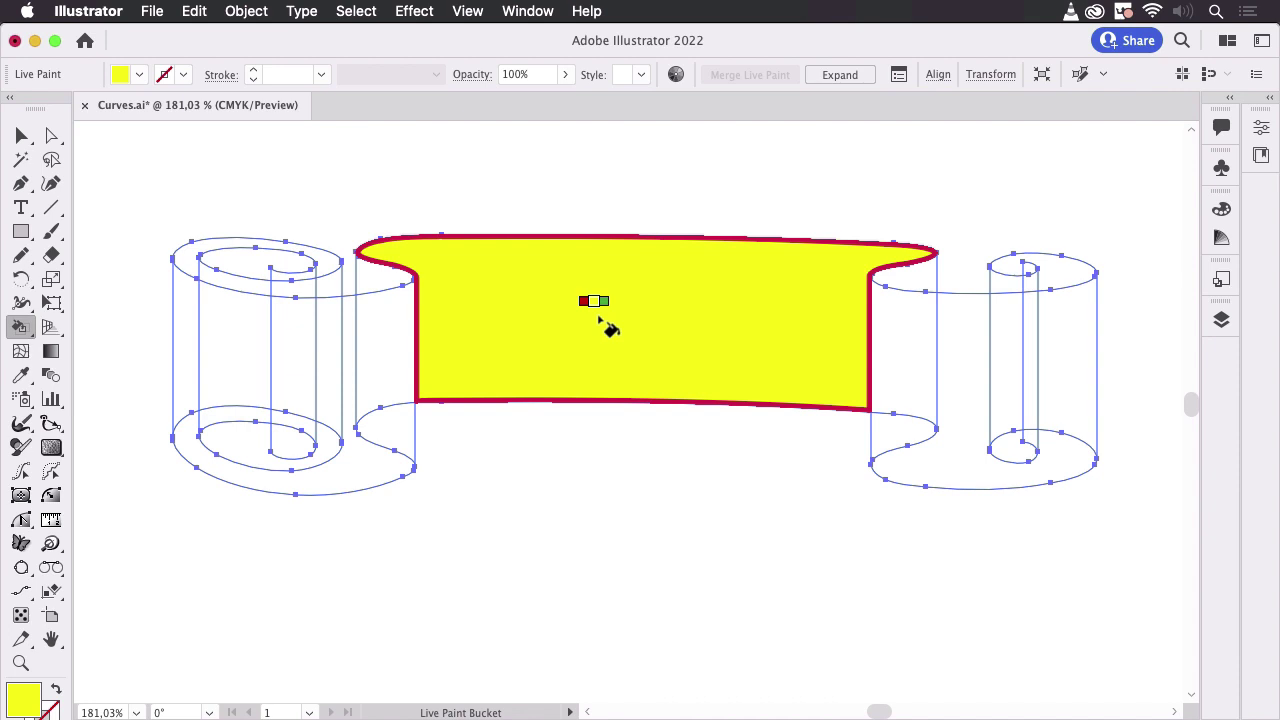
{"action": "key", "text": "Left"}
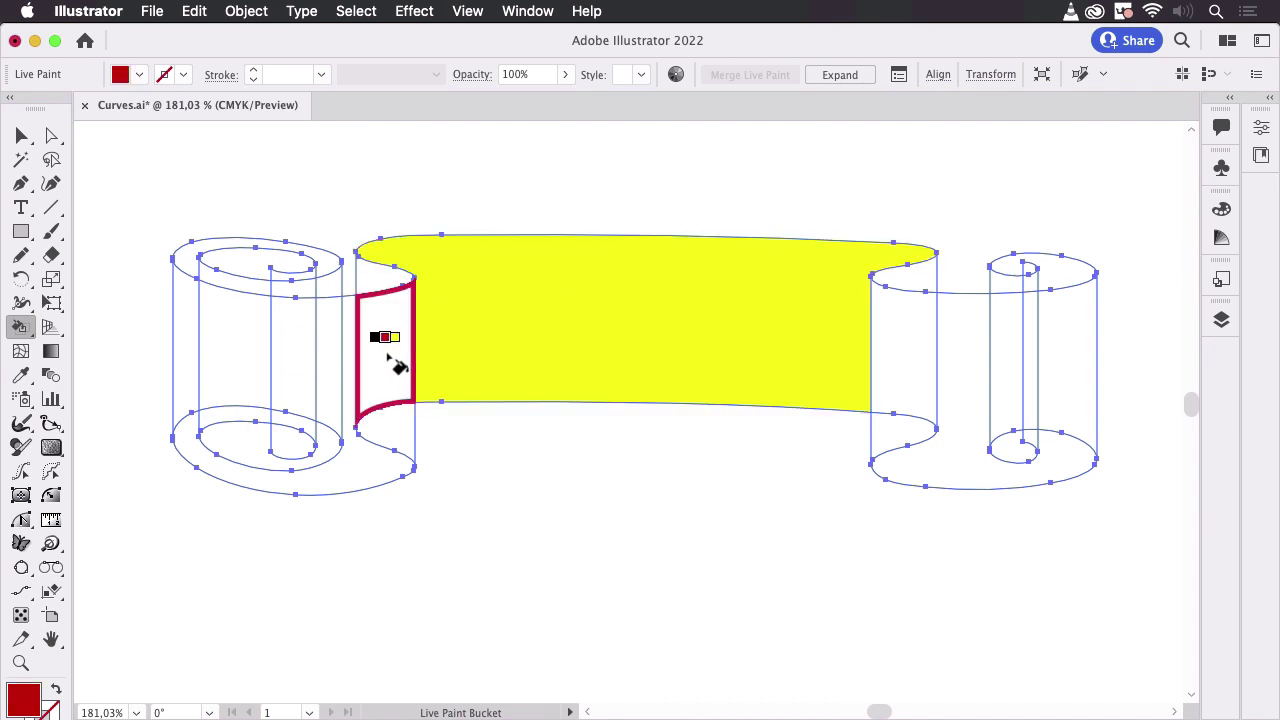
{"action": "left_click", "coordinate": [388, 358]}
{"action": "left_click", "coordinate": [275, 474]}
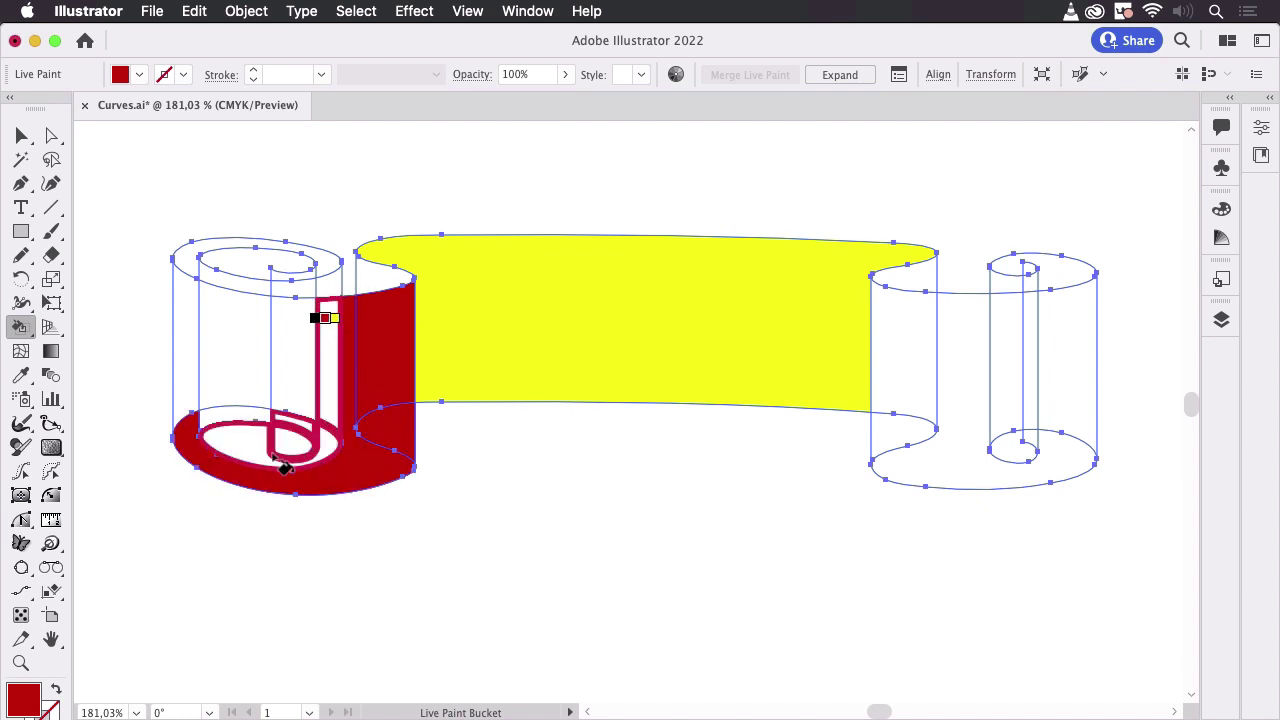
{"action": "left_click", "coordinate": [196, 380]}
{"action": "left_click", "coordinate": [300, 368]}
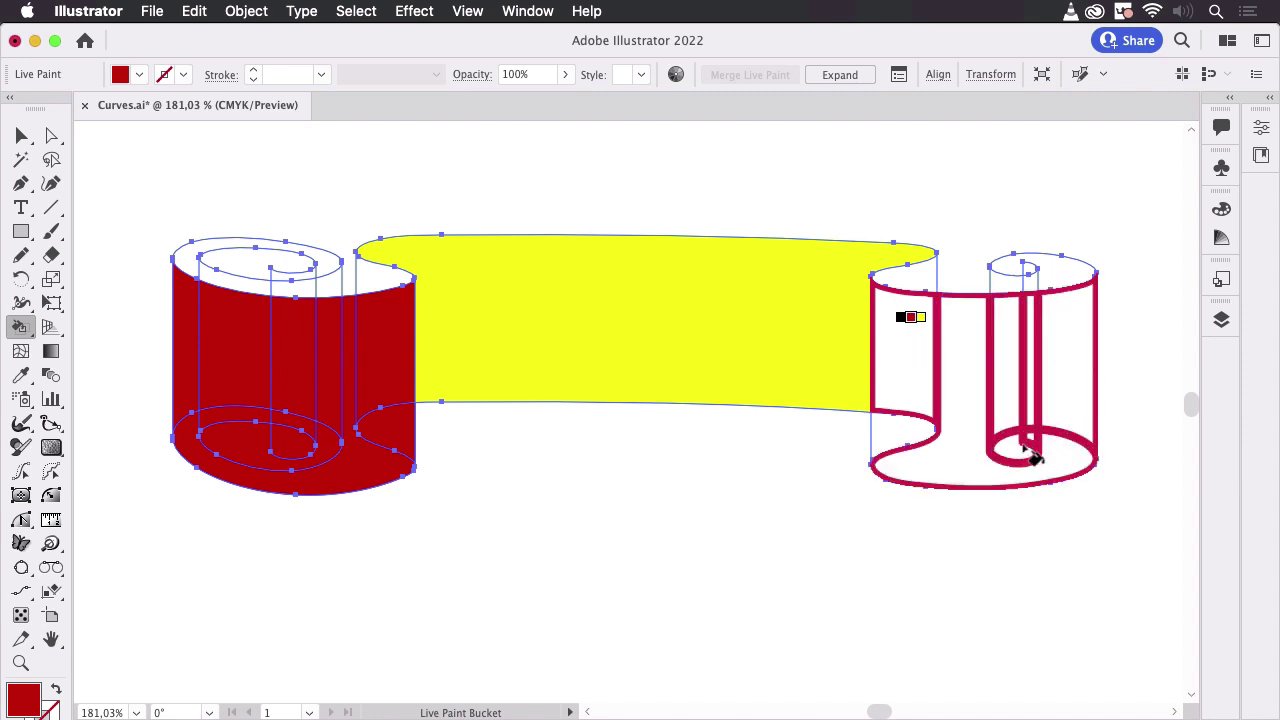
{"action": "left_click", "coordinate": [913, 450]}
{"action": "left_click", "coordinate": [1010, 360]}
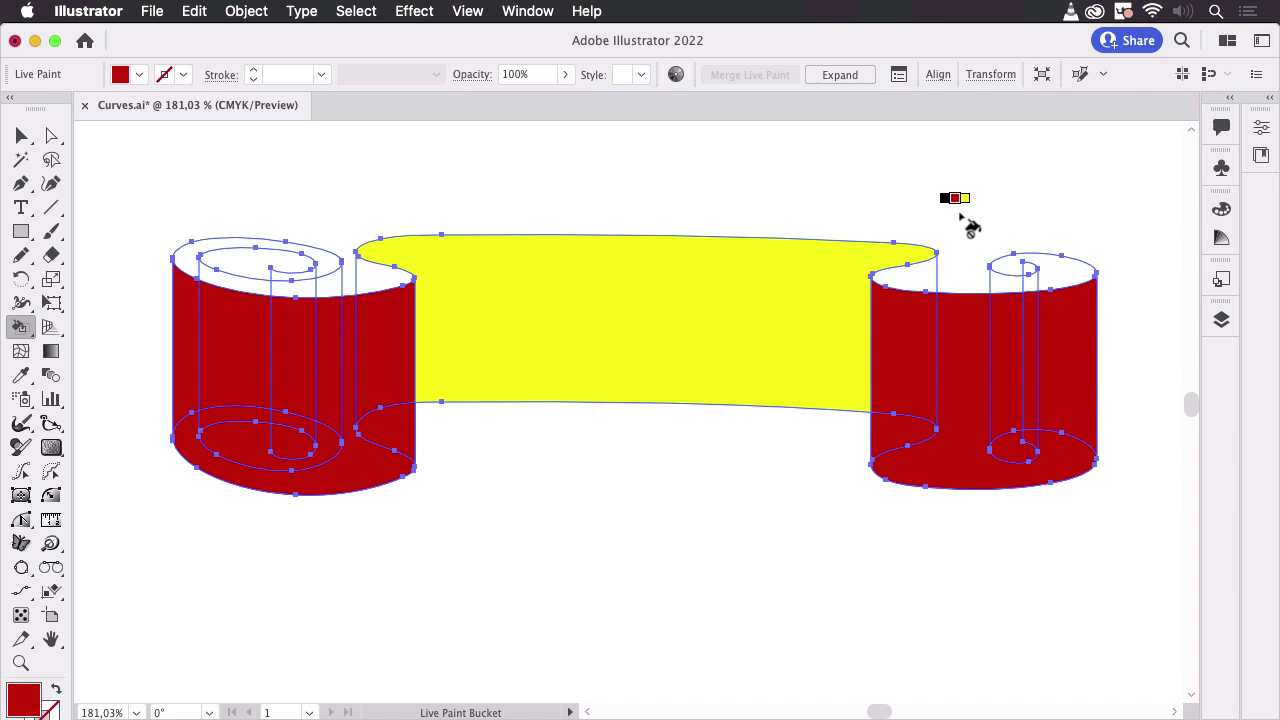
- Fill the inner curl faces and inner top strips of both rolls orange
{"action": "key", "text": "Right"}
{"action": "key", "text": "Right"}
{"action": "key", "text": "Right"}
{"action": "key", "text": "Right"}
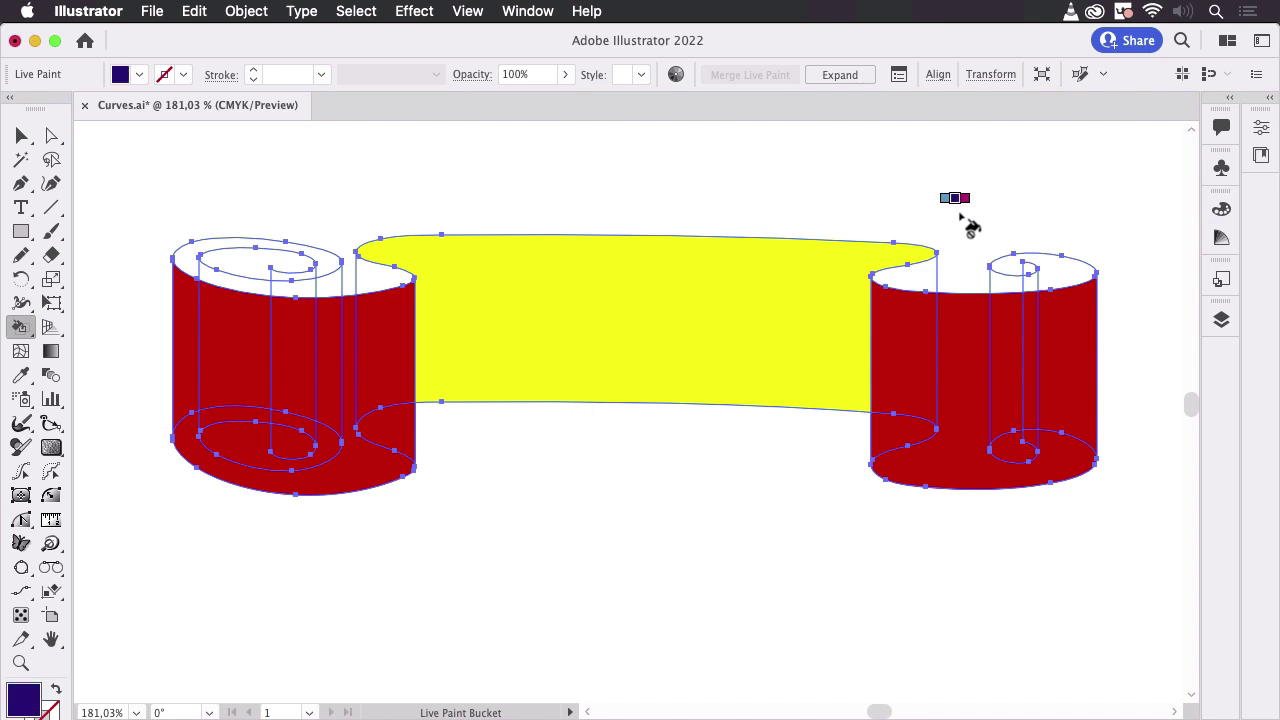
{"action": "key", "text": "Right"}
{"action": "key", "text": "Right"}
{"action": "key", "text": "Right"}
{"action": "key", "text": "Right"}
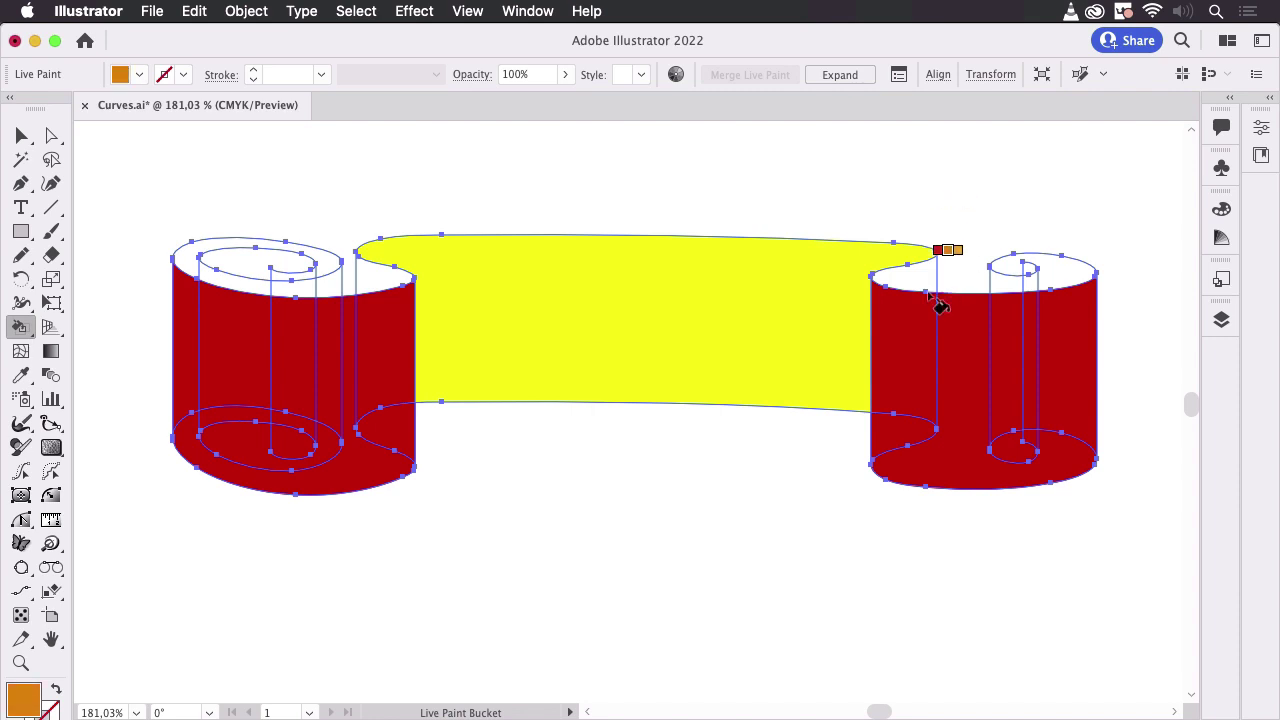
{"action": "left_click", "coordinate": [900, 258]}
{"action": "key", "text": "v"}
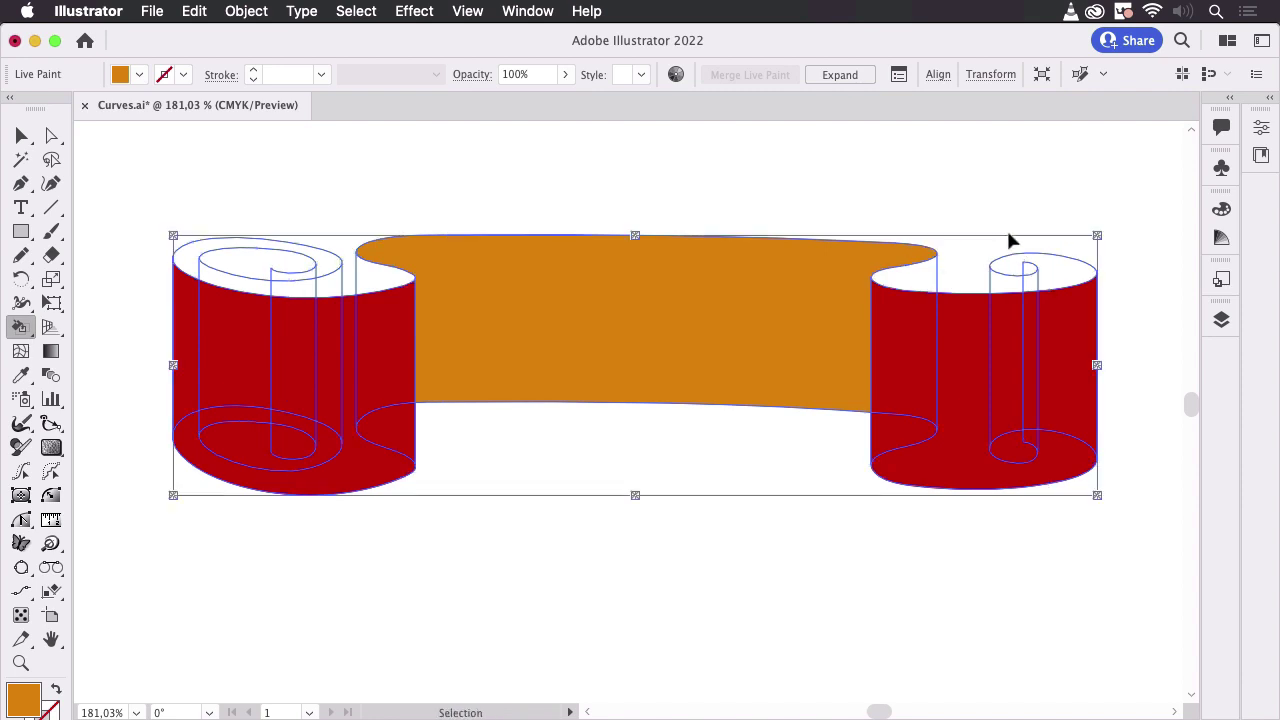
{"action": "key", "text": "super+z"}
{"action": "left_click", "coordinate": [925, 272]}
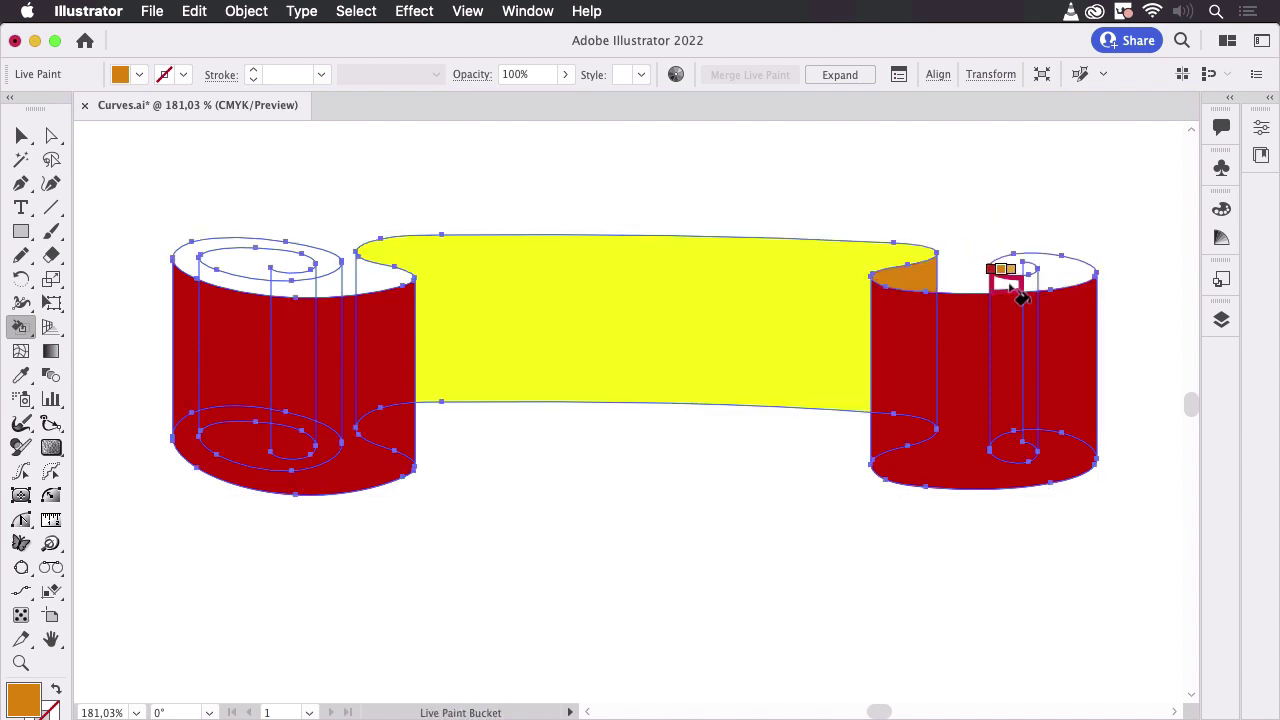
{"action": "left_click", "coordinate": [1016, 288]}
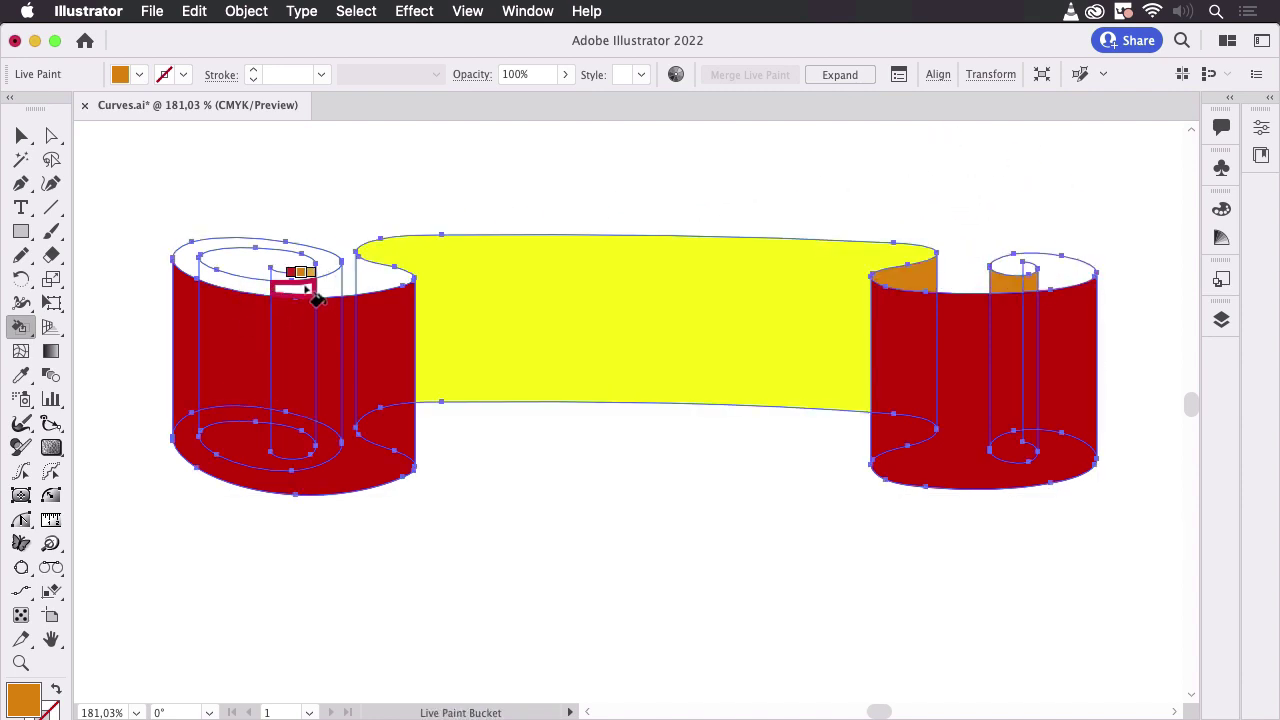
{"action": "left_click", "coordinate": [398, 279]}
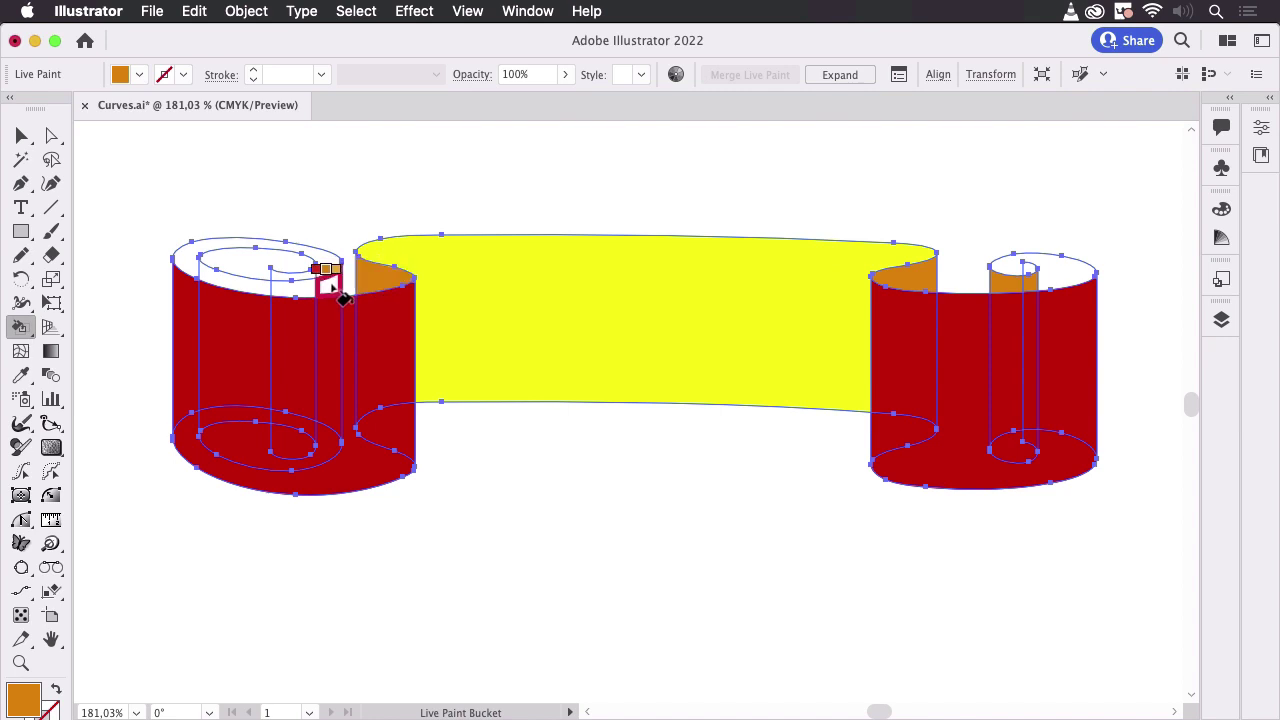
{"action": "left_click", "coordinate": [260, 288]}
- Fill the roll tops yellow, greener yellow and green, then deselect the banner
{"action": "key", "text": "Right"}
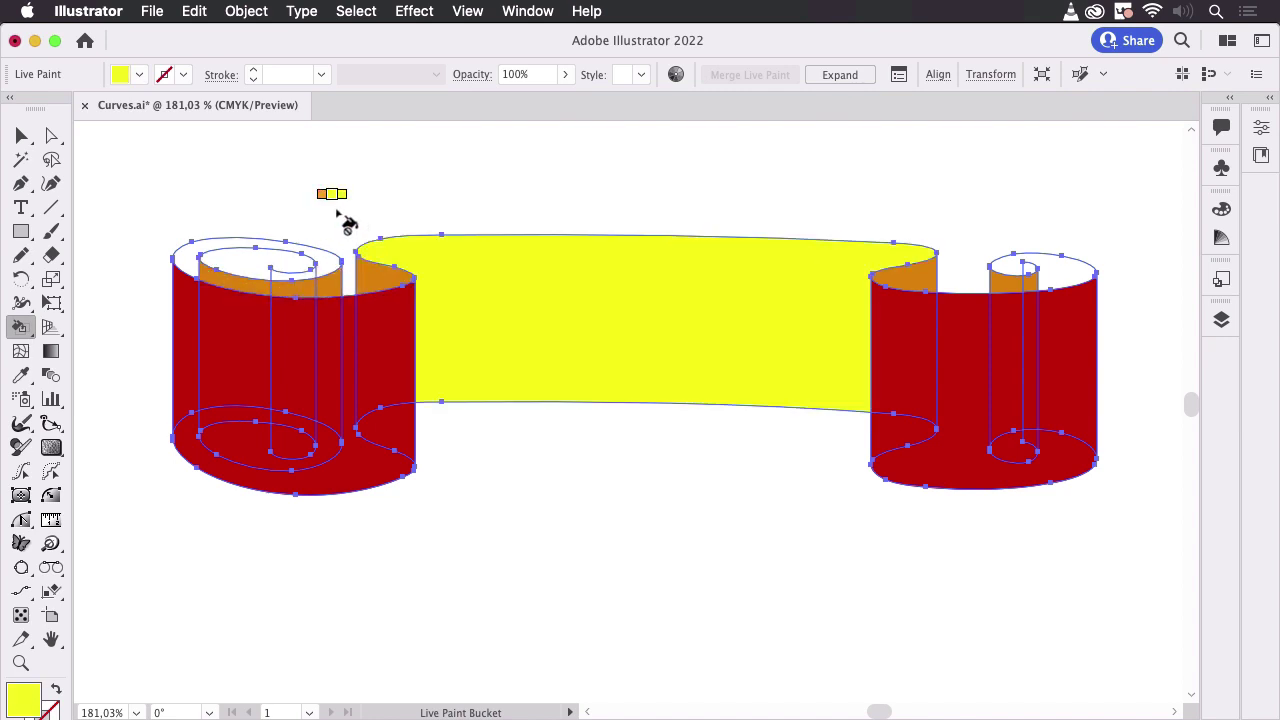
{"action": "left_click", "coordinate": [240, 258]}
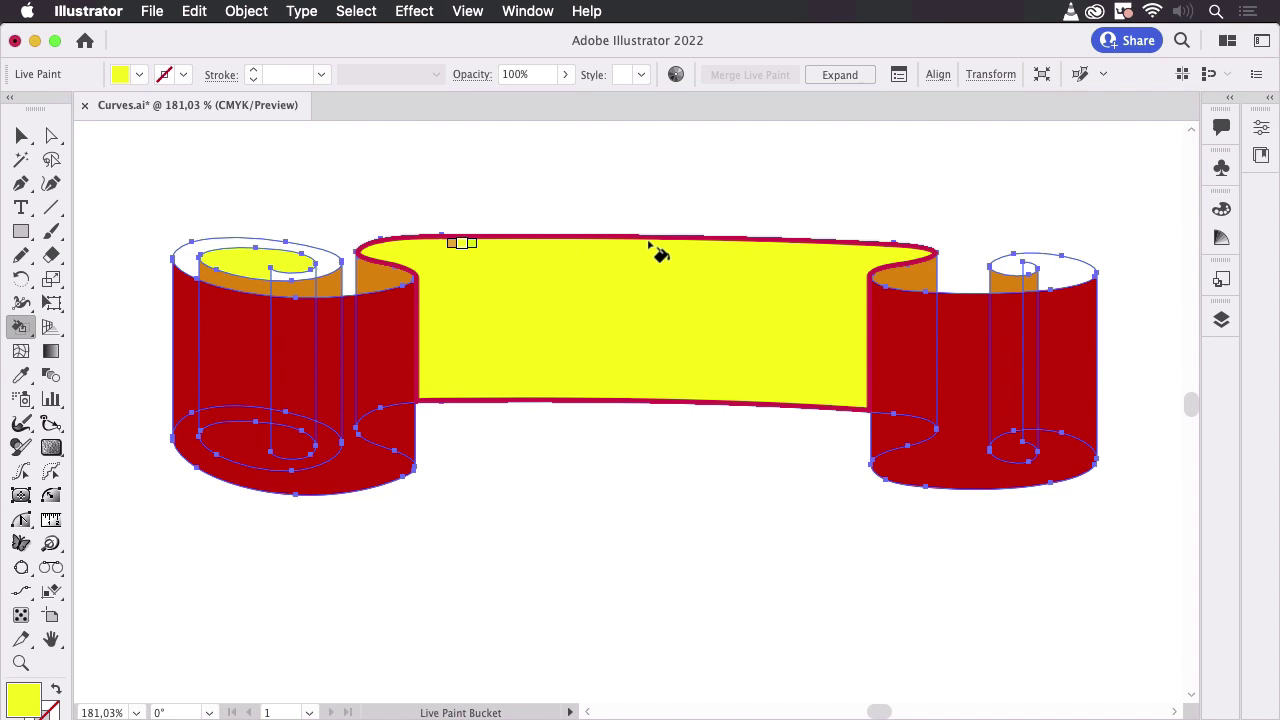
{"action": "left_click", "coordinate": [1042, 280]}
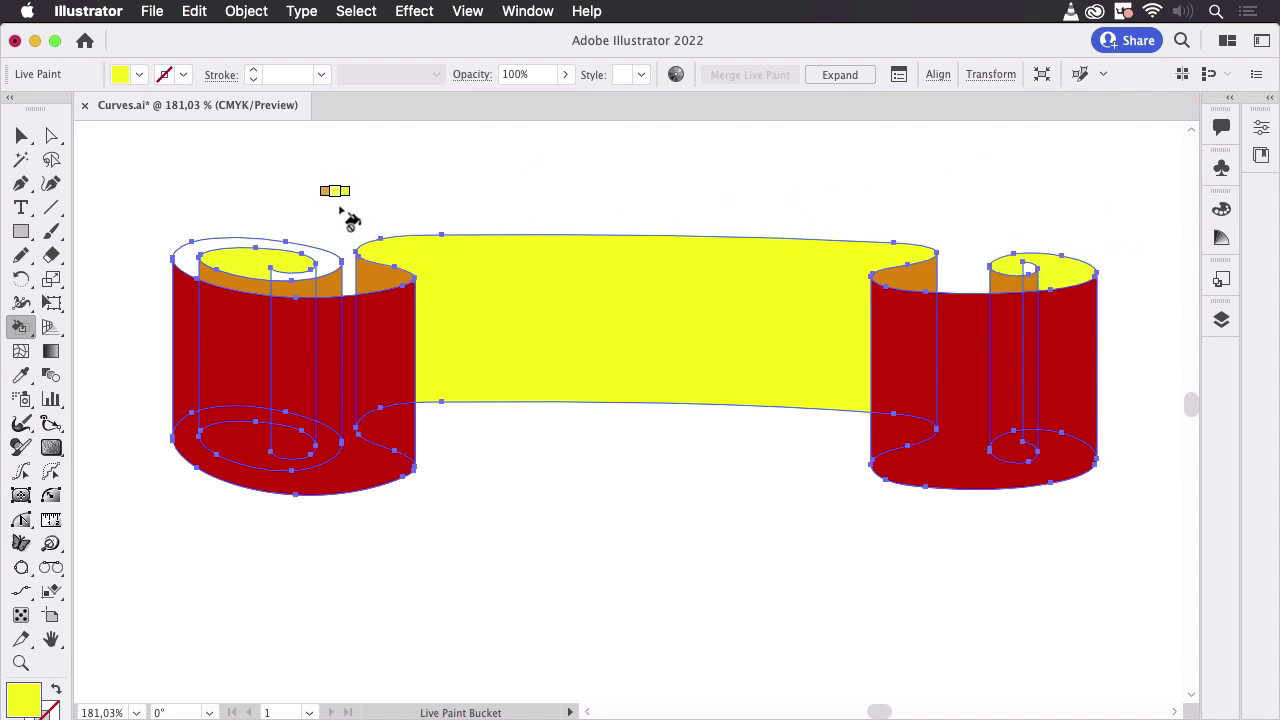
{"action": "key", "text": "Right"}
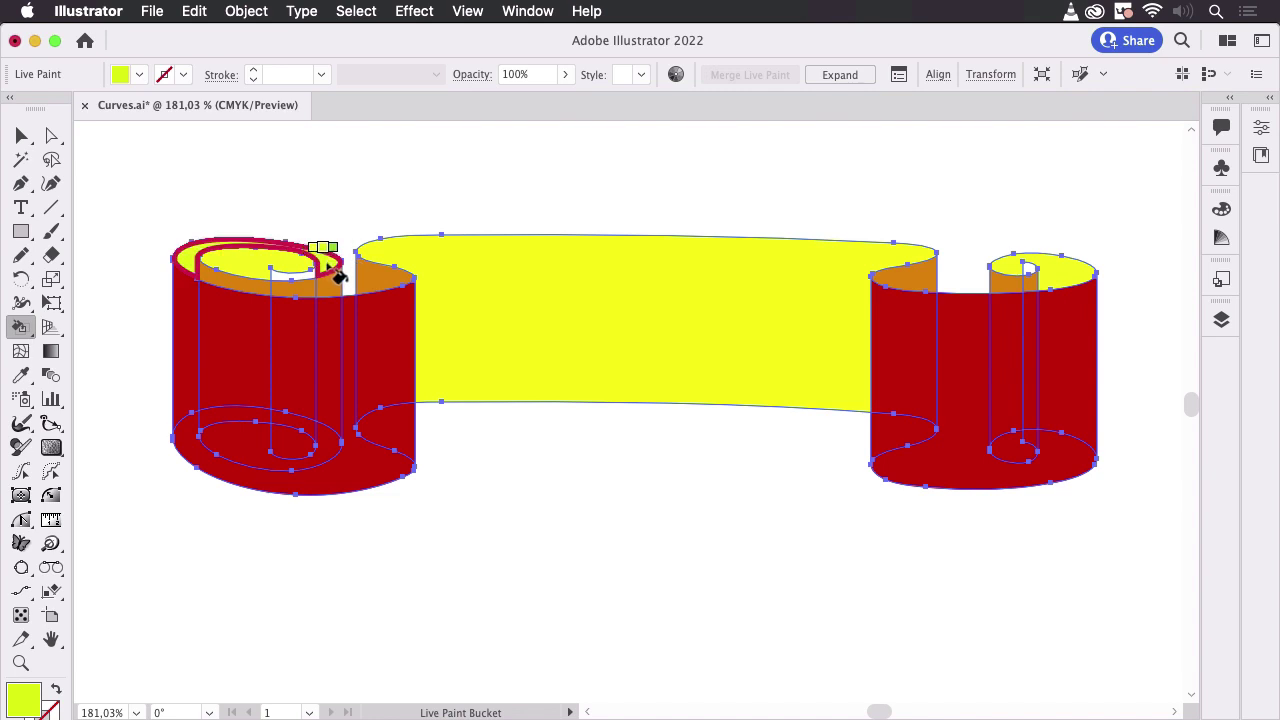
{"action": "left_click", "coordinate": [840, 267]}
{"action": "key", "text": "Right"}
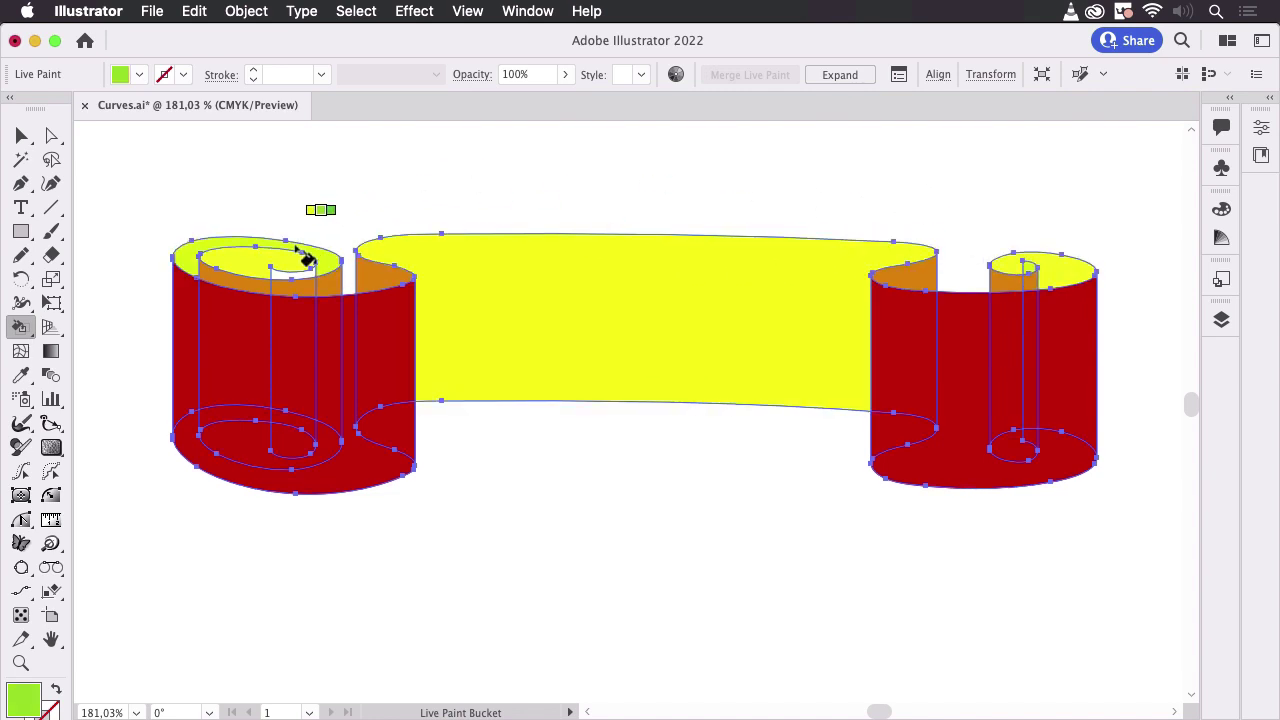
{"action": "left_click", "coordinate": [295, 266]}
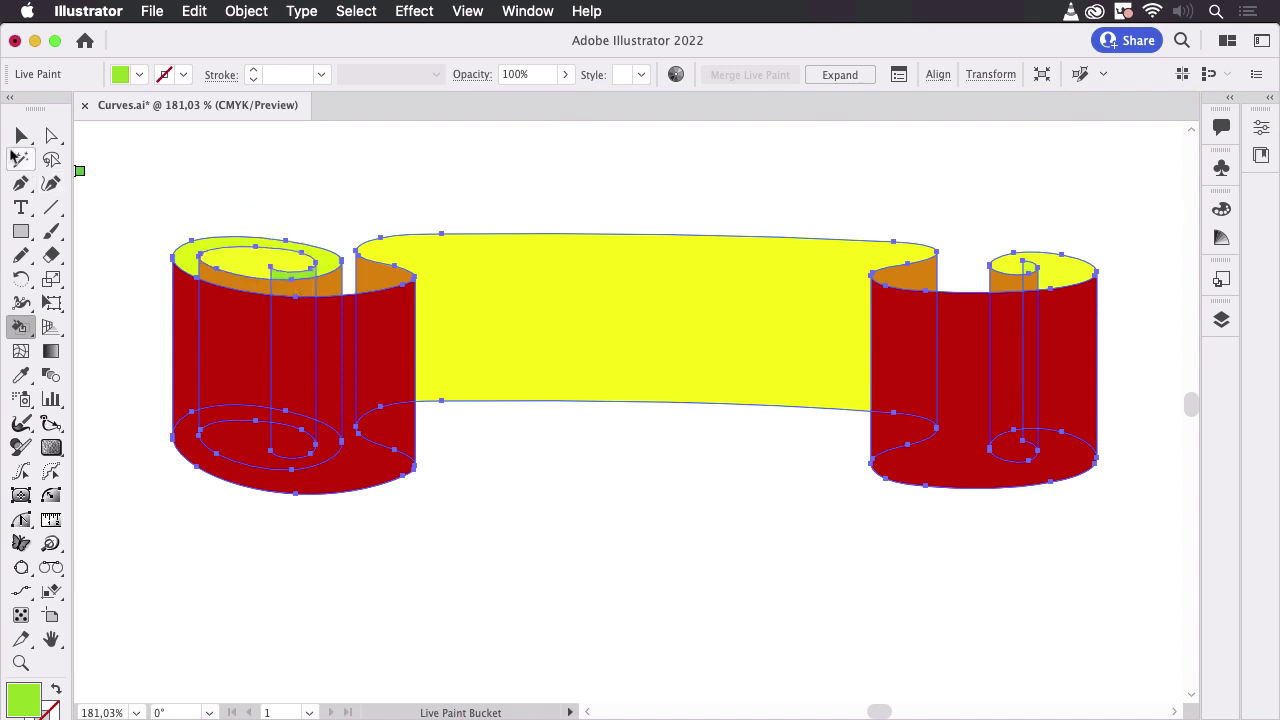
{"action": "left_click", "coordinate": [22, 136]}
{"action": "left_click", "coordinate": [397, 177]}
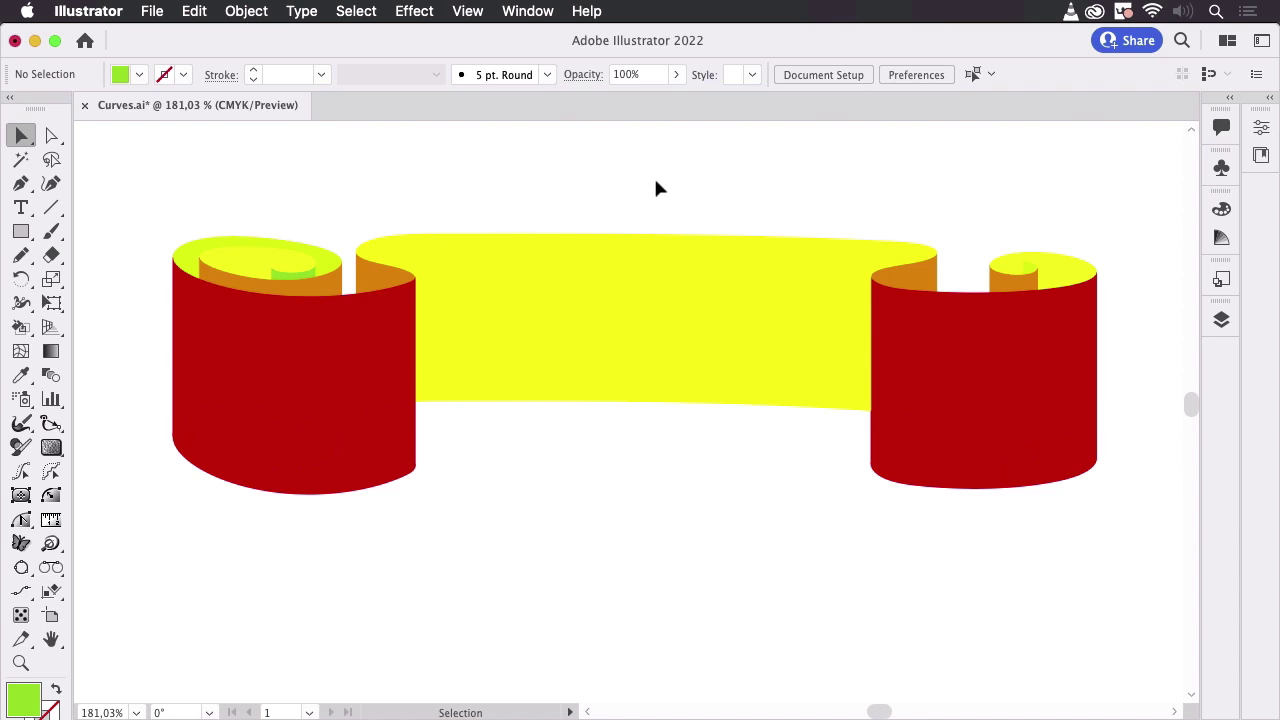
- Expand the Live Paint banner into a regular group and check it in Outline view
{"action": "left_click", "coordinate": [631, 314]}
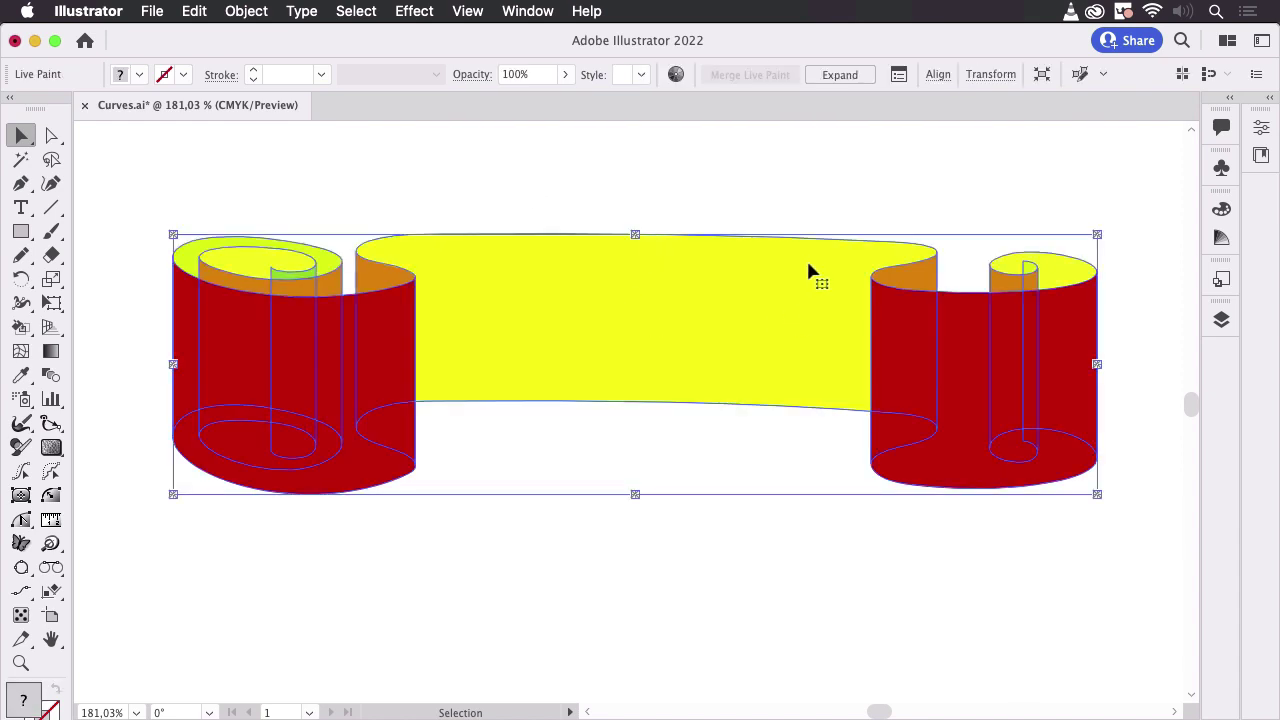
{"action": "left_click", "coordinate": [862, 78]}
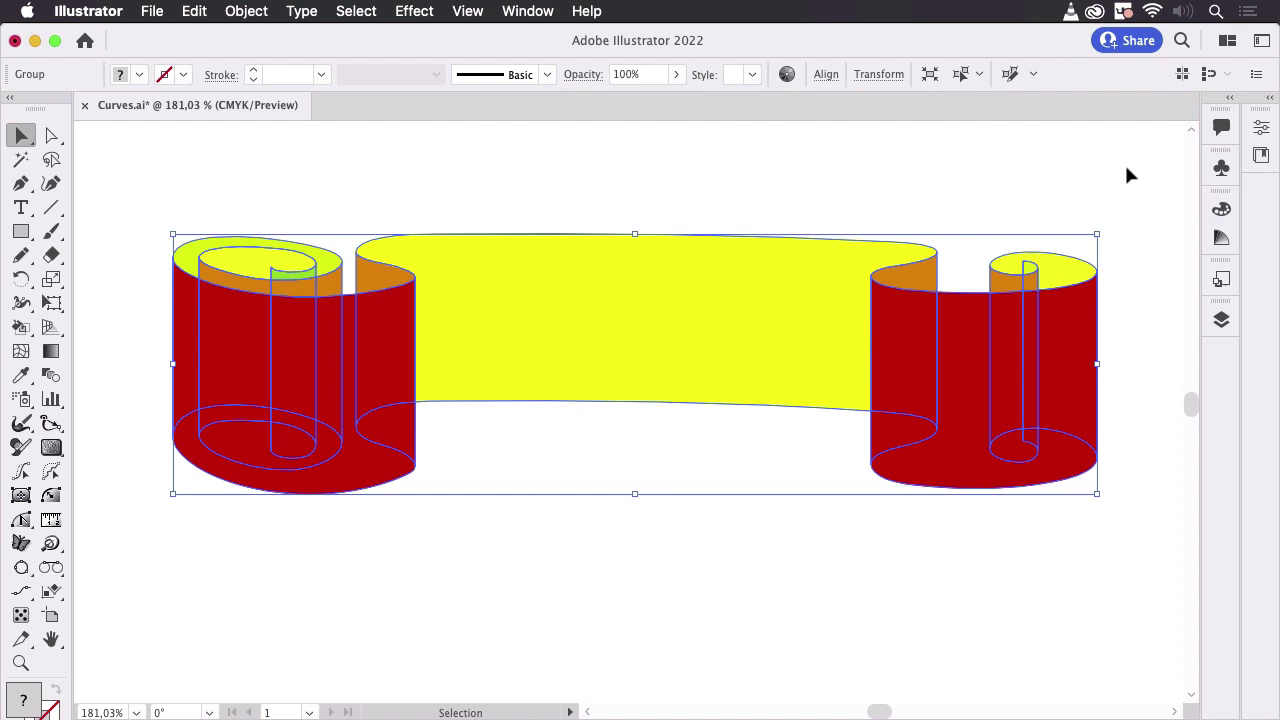
{"action": "left_click", "coordinate": [902, 170]}
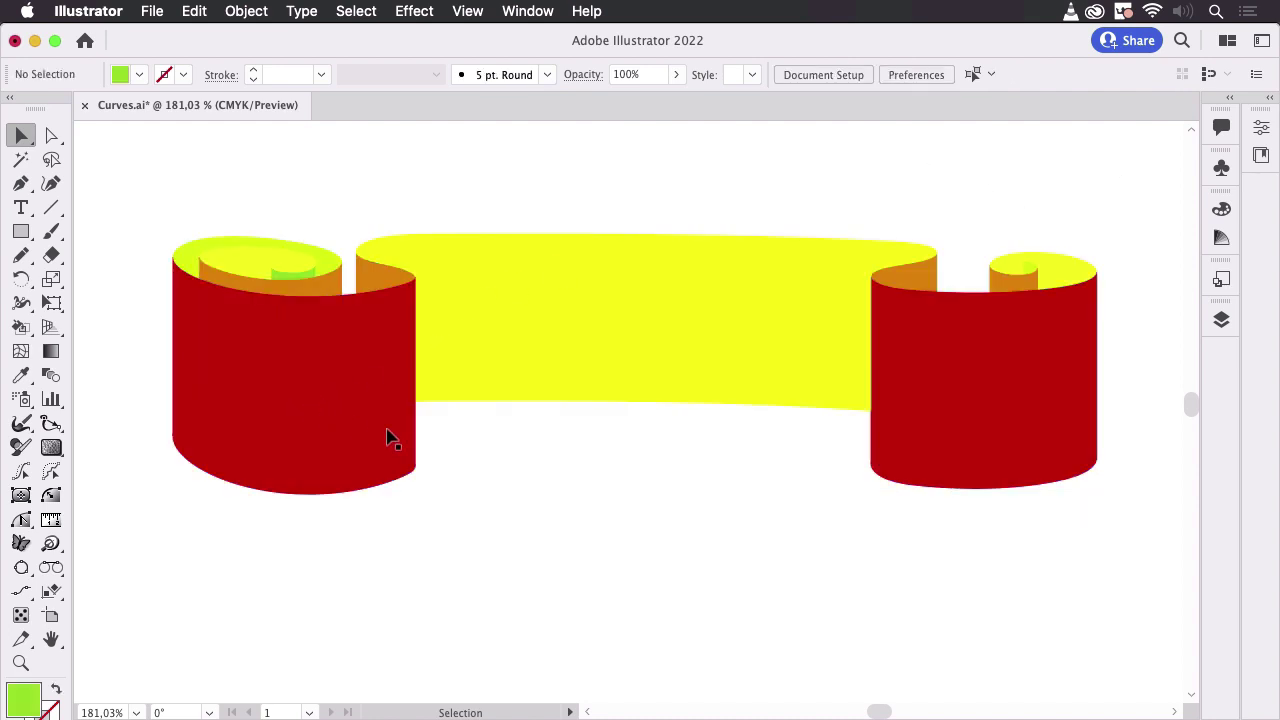
{"action": "key", "text": "ctrl+y"}
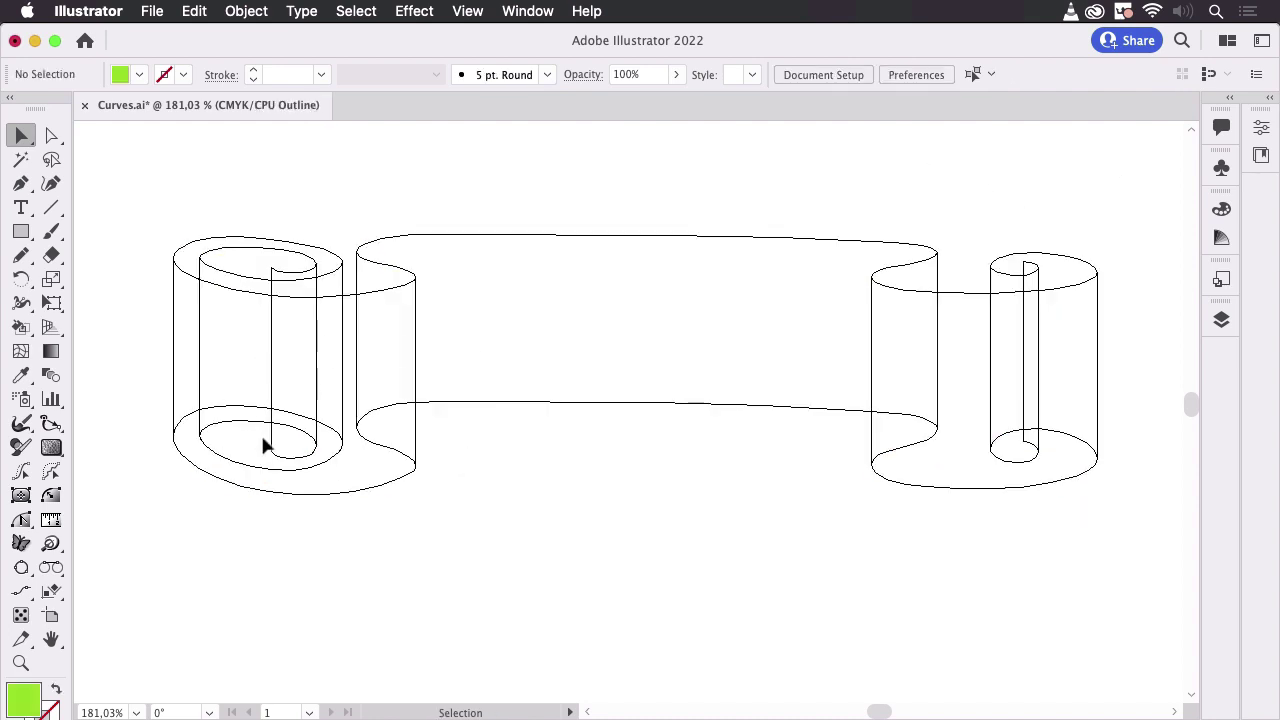
{"action": "key", "text": "ctrl+y"}
- Apply Pathfinder Merge to the expanded banner group and move the panel off the artwork
{"action": "left_click", "coordinate": [614, 334]}
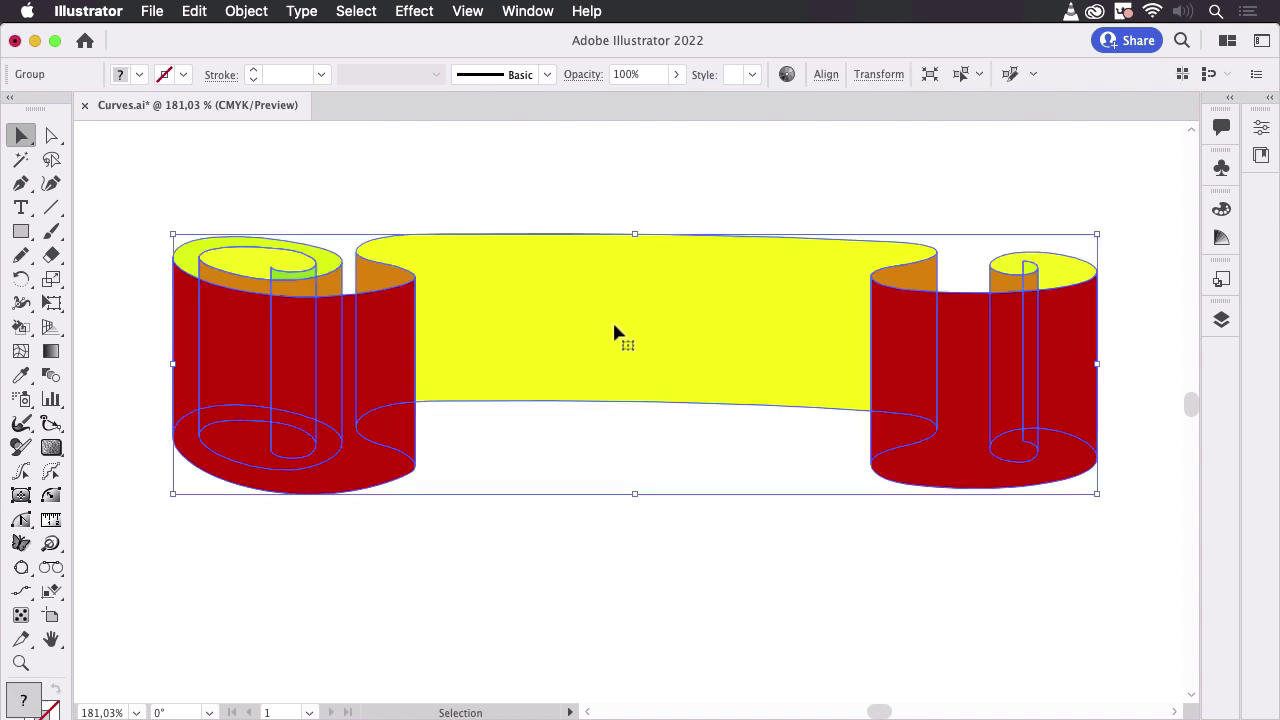
{"action": "left_click", "coordinate": [527, 11]}
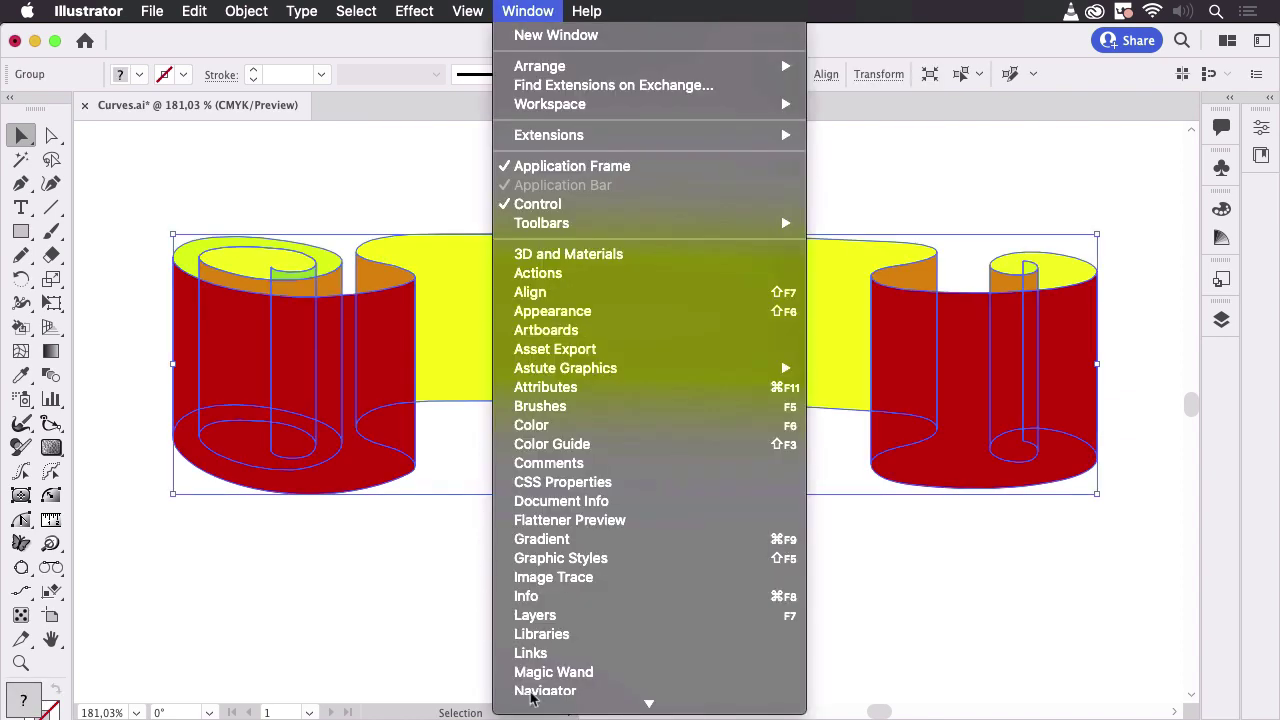
{"action": "left_click", "coordinate": [570, 508]}
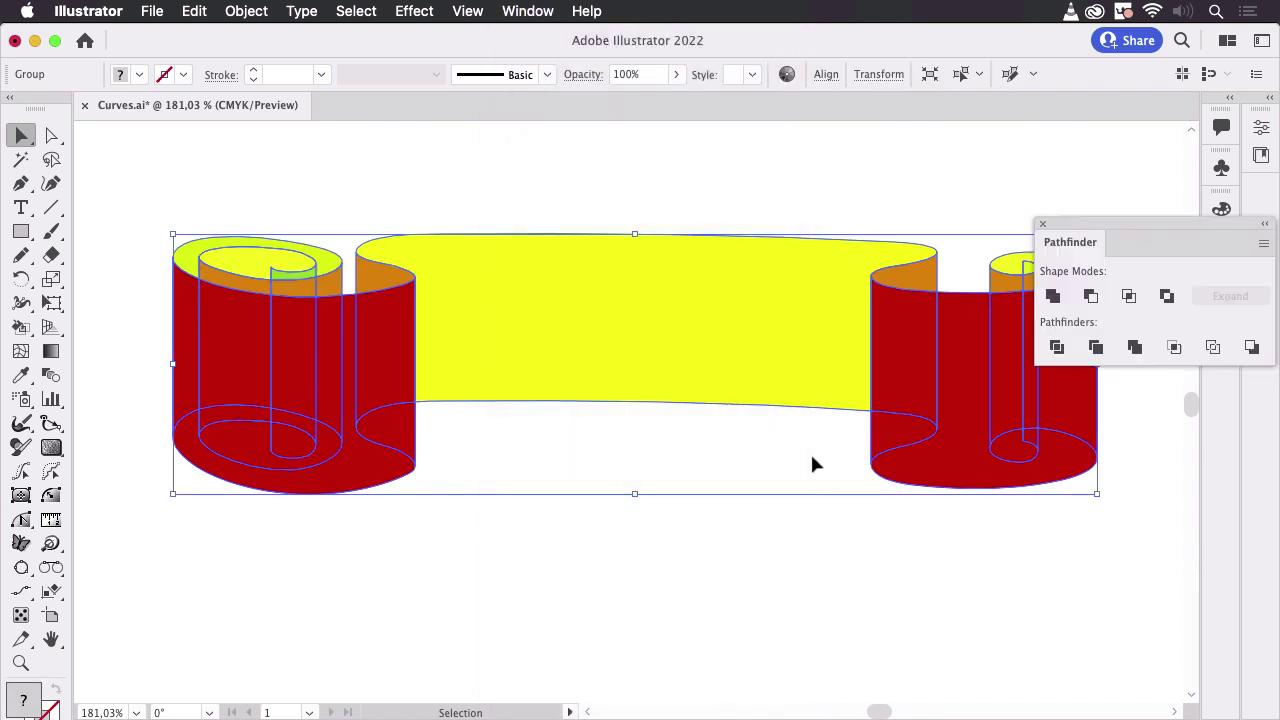
{"action": "left_click", "coordinate": [1134, 347]}
{"action": "left_click", "coordinate": [1035, 207]}
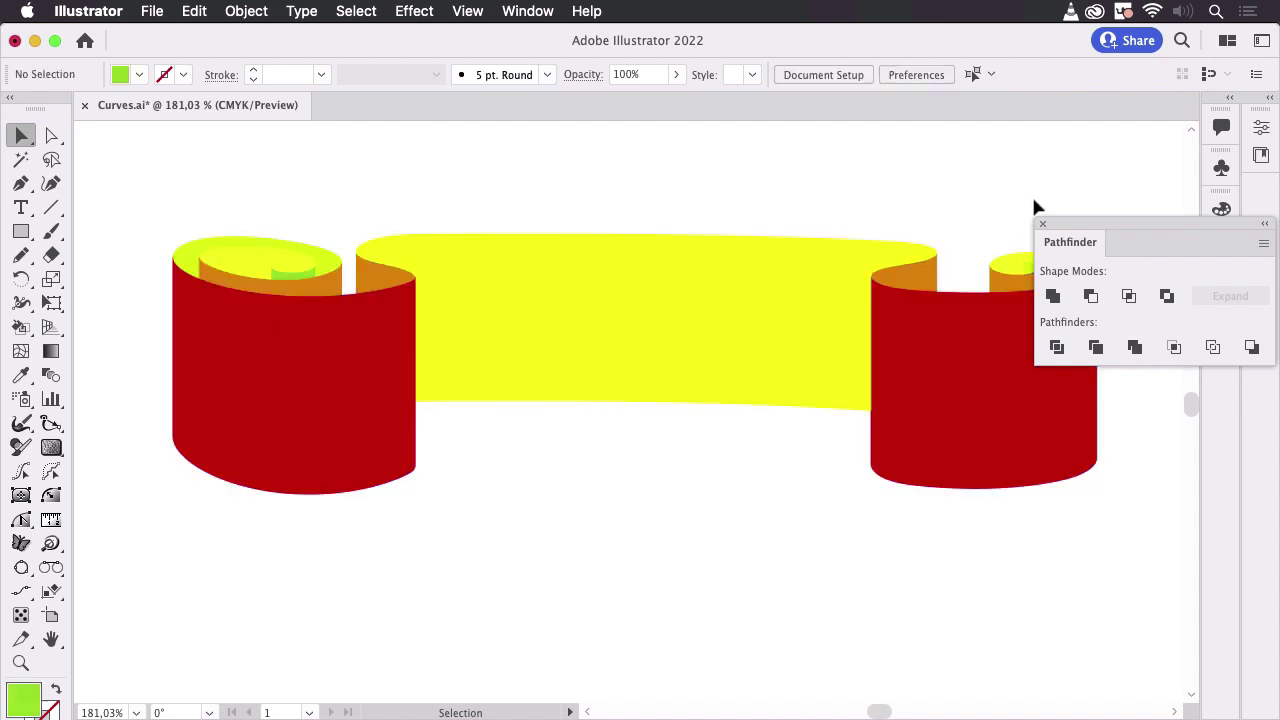
{"action": "left_click_drag", "start_coordinate": [1087, 254], "coordinate": [930, 608]}
{"action": "left_click", "coordinate": [971, 434]}
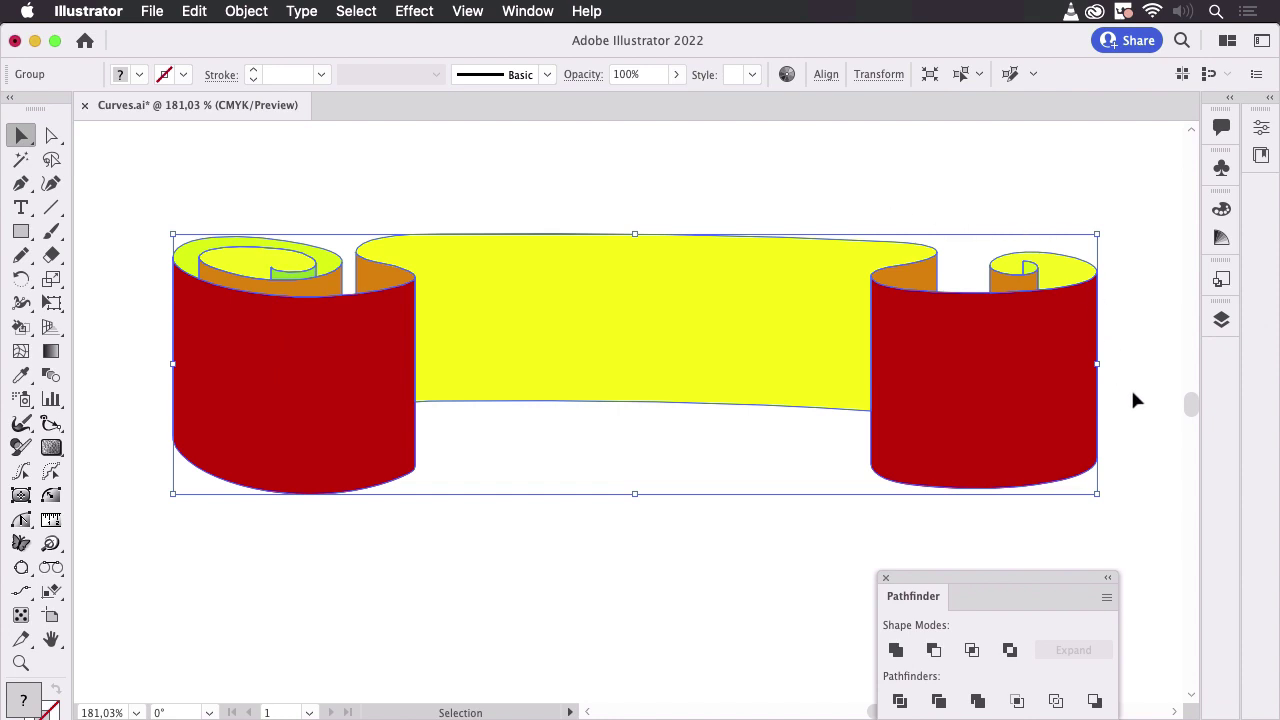
- Deselect the banner and centre the pencil scroll sketch in view
{"action": "left_click", "coordinate": [939, 203]}
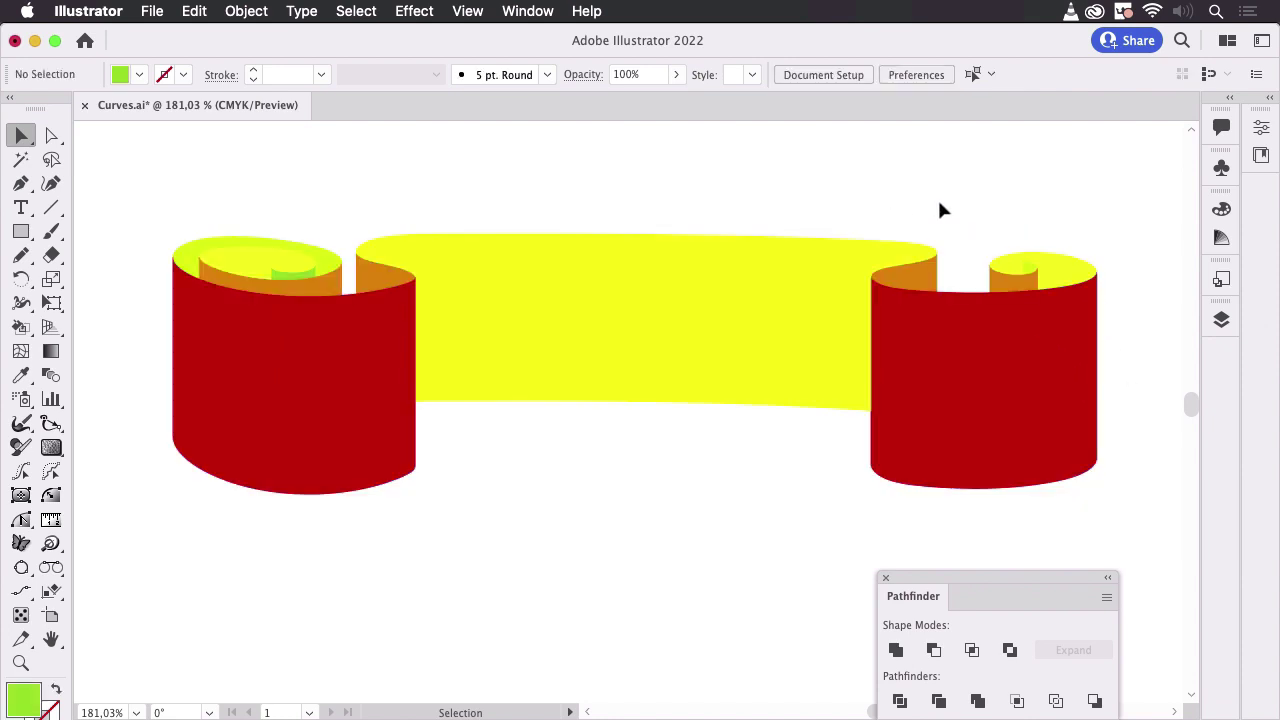
{"action": "left_click_drag", "start_coordinate": [1034, 214], "coordinate": [627, 294]}
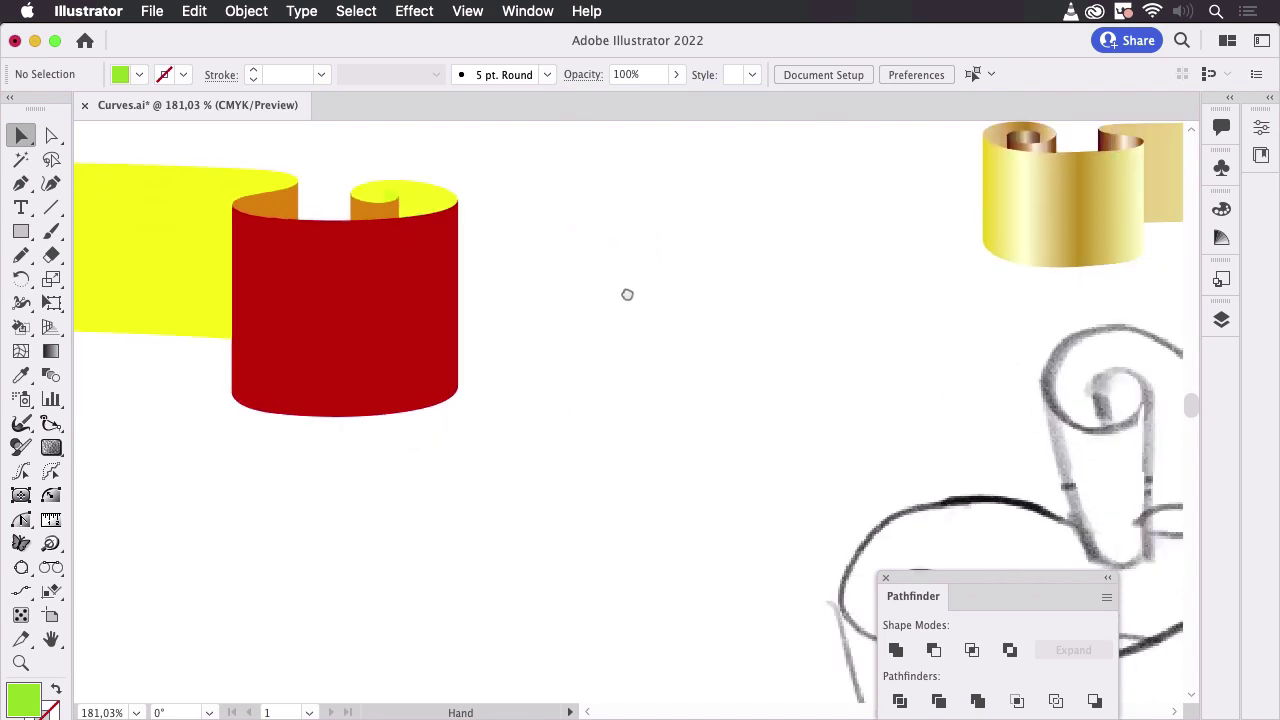
{"action": "scroll", "coordinate": [627, 294], "scroll_direction": "right", "scroll_amount": 5}
{"action": "scroll", "coordinate": [757, 380], "scroll_direction": "right", "scroll_amount": 8}
{"action": "scroll", "coordinate": [894, 371], "scroll_direction": "down", "scroll_amount": 3, "text": "alt"}
{"action": "scroll", "coordinate": [890, 417], "scroll_direction": "down", "scroll_amount": 2, "text": "alt"}
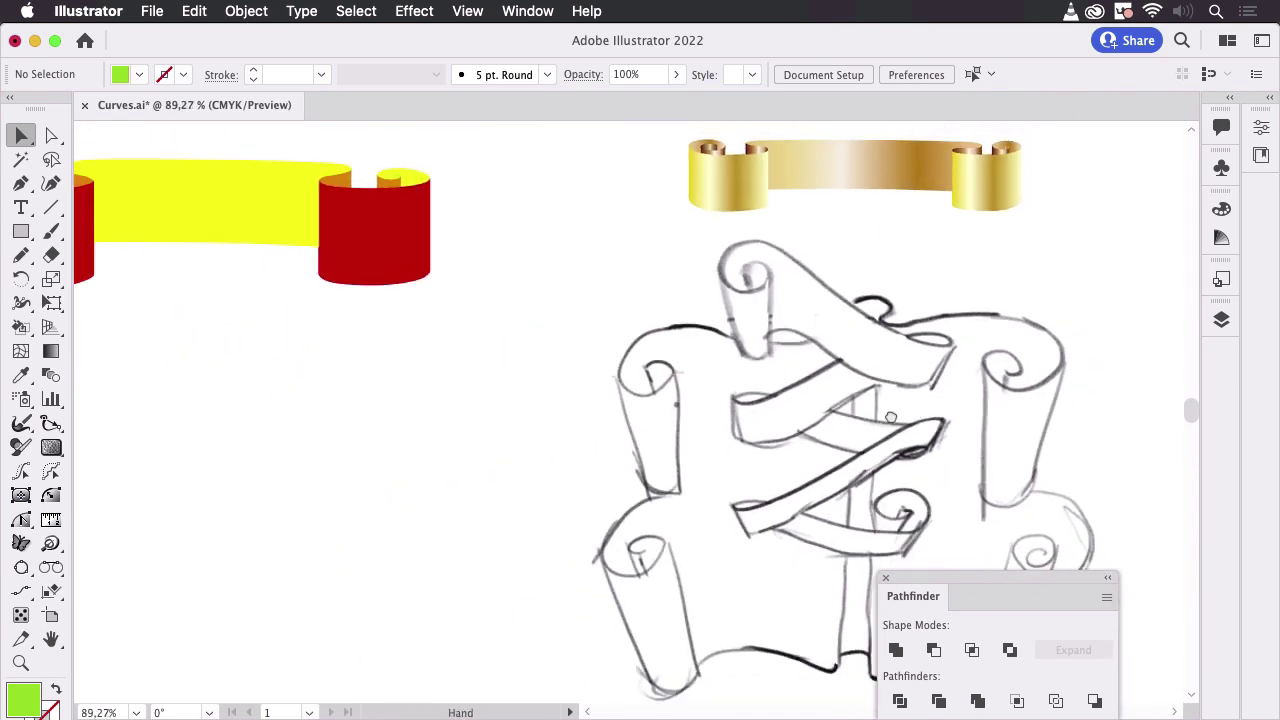
{"action": "left_click_drag", "start_coordinate": [890, 417], "coordinate": [618, 357]}
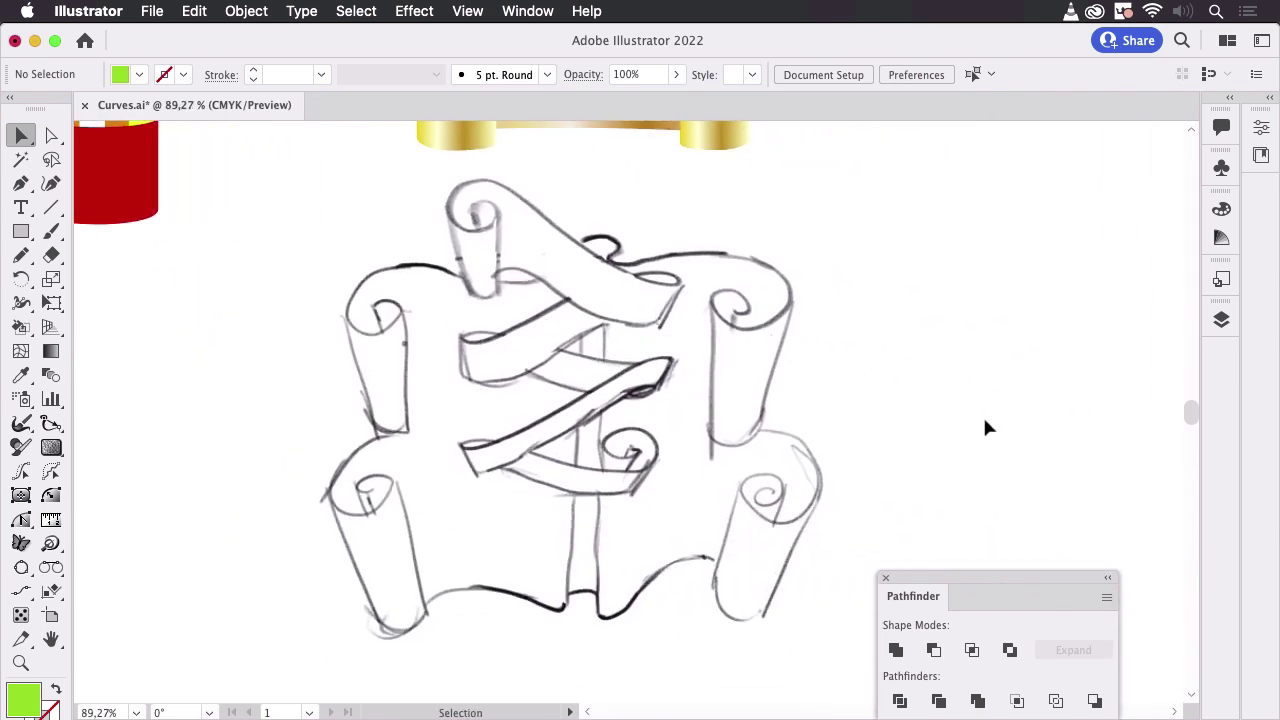
- Make Layer 2 visible to show the red traced scroll curves
{"action": "left_click", "coordinate": [1221, 320]}
{"action": "left_click", "coordinate": [975, 330]}
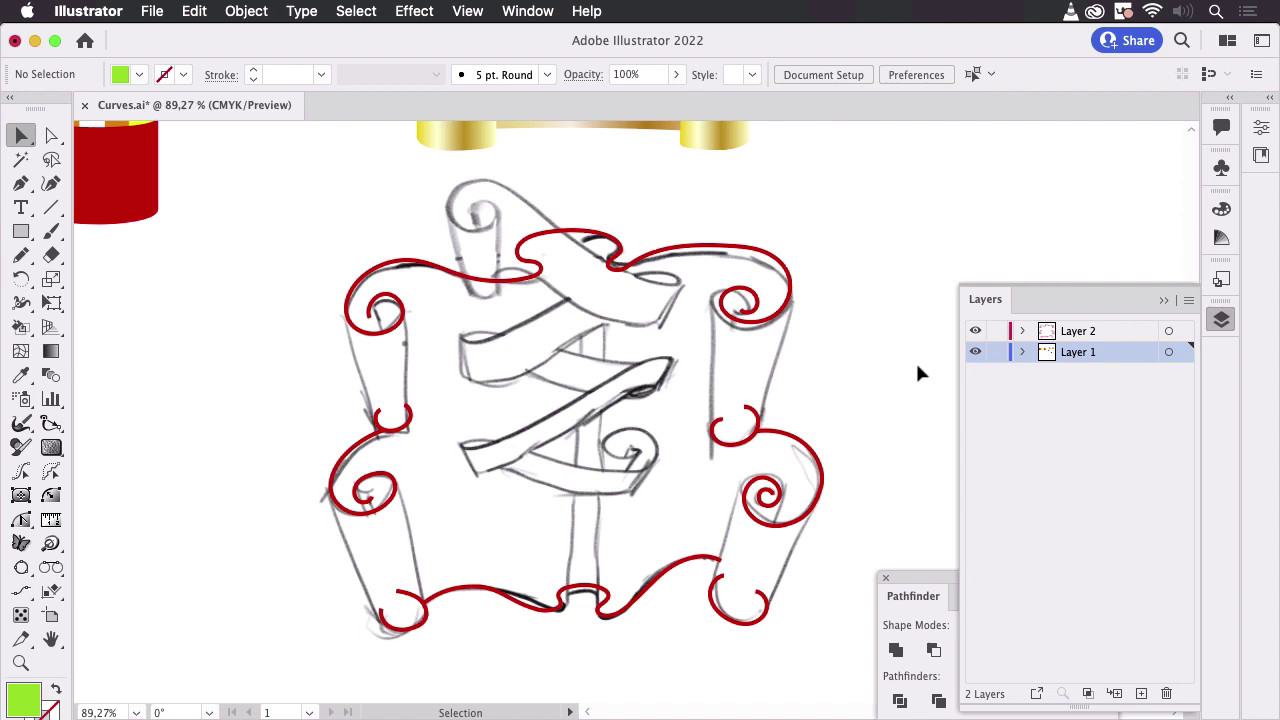
{"action": "left_click", "coordinate": [1162, 300]}
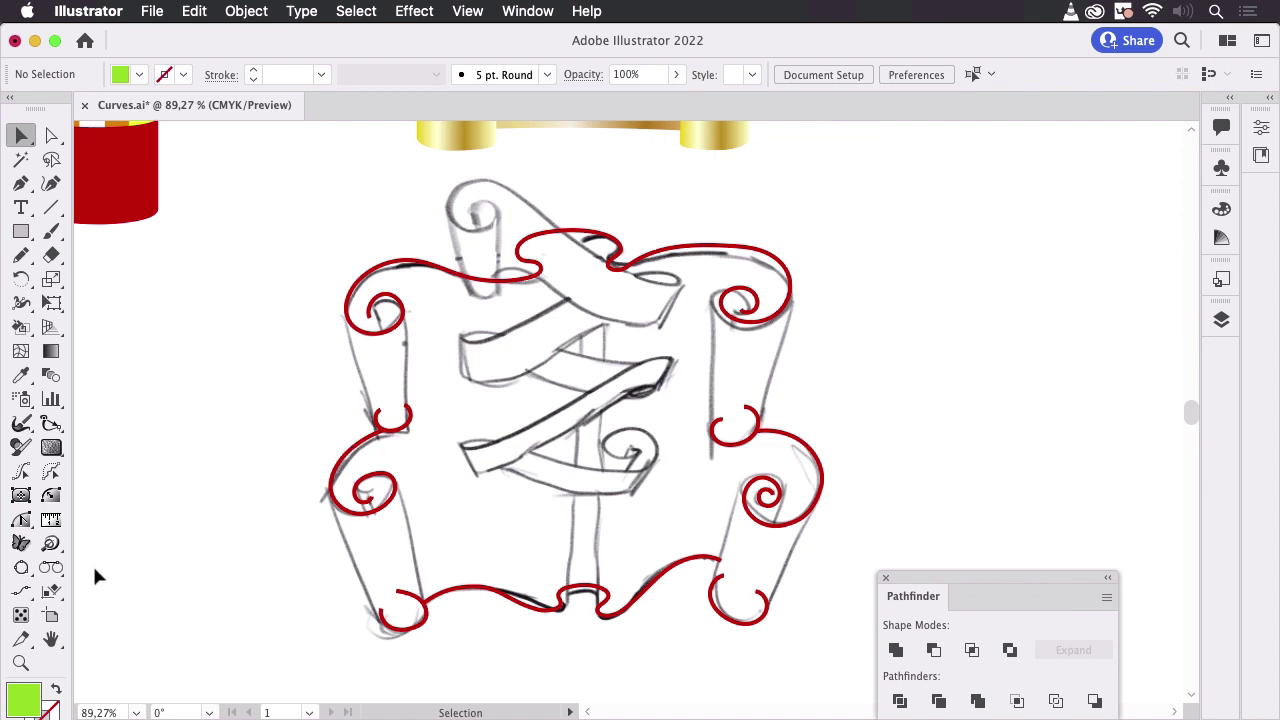
- Draw tangent lines up the bottom-right, bottom-left and upper-left scroll rolls
{"action": "left_click", "coordinate": [52, 569]}
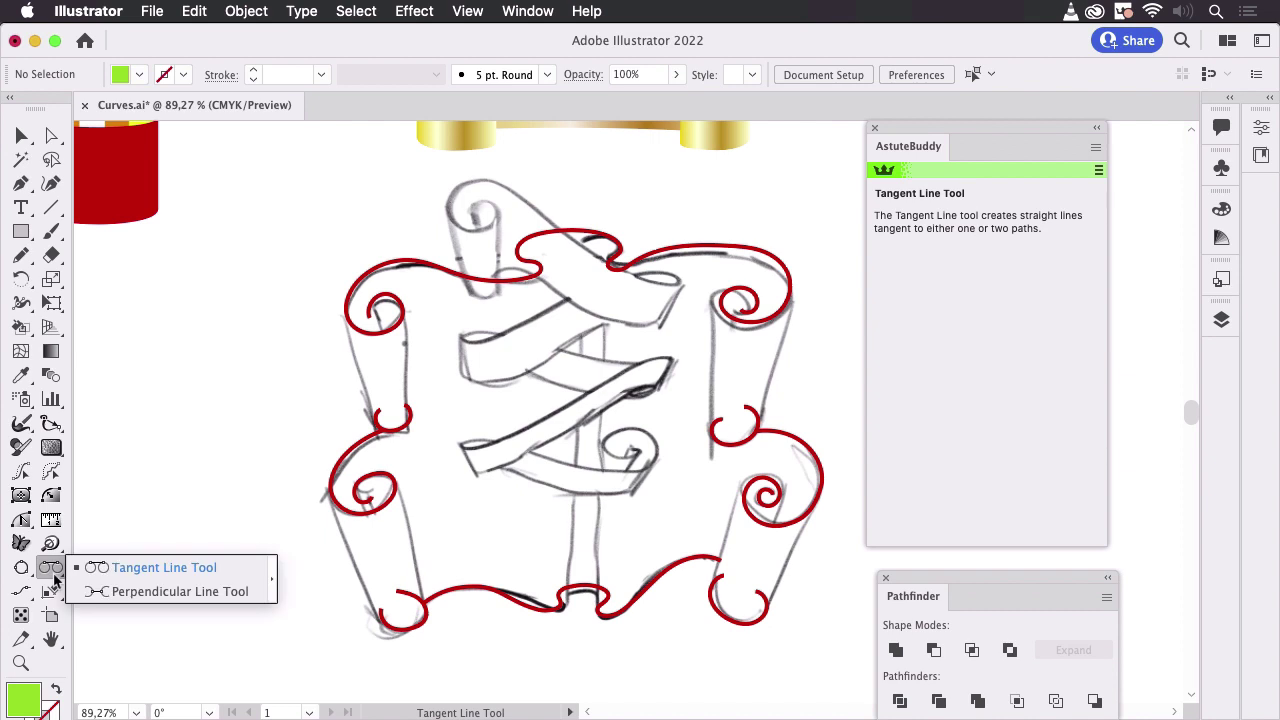
{"action": "left_click", "coordinate": [144, 574]}
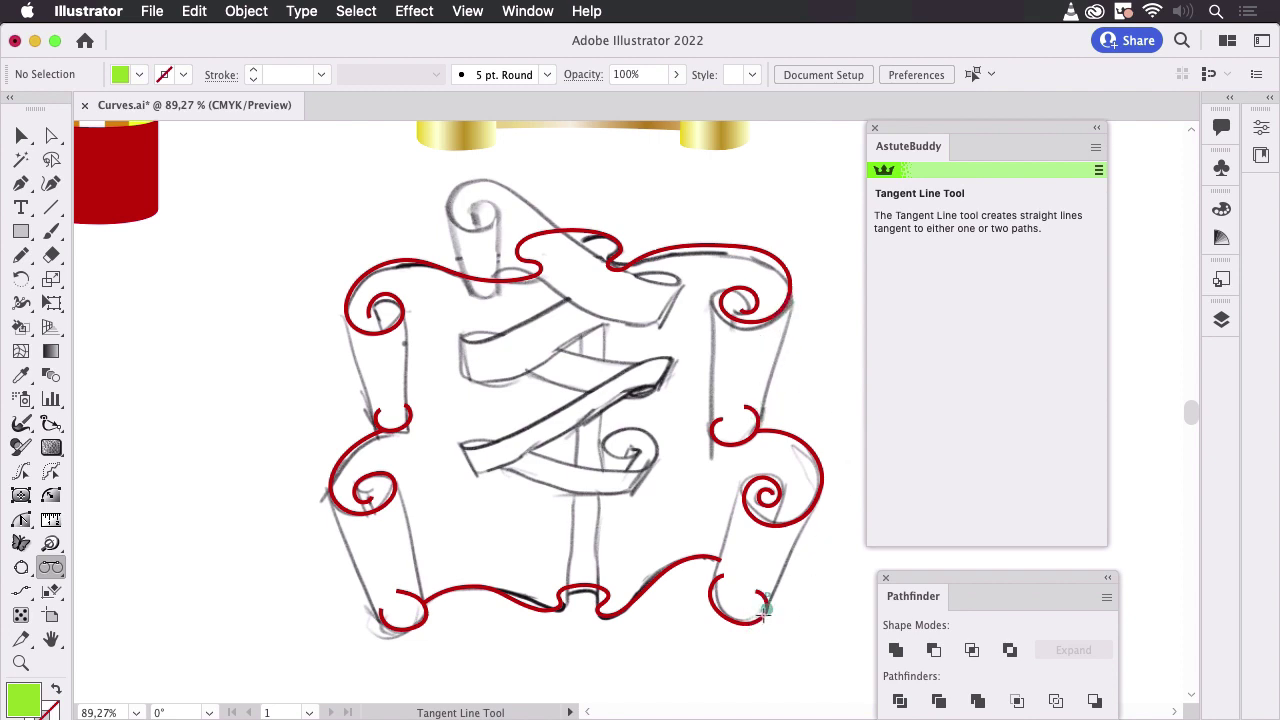
{"action": "left_click_drag", "start_coordinate": [763, 607], "coordinate": [855, 517]}
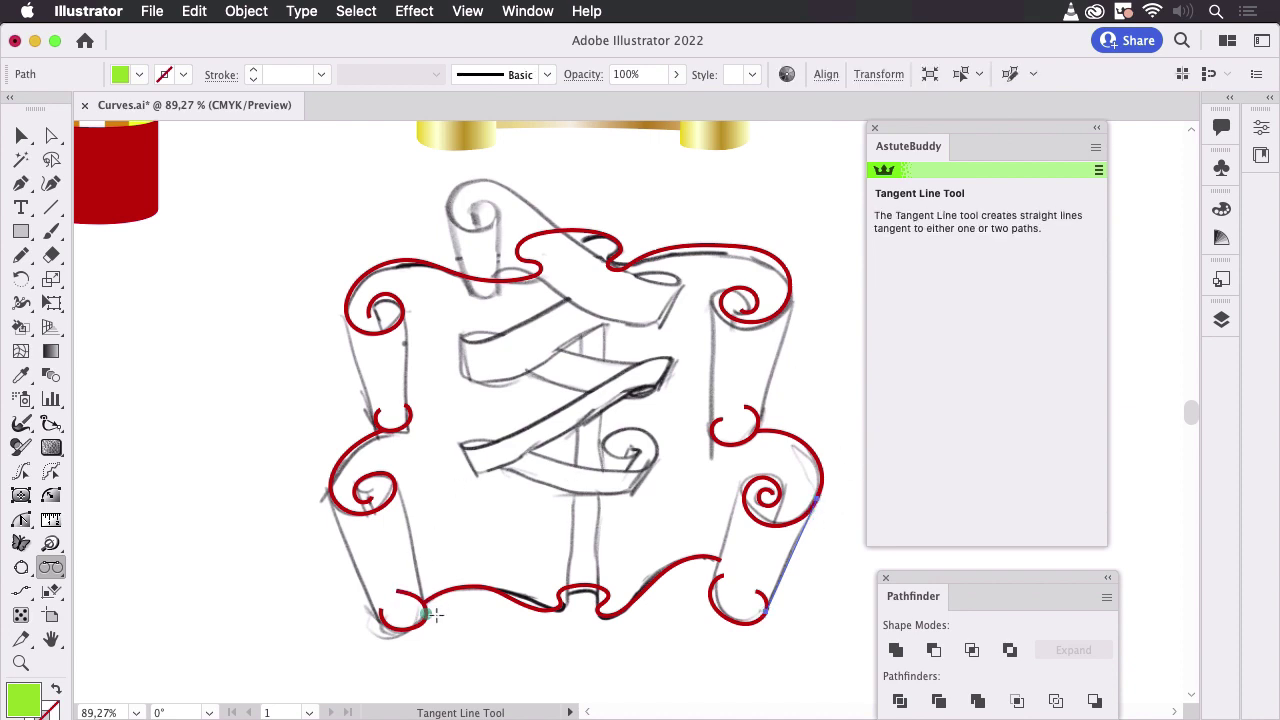
{"action": "left_click_drag", "start_coordinate": [432, 614], "coordinate": [398, 486]}
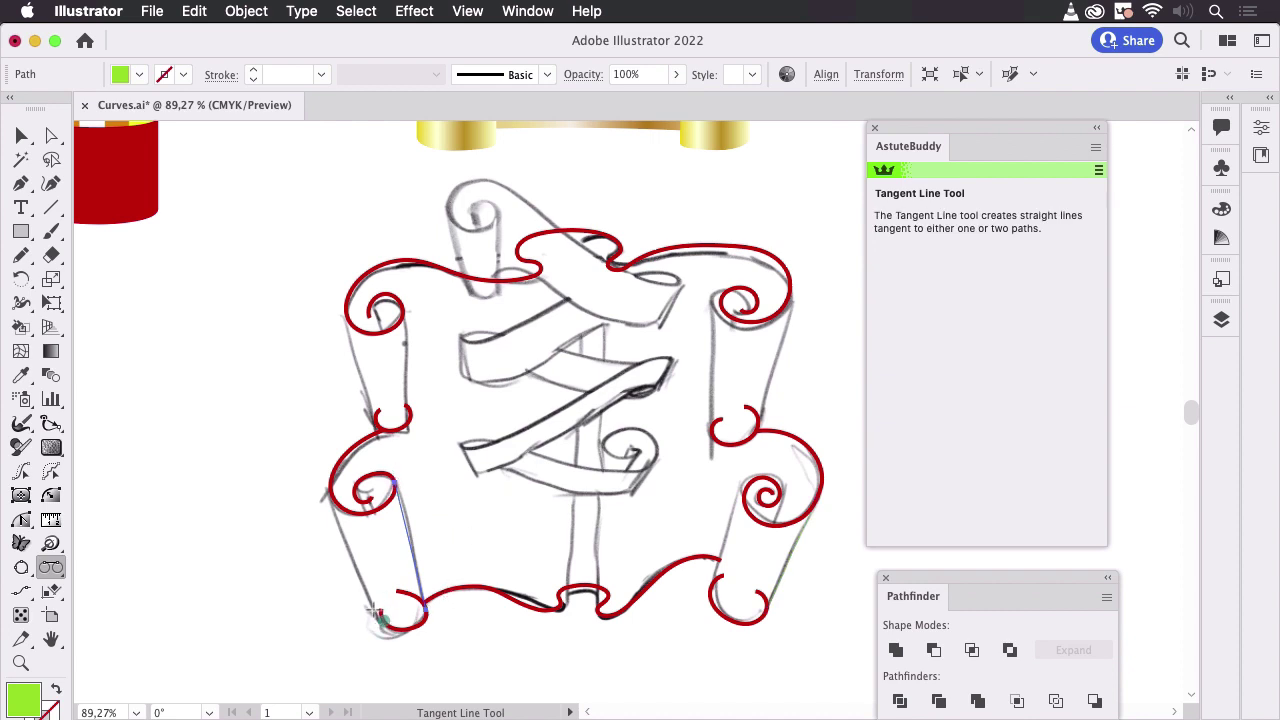
{"action": "left_click_drag", "start_coordinate": [378, 612], "coordinate": [330, 496]}
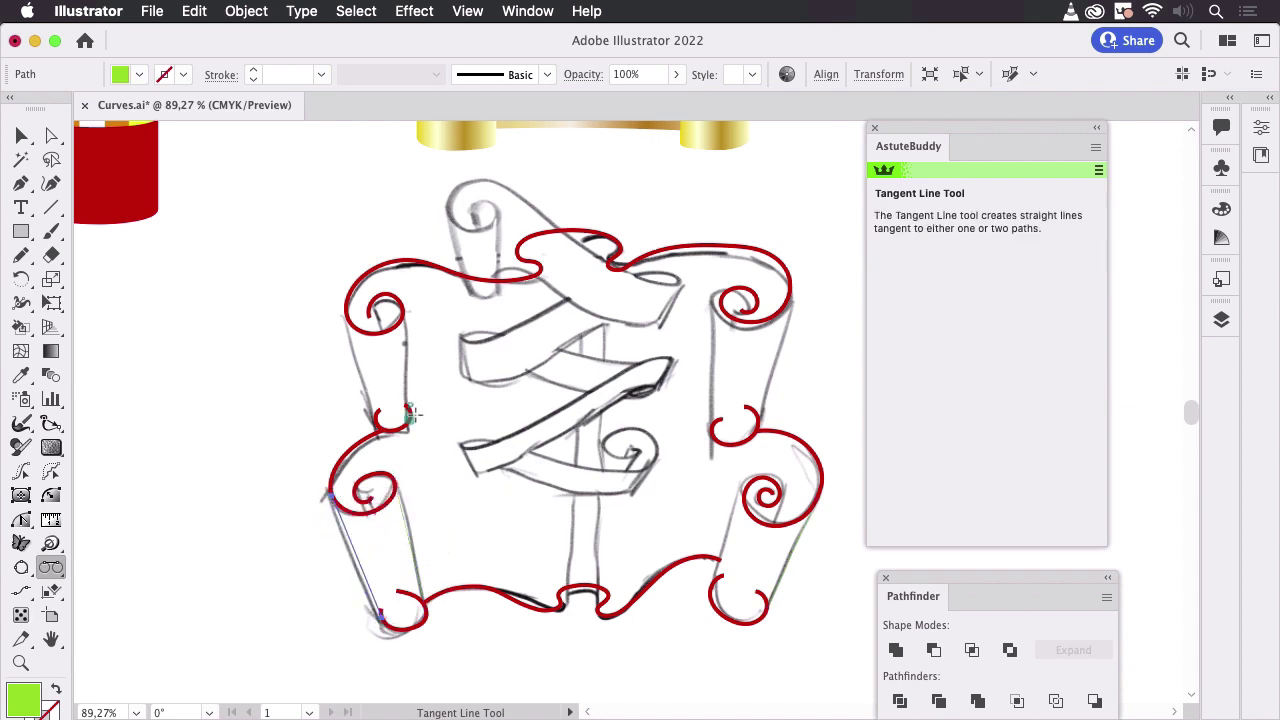
{"action": "mouse_move", "coordinate": [409, 412]}
{"action": "left_mouse_down"}
{"action": "mouse_move", "coordinate": [344, 318]}
{"action": "mouse_move", "coordinate": [376, 420]}
{"action": "left_mouse_up"}
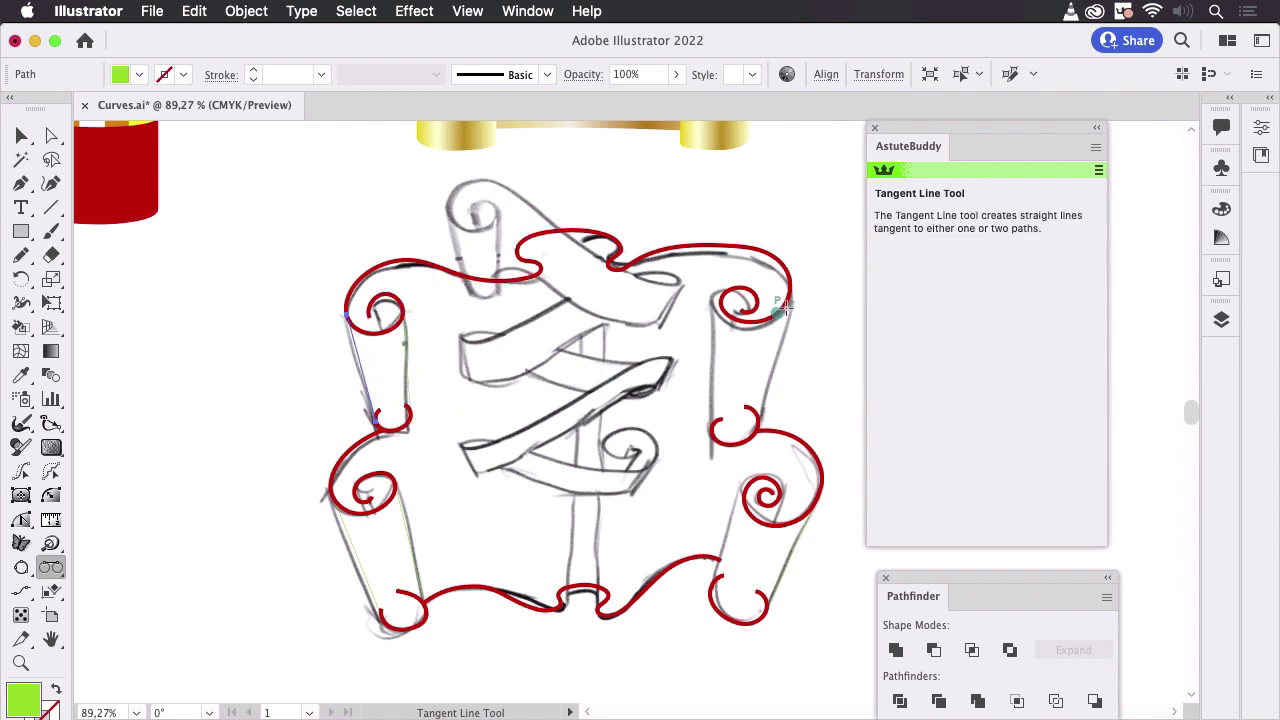
- Add two tangent lines on the upper-right roll and two down the central pillar
{"action": "left_click_drag", "start_coordinate": [790, 290], "coordinate": [768, 428]}
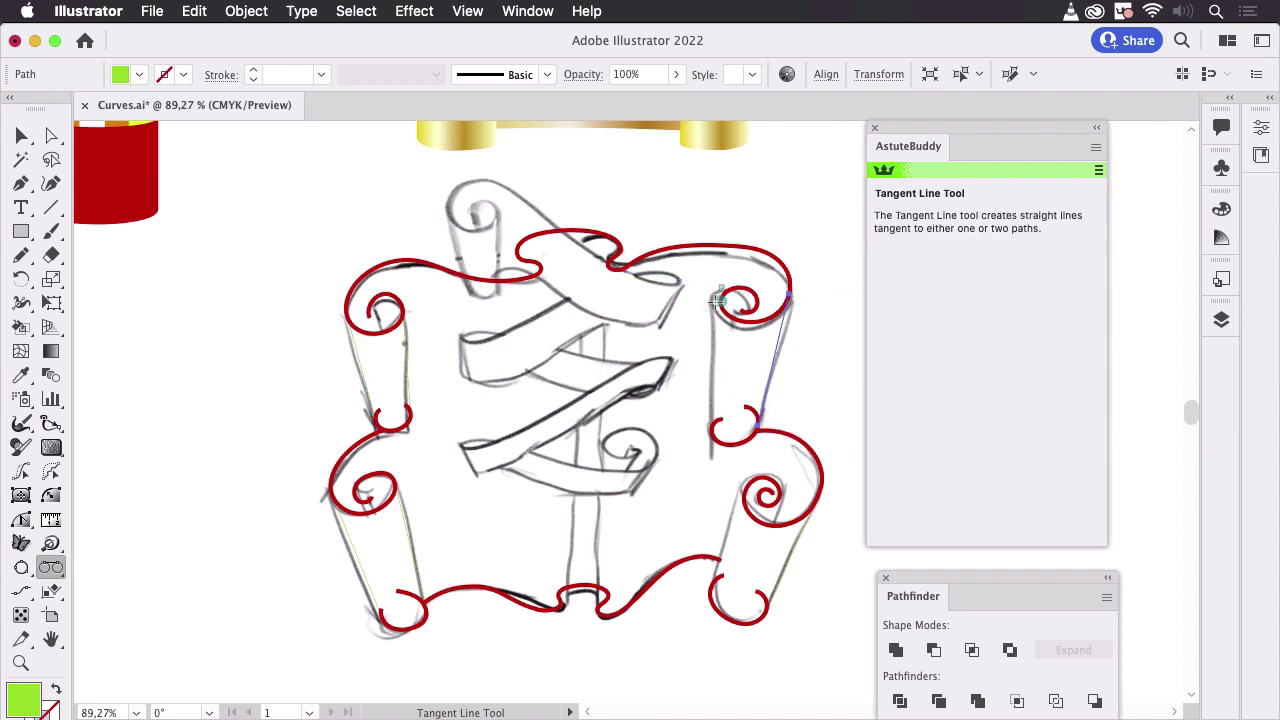
{"action": "left_click_drag", "start_coordinate": [712, 300], "coordinate": [793, 452]}
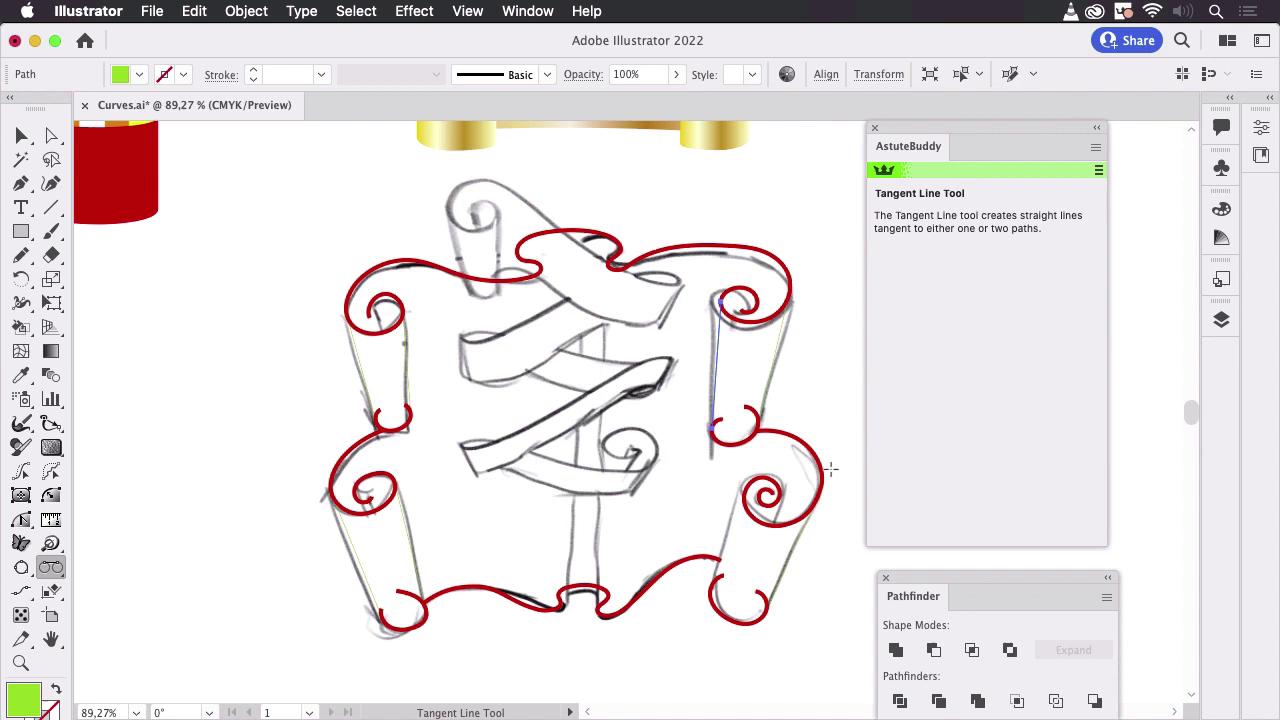
{"action": "mouse_move", "coordinate": [606, 262]}
{"action": "left_mouse_down"}
{"action": "mouse_move", "coordinate": [622, 480]}
{"action": "mouse_move", "coordinate": [598, 610]}
{"action": "left_mouse_up"}
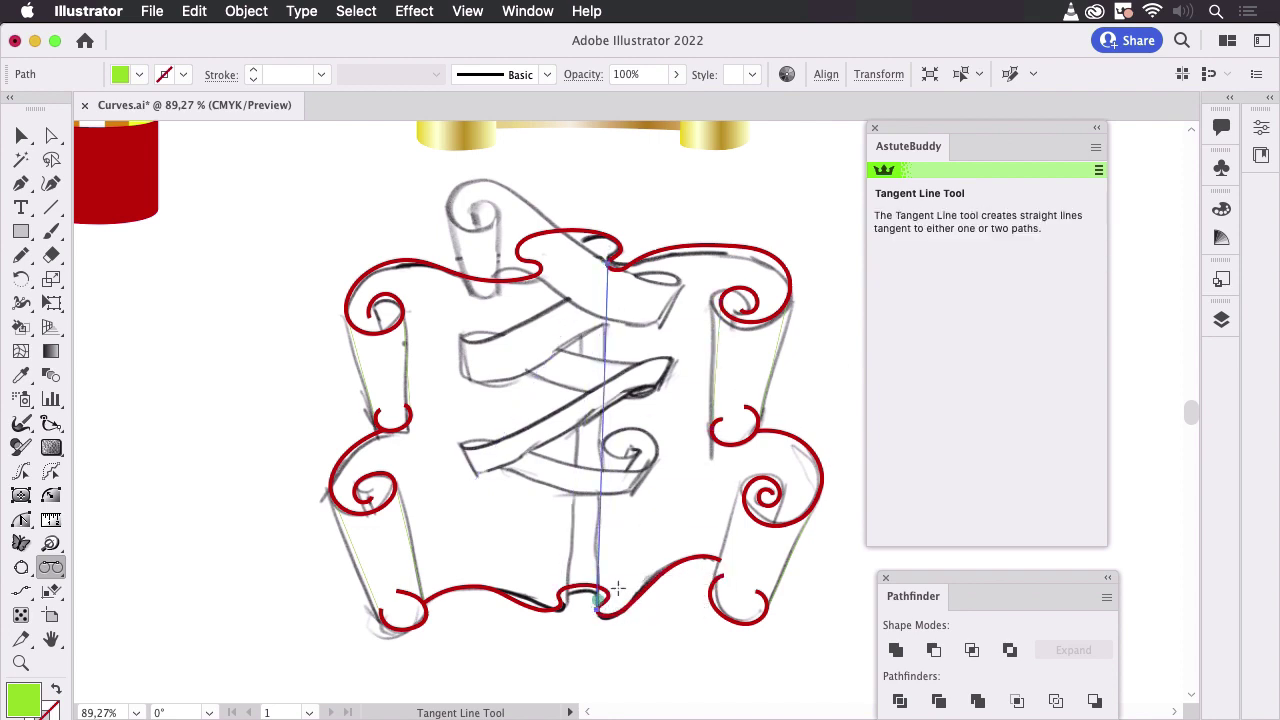
{"action": "left_click_drag", "start_coordinate": [540, 268], "coordinate": [563, 606]}
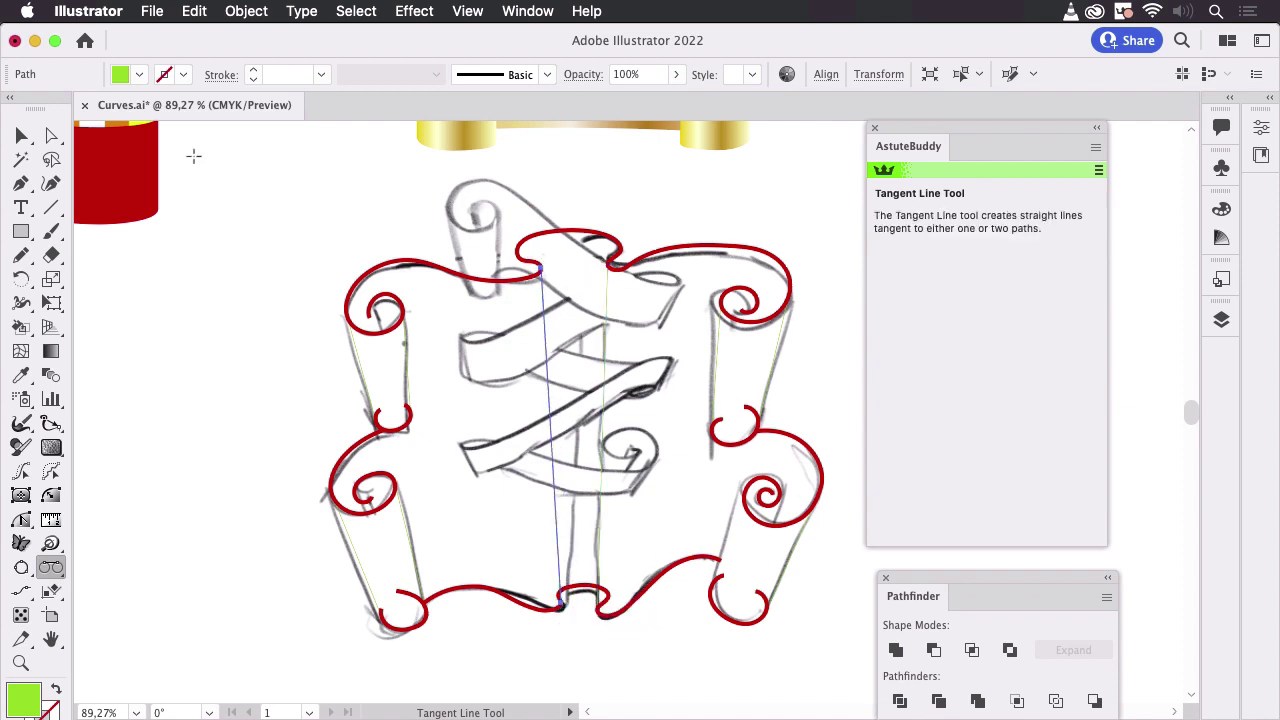
{"action": "left_click", "coordinate": [21, 135]}
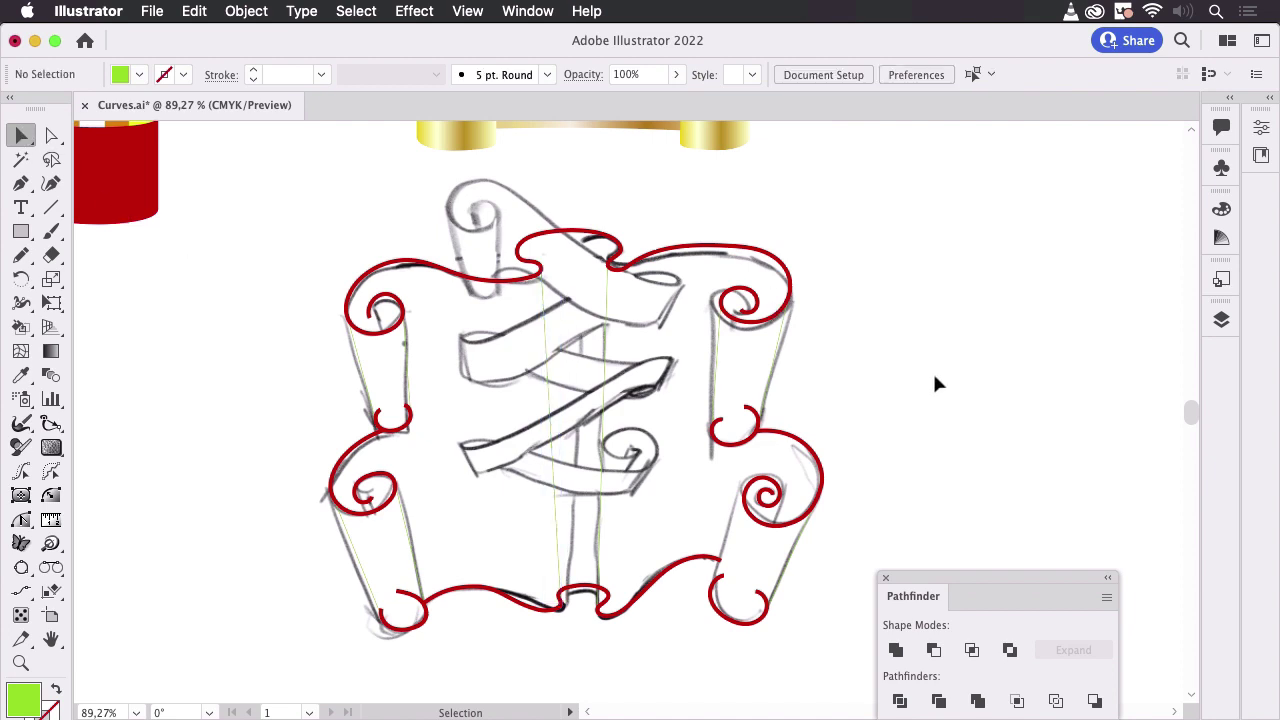
{"action": "left_click", "coordinate": [1221, 319]}
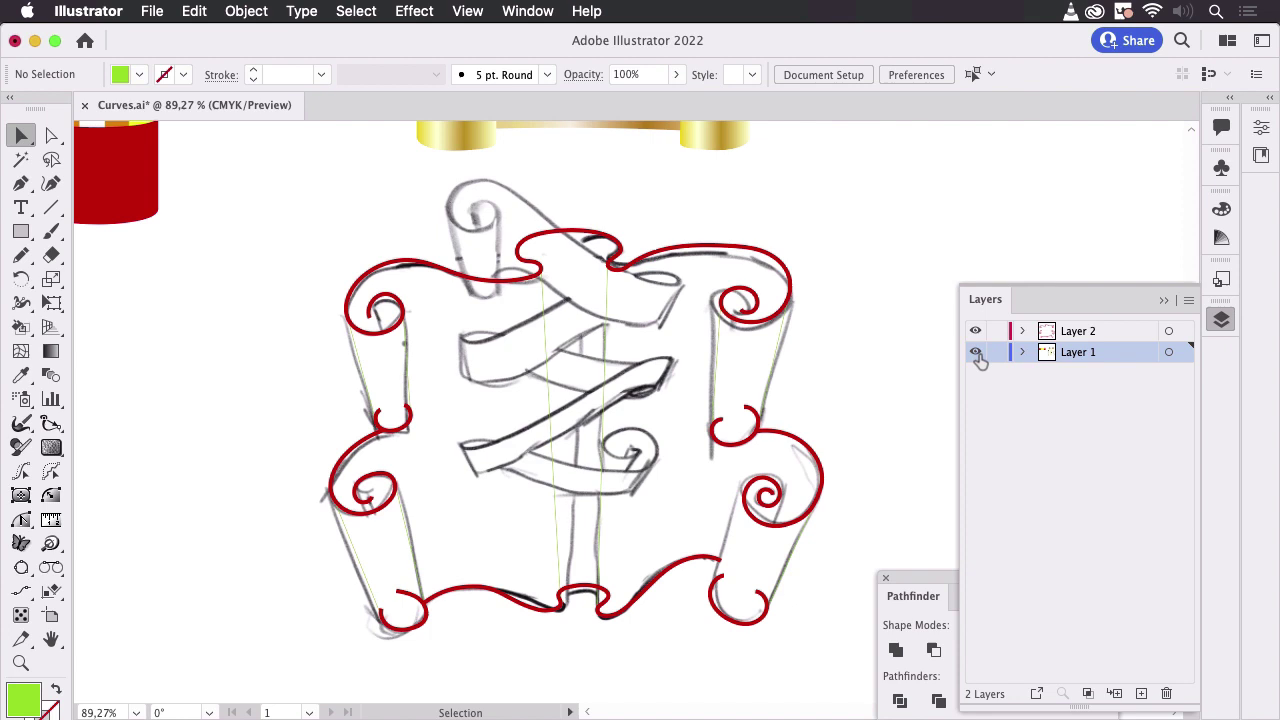
{"action": "left_click", "coordinate": [975, 352]}
{"action": "key", "text": "super+y"}
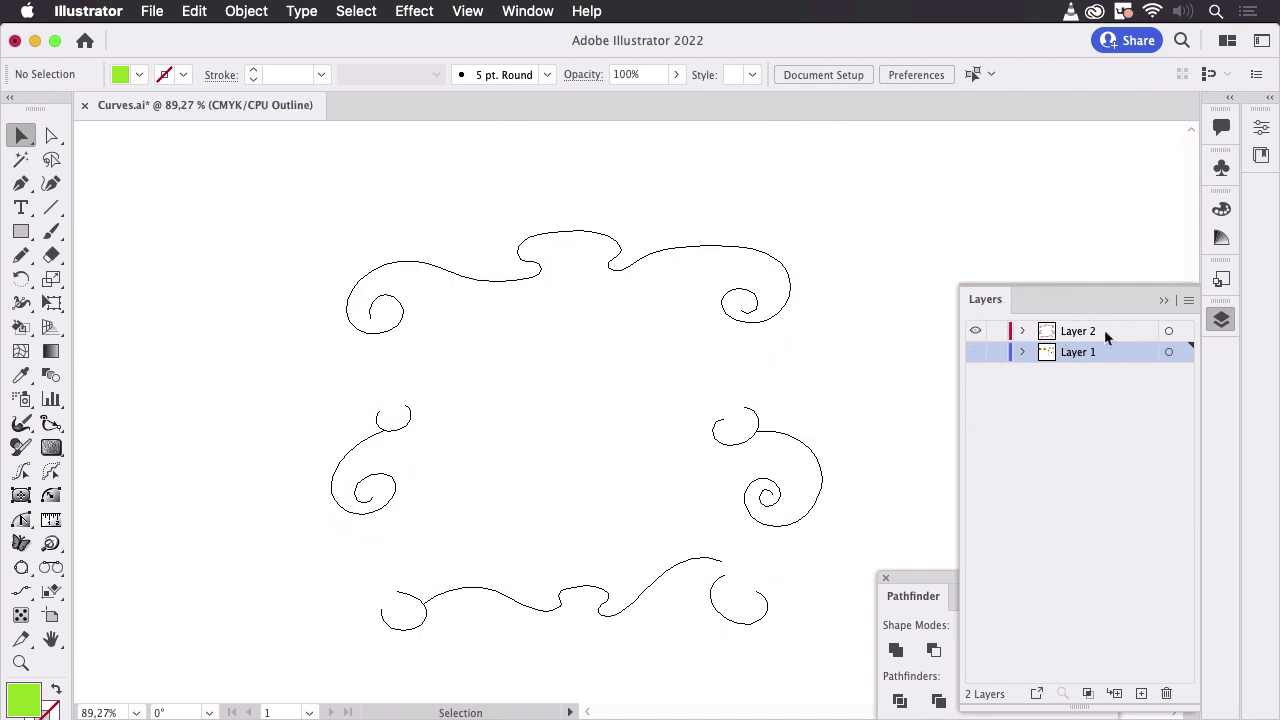
{"action": "left_click", "coordinate": [976, 352]}
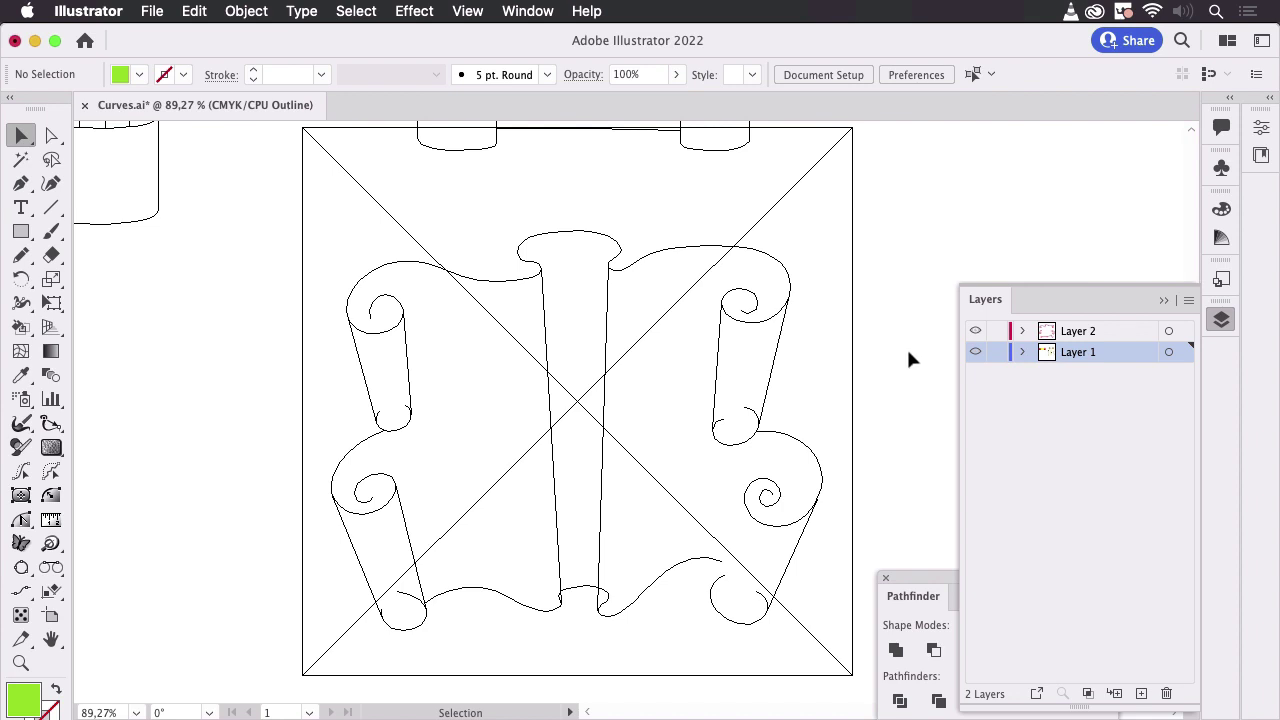
{"action": "key", "text": "super+y"}
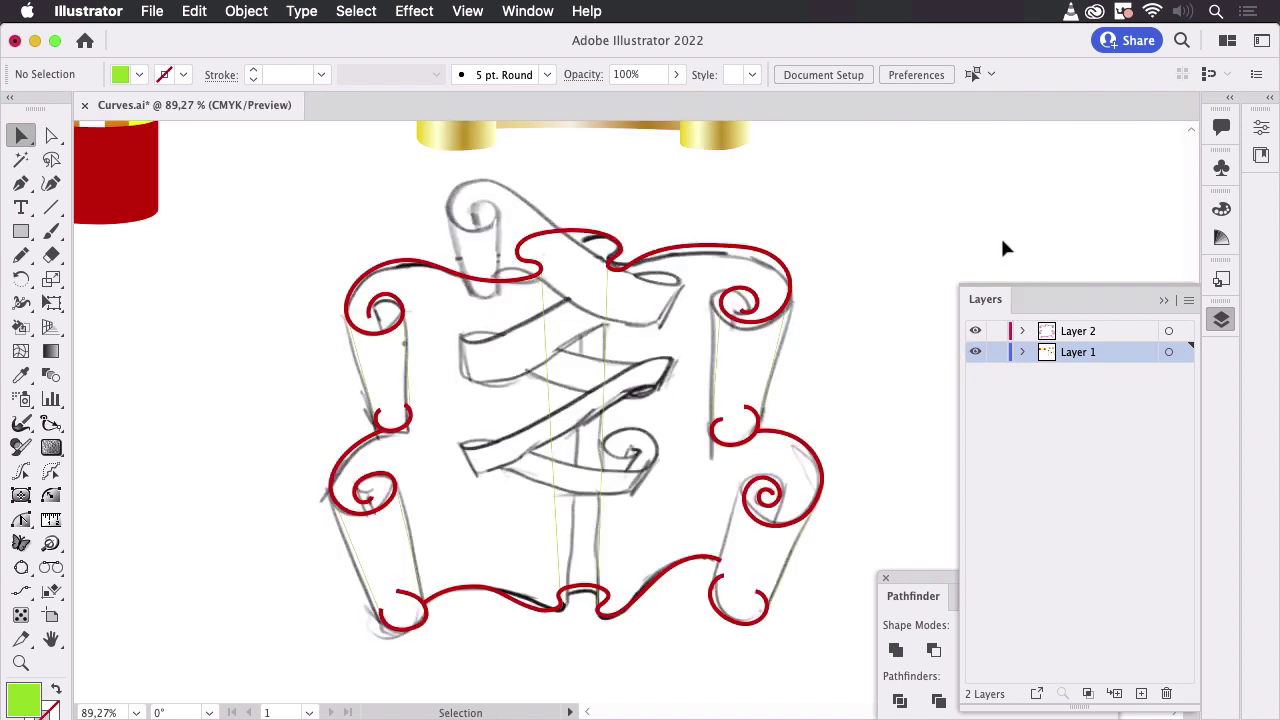
{"action": "left_click", "coordinate": [1162, 299]}
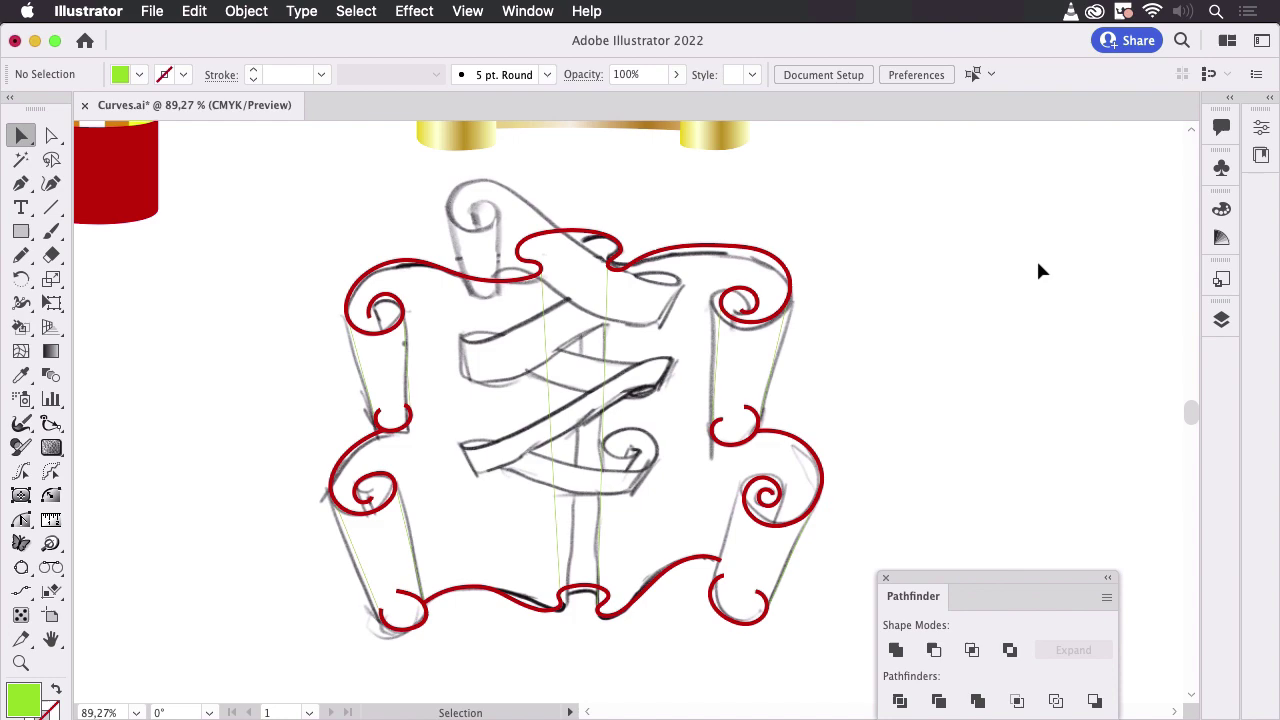
{"action": "left_click_drag", "start_coordinate": [960, 249], "coordinate": [1025, 480]}
{"action": "key", "text": "z"}
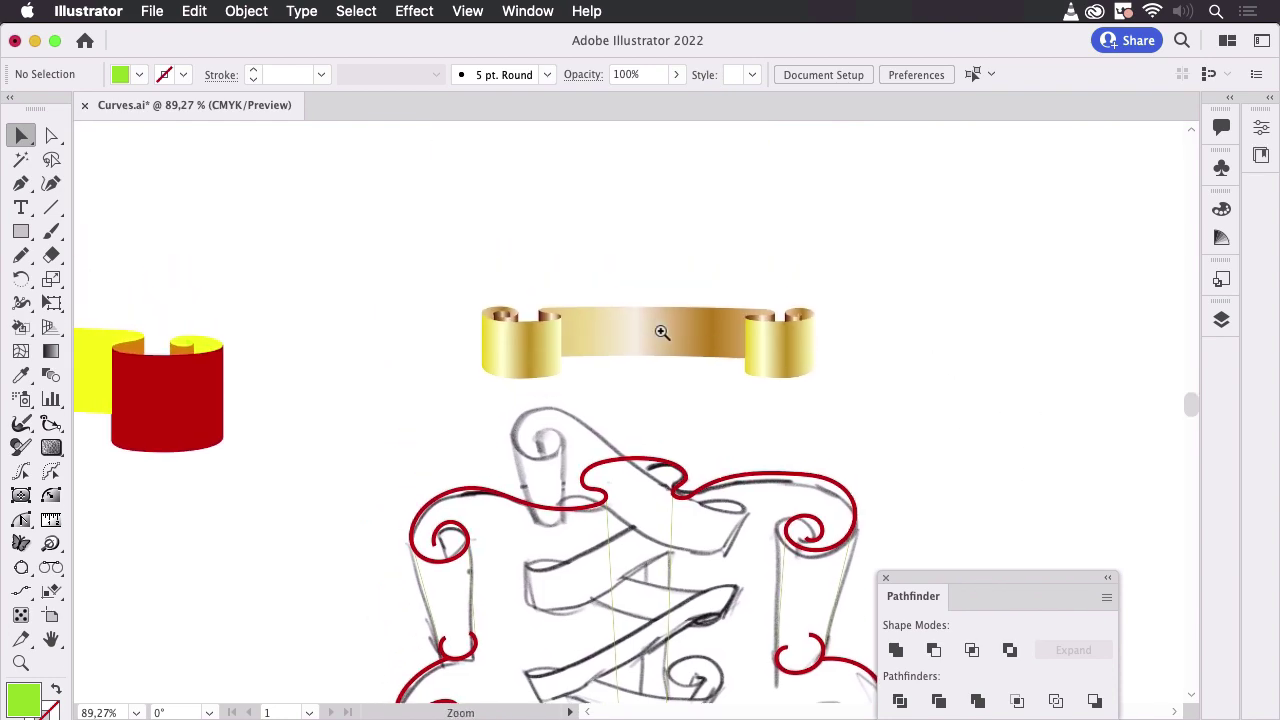
{"action": "left_click_drag", "start_coordinate": [663, 334], "coordinate": [954, 343]}
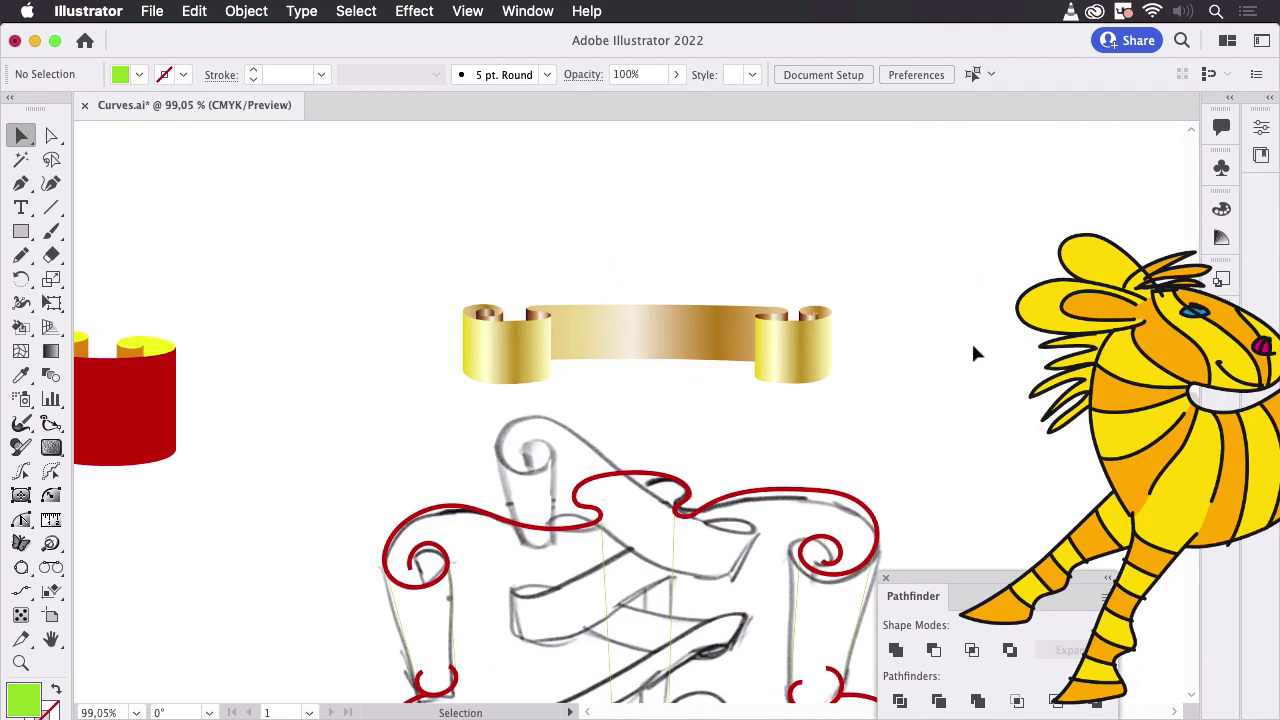